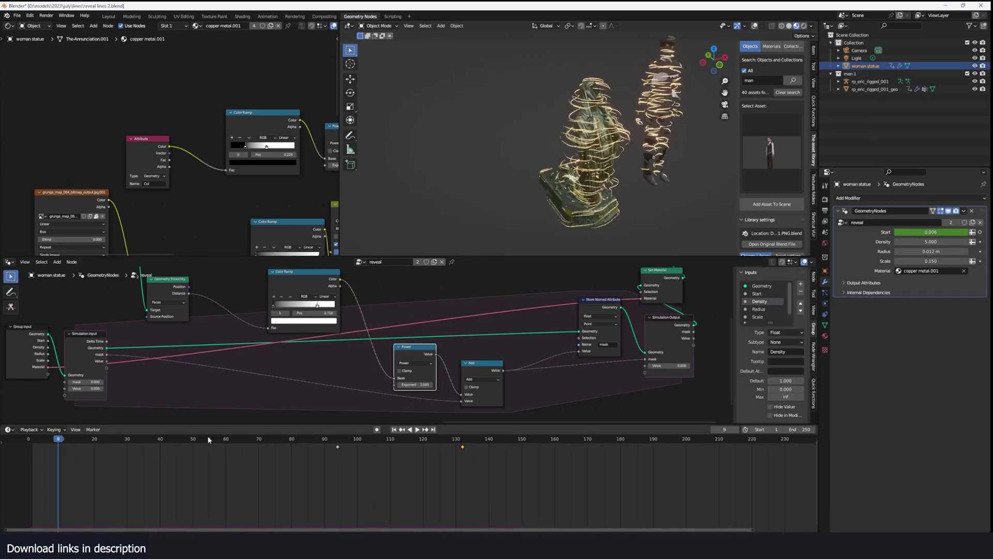
# Play the finished reveal animation from frame 0 and view the statue and man from another angle.
pyautogui.click(29, 464)
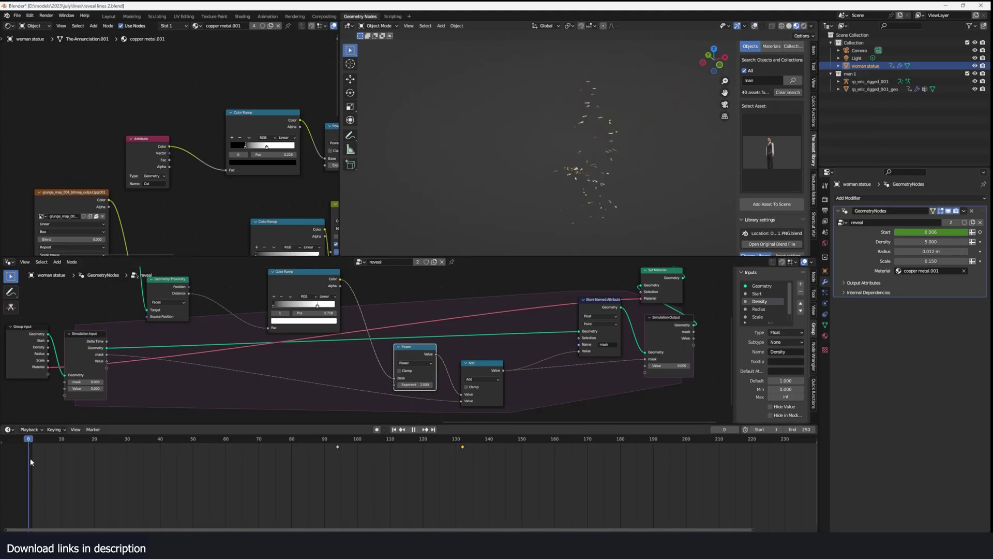
pyautogui.press('space')
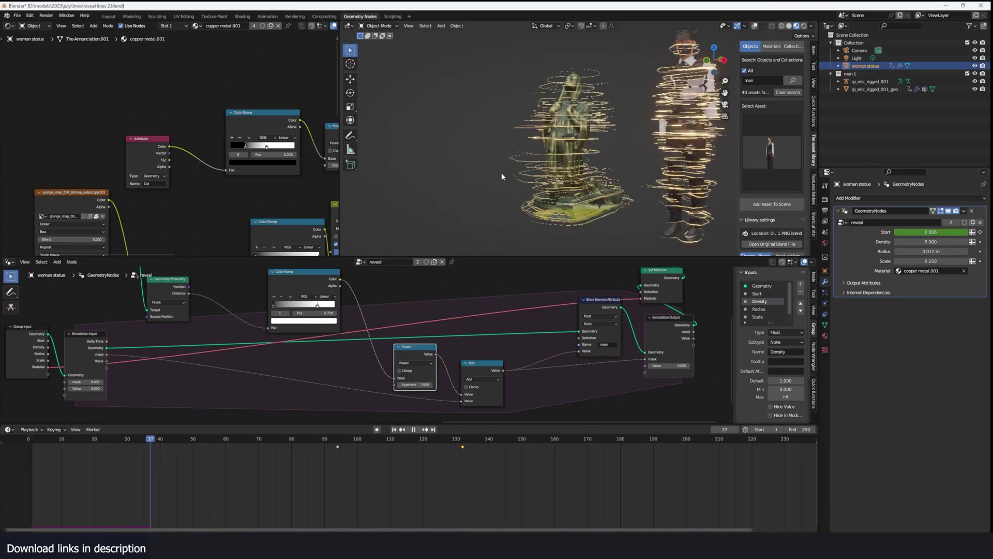
pyautogui.moveTo(544, 206); pyautogui.dragTo(505, 177, button='middle')
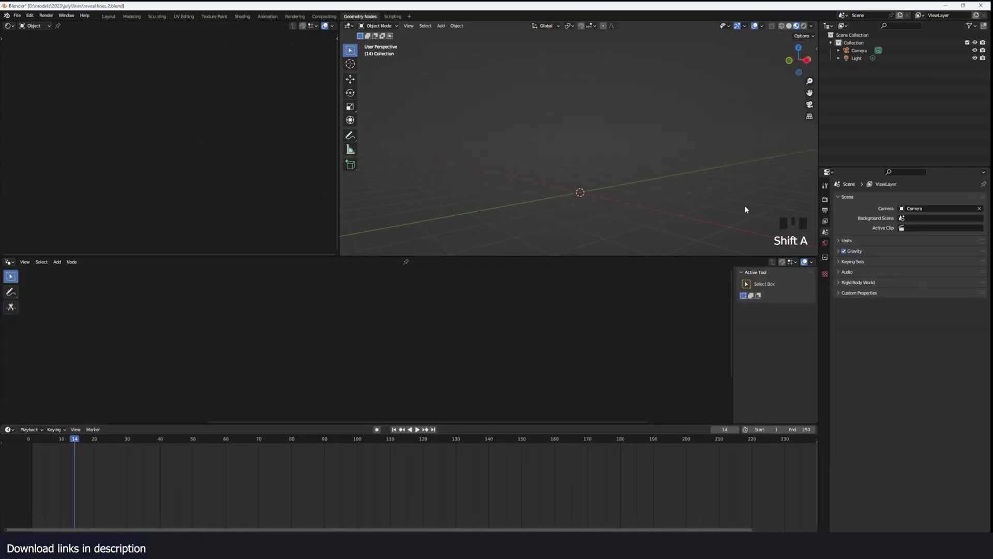
# Show the viewport's asset library sidebar and create a new geometry node tree on the woman statue.
pyautogui.press('n')
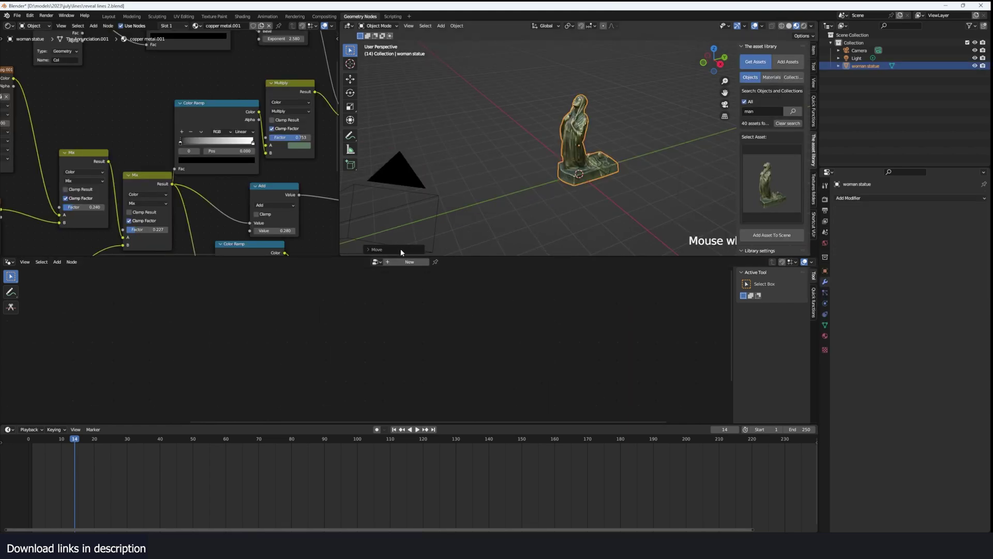
pyautogui.click(407, 261)
pyautogui.scroll(4, 572, 161)
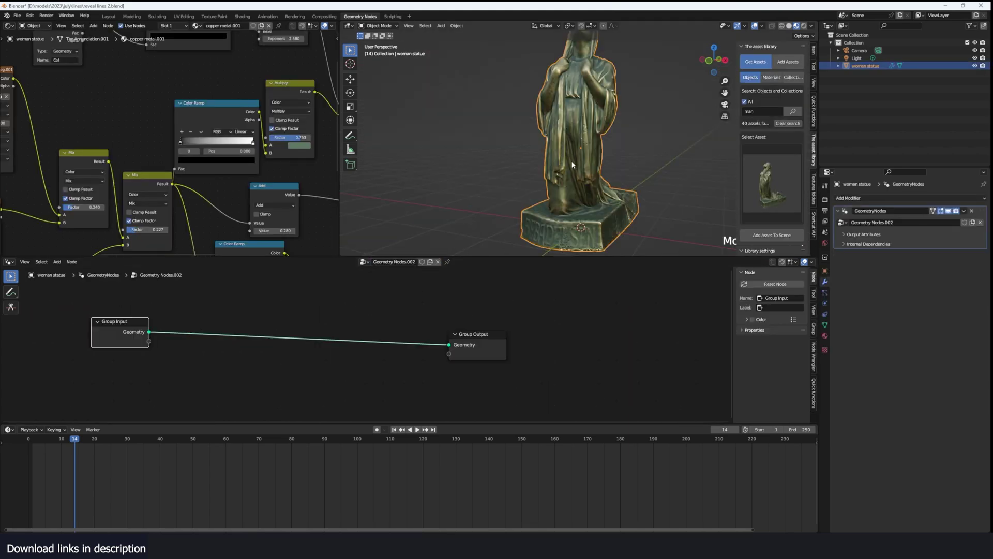
pyautogui.moveTo(567, 94); pyautogui.dragTo(465, 170, button='middle')
pyautogui.scroll(-2, 568, 98)
pyautogui.scroll(2, 579, 124)
pyautogui.scroll(-2, 393, 341)
pyautogui.scroll(4, 413, 328)
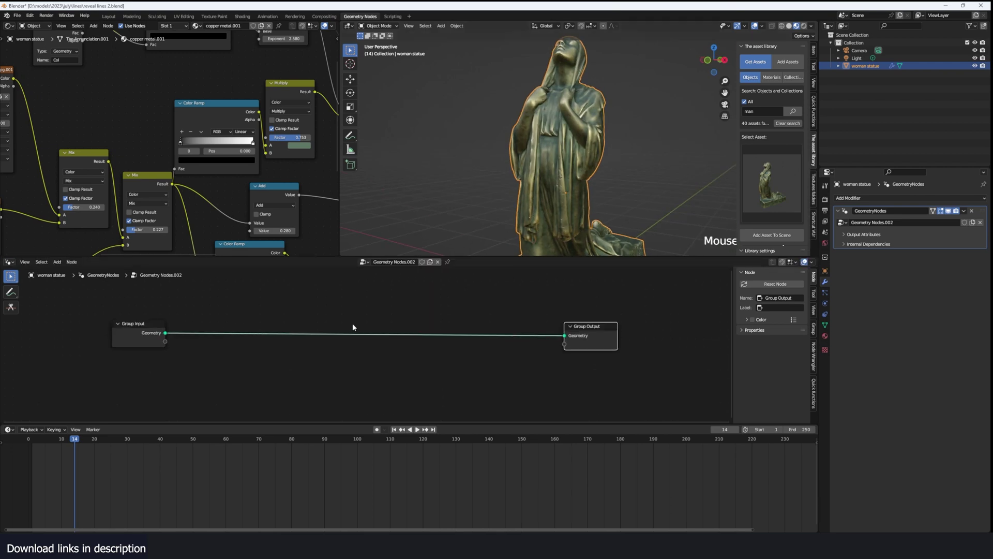
# Insert a simulation zone between Group Input and Group Output, spacing the nodes out to leave room inside it.
pyautogui.hotkey('shift', 'a')
pyautogui.write('sim')
pyautogui.press('Return')
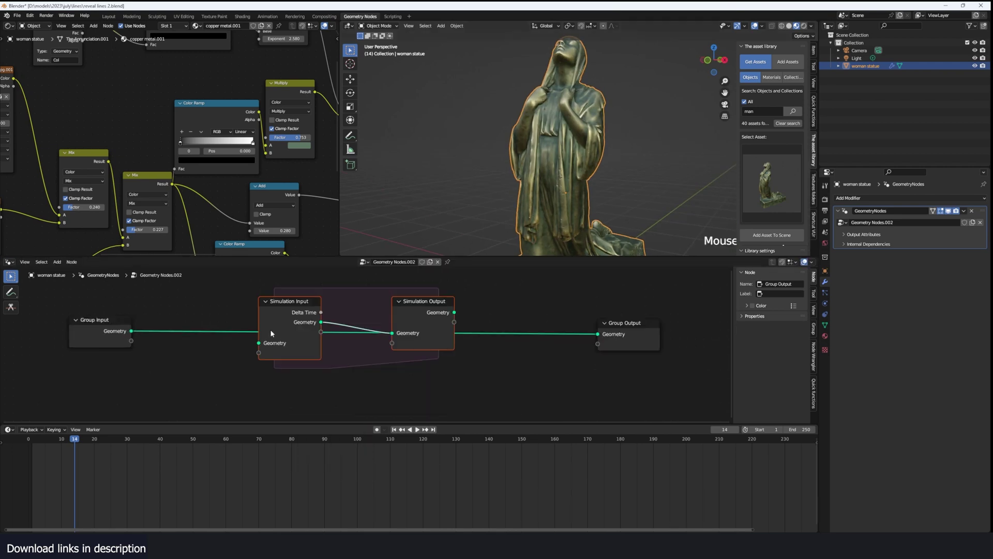
pyautogui.click(340, 347)
pyautogui.click(339, 347)
pyautogui.moveTo(368, 318); pyautogui.dragTo(476, 317)
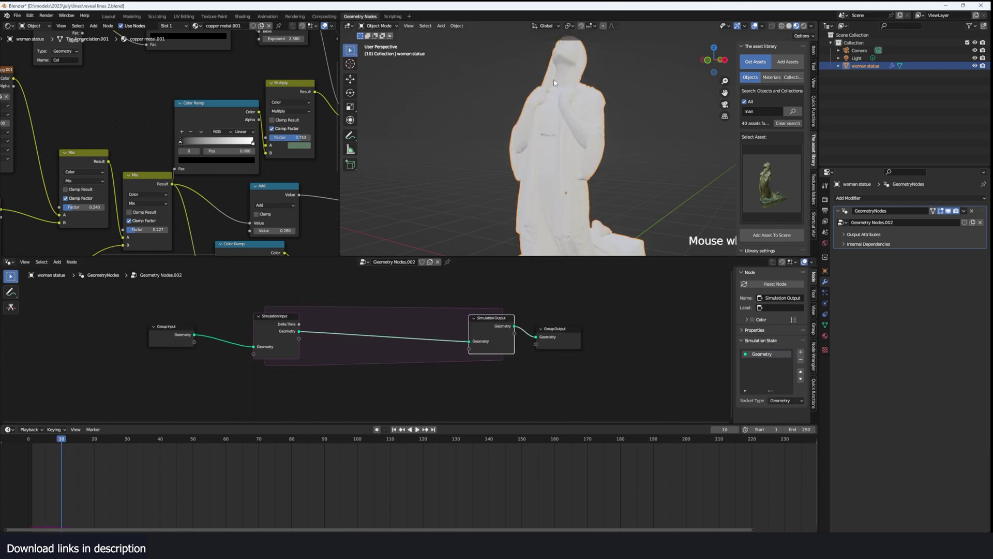
pyautogui.moveTo(554, 83); pyautogui.dragTo(548, 129, button='middle')
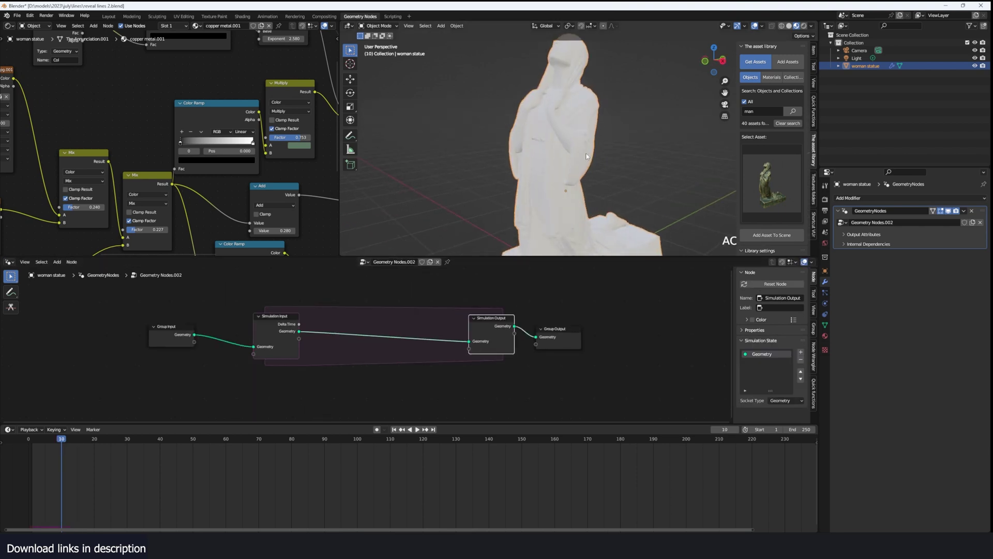
pyautogui.moveTo(556, 331); pyautogui.dragTo(632, 327)
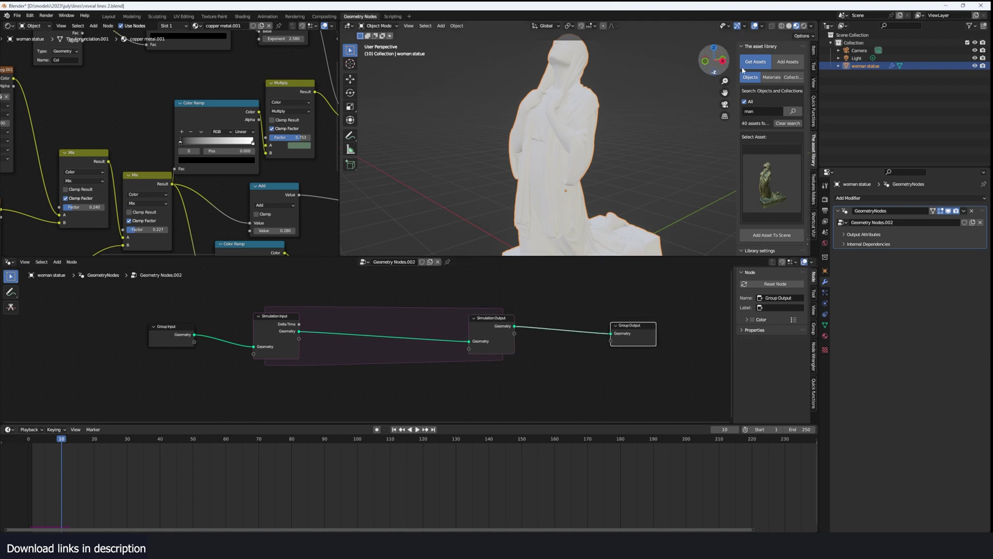
# Switch the viewport to solid shading and reposition the Simulation Input node in the node tree.
pyautogui.click(789, 26)
pyautogui.scroll(-2, 471, 113)
pyautogui.moveTo(470, 114)
pyautogui.mouseDown(button='middle')
pyautogui.moveTo(576, 128)
pyautogui.moveTo(538, 132)
pyautogui.mouseUp(button='middle')
pyautogui.scroll(3, 362, 345)
pyautogui.moveTo(225, 349); pyautogui.dragTo(191, 349)
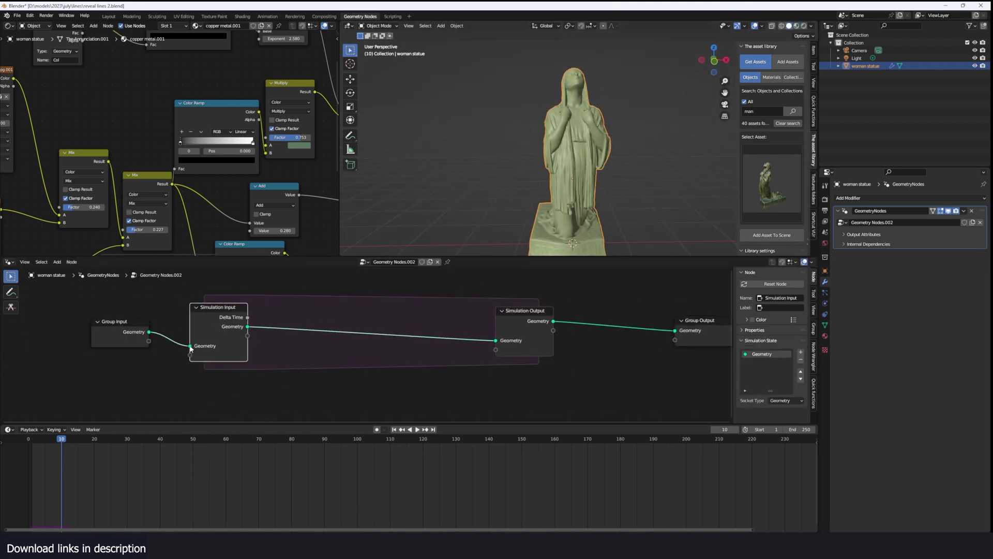
pyautogui.scroll(-5, 214, 340)
pyautogui.hotkey('shift', 'a')
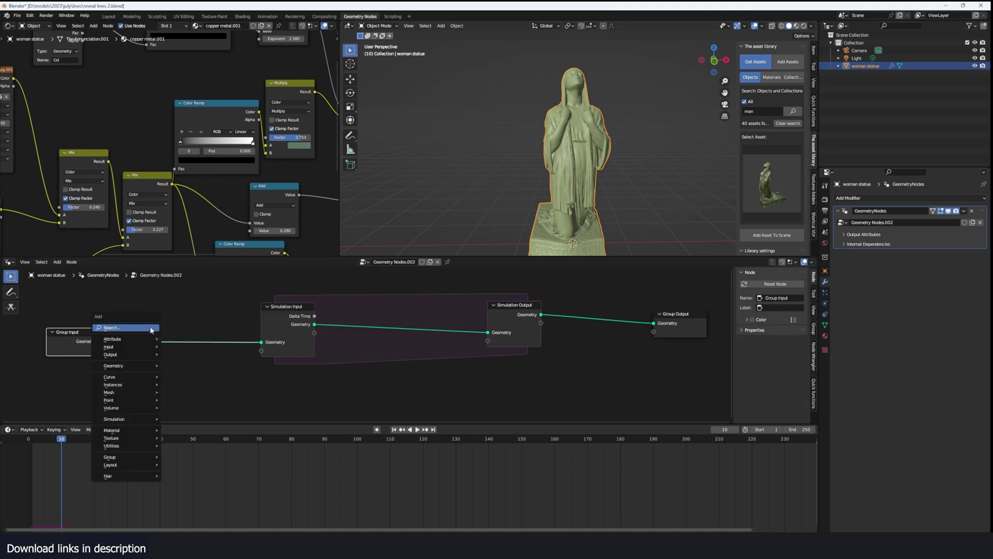
pyautogui.click(150, 329)
pyautogui.write('dis')
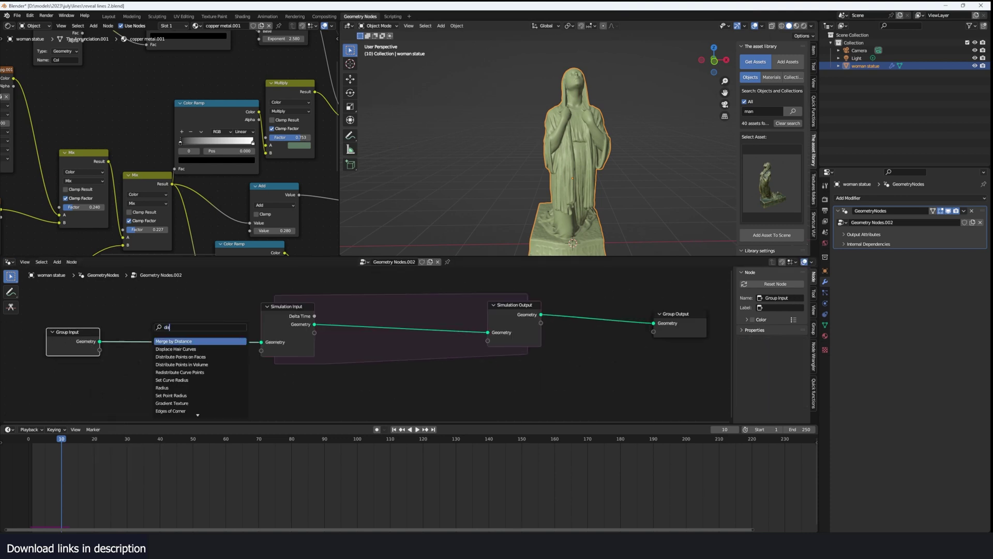
pyautogui.write('st')
pyautogui.click(171, 357)
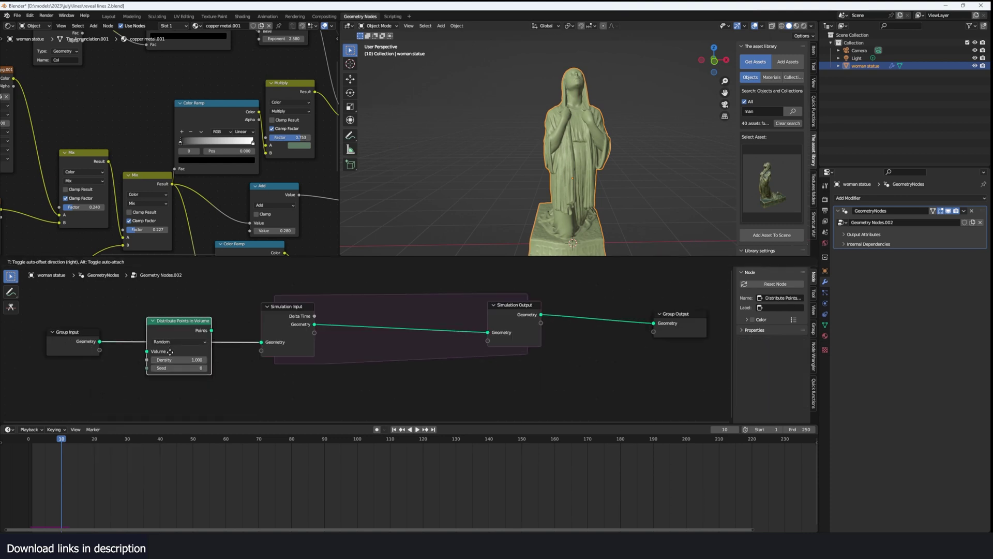
pyautogui.press('Escape')
# Insert a Distribute Points on Faces node between Group Input and Simulation Input.
pyautogui.hotkey('shift', 'a')
pyautogui.write('dis')
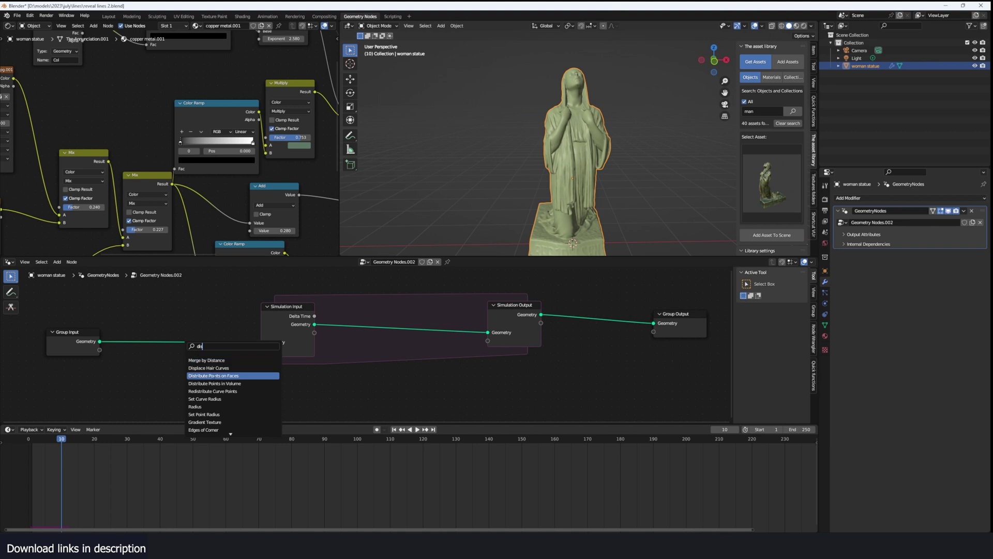
pyautogui.click(213, 375)
pyautogui.click(176, 347)
# Preview the distributed points through a Viewer node and check them on the statue at frame 2.
pyautogui.scroll(3, 166, 337)
pyautogui.keyDown('ctrl'); pyautogui.keyDown('shift'); pyautogui.click(166, 338); pyautogui.keyUp('shift'); pyautogui.keyUp('ctrl')
pyautogui.moveTo(539, 158); pyautogui.dragTo(510, 158, button='middle')
pyautogui.press('space')
pyautogui.press('Escape')
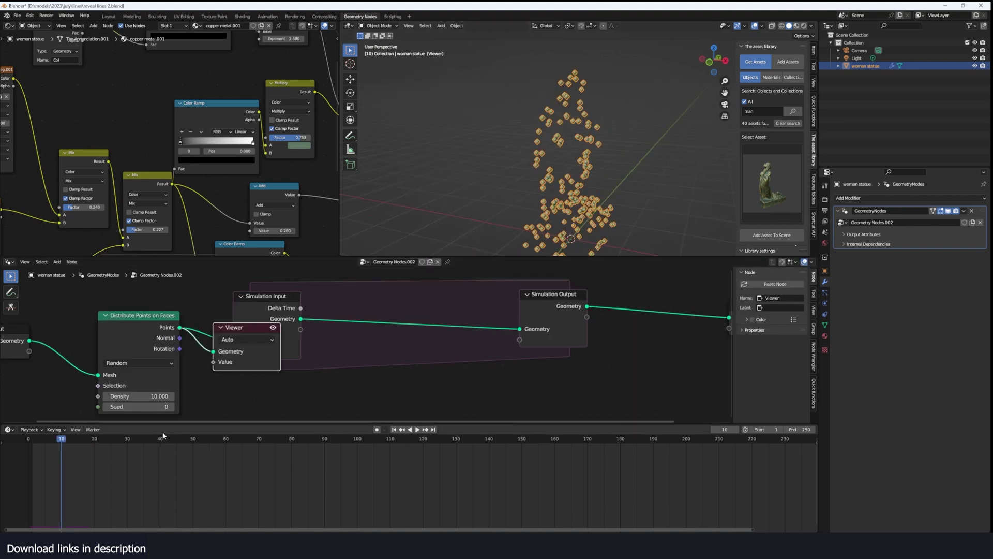
pyautogui.click(36, 461)
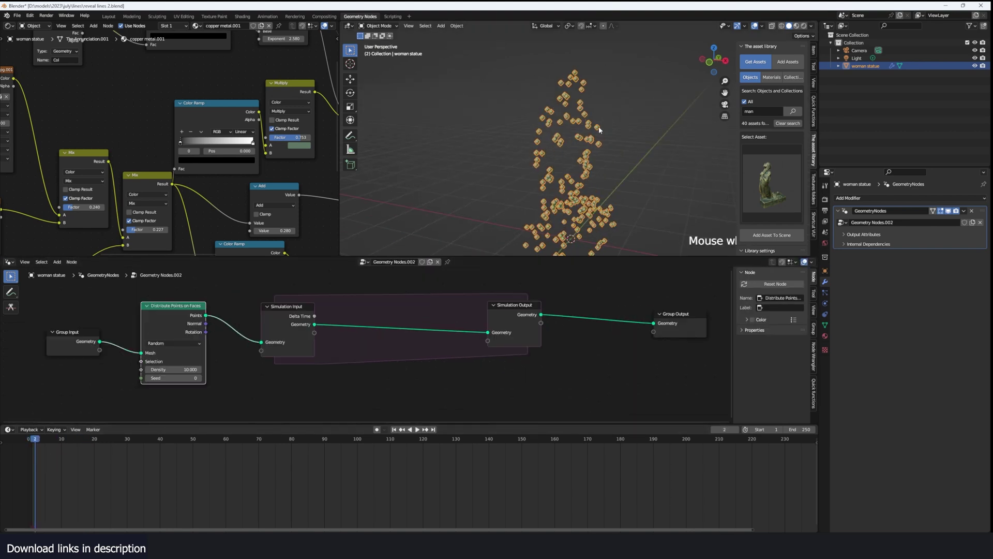
pyautogui.moveTo(598, 127); pyautogui.dragTo(526, 105, button='middle')
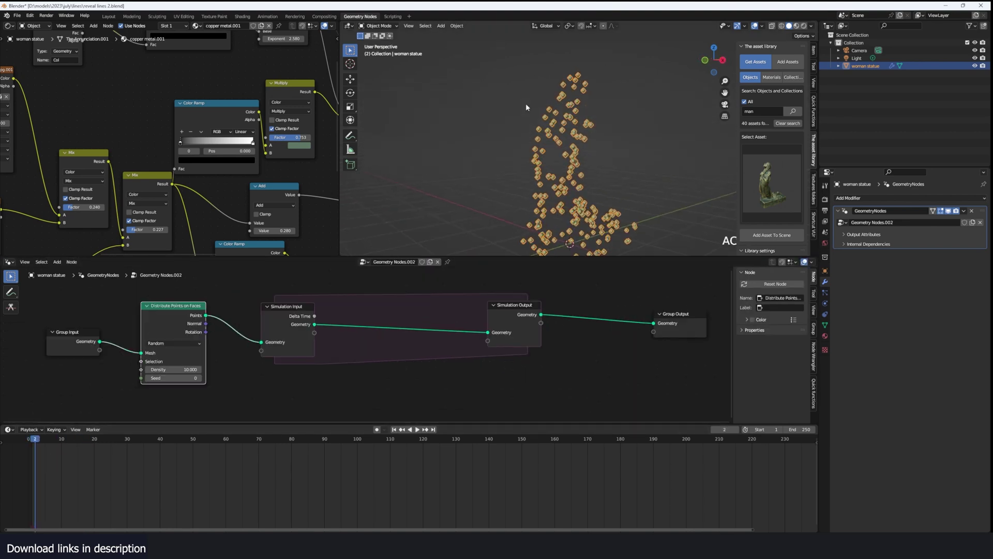
# Insert a Points to Vertices node between Distribute Points on Faces and Simulation Input, making room for it first.
pyautogui.moveTo(87, 325); pyautogui.dragTo(192, 325, button='middle')
pyautogui.moveTo(139, 306); pyautogui.dragTo(168, 371)
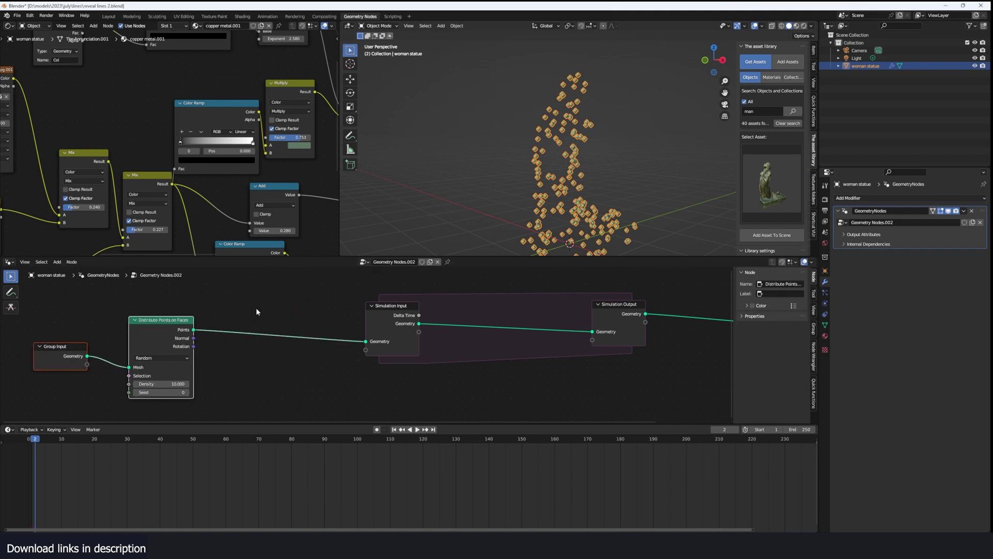
pyautogui.hotkey('shift', 'a')
pyautogui.click(263, 309)
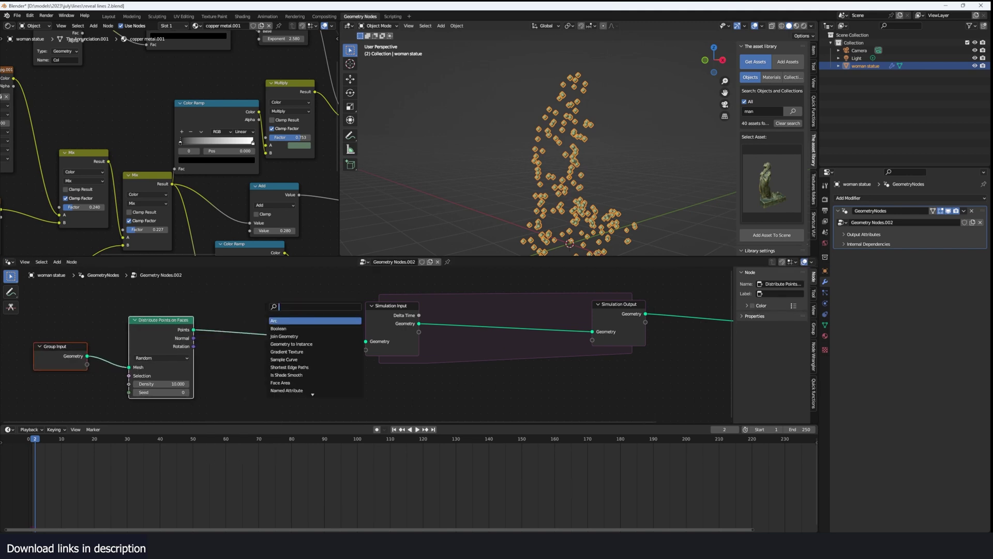
pyautogui.write('point')
pyautogui.click(288, 344)
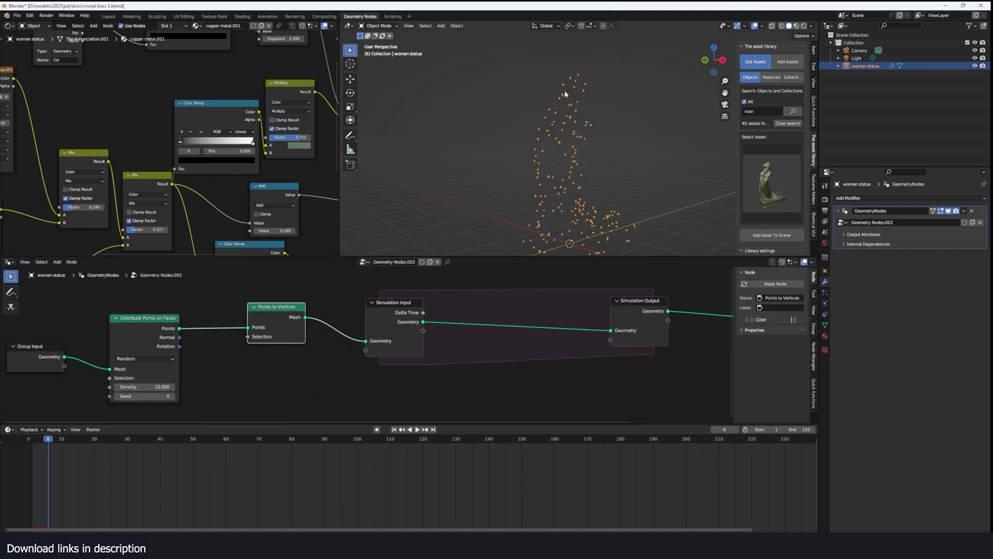
pyautogui.click(556, 203)
# Rearrange the nodes and insert an Extrude Mesh node inside the simulation zone, set to extrude Vertices.
pyautogui.moveTo(268, 316); pyautogui.dragTo(210, 343)
pyautogui.moveTo(391, 305); pyautogui.dragTo(343, 311)
pyautogui.hotkey('shift', 'a')
pyautogui.click(460, 296)
pyautogui.write('ex')
pyautogui.click(485, 309)
pyautogui.click(479, 333)
pyautogui.scroll(3, 399, 387)
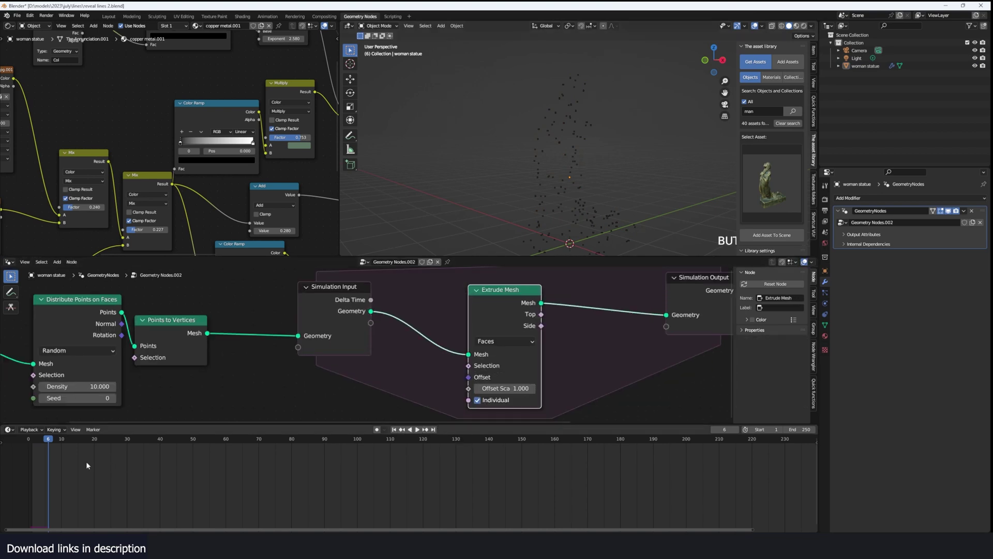
pyautogui.click(494, 342)
pyautogui.click(494, 352)
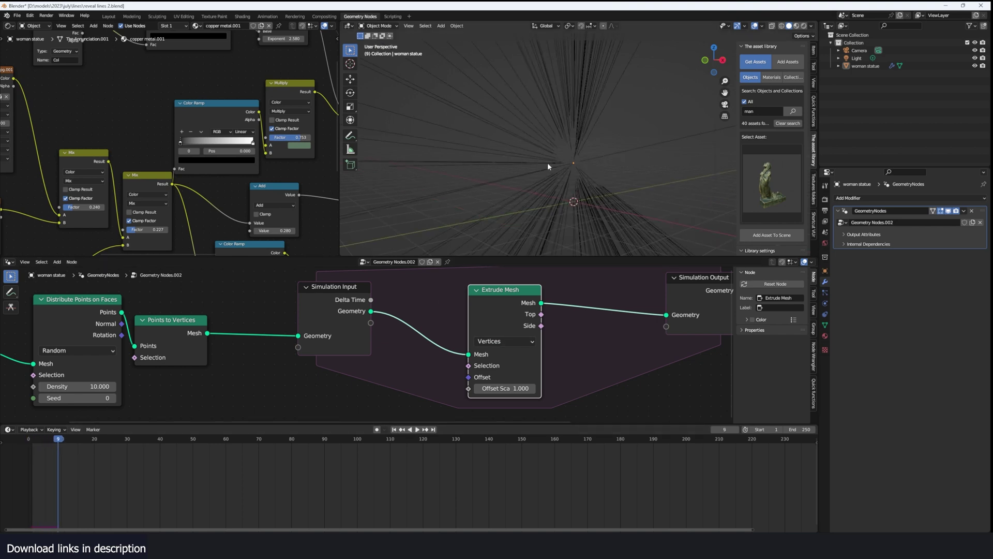
# Replay the simulation from frame 0 to watch how the vertices extrude.
pyautogui.scroll(2, 572, 150)
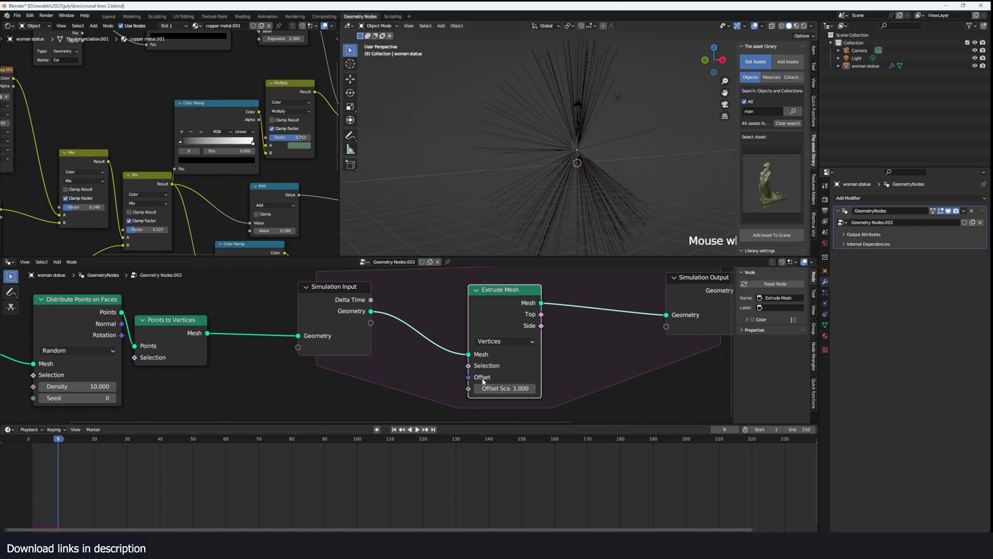
pyautogui.moveTo(60, 455); pyautogui.dragTo(22, 474)
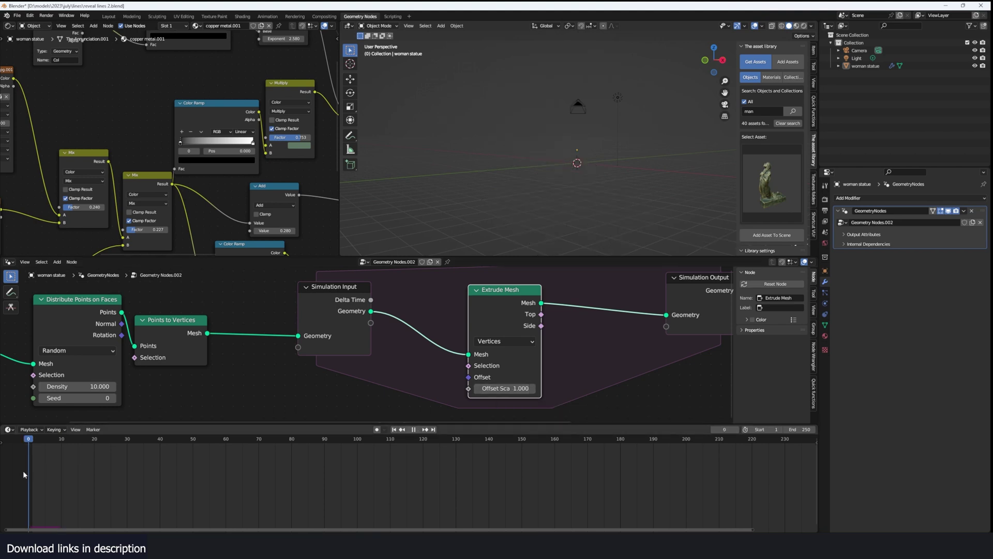
pyautogui.press('space')
# Replace the shader editor with the Spreadsheet and compare the statue's vertex data at frames 1 and 13.
pyautogui.click(9, 25)
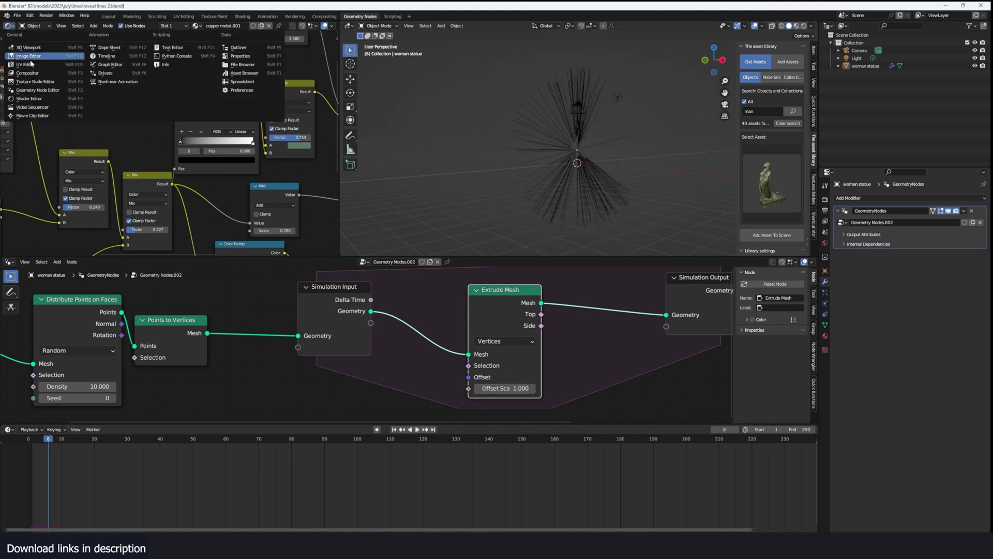
pyautogui.click(242, 81)
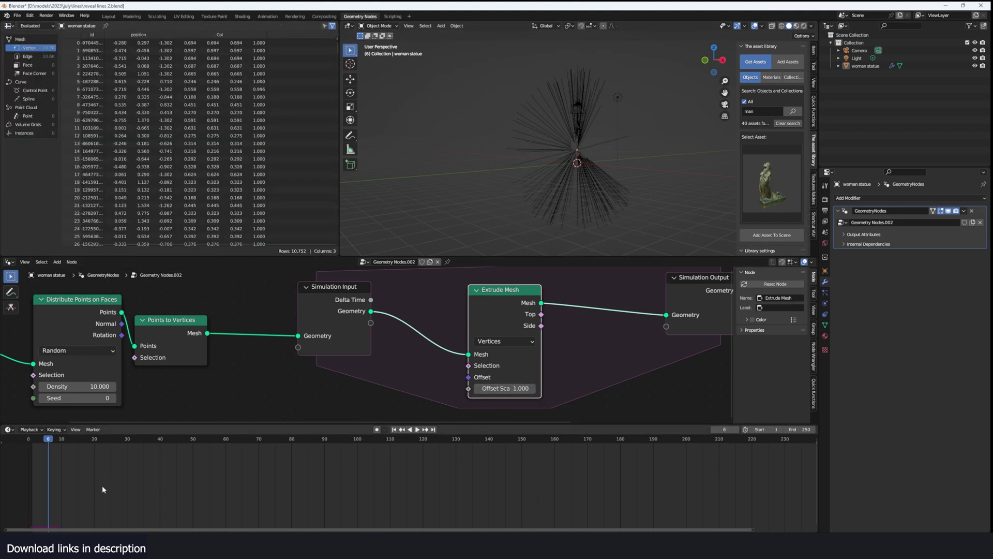
pyautogui.click(28, 470)
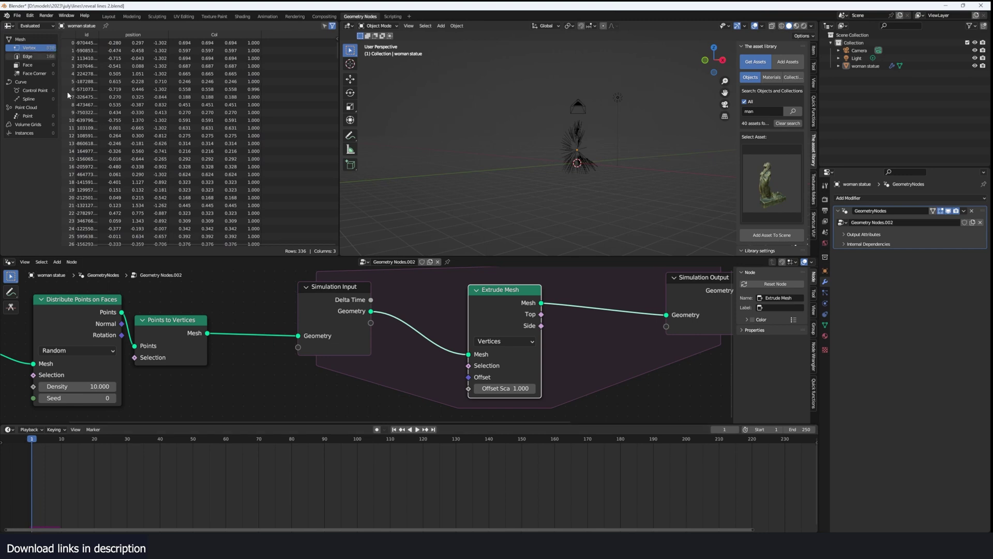
pyautogui.press('space')
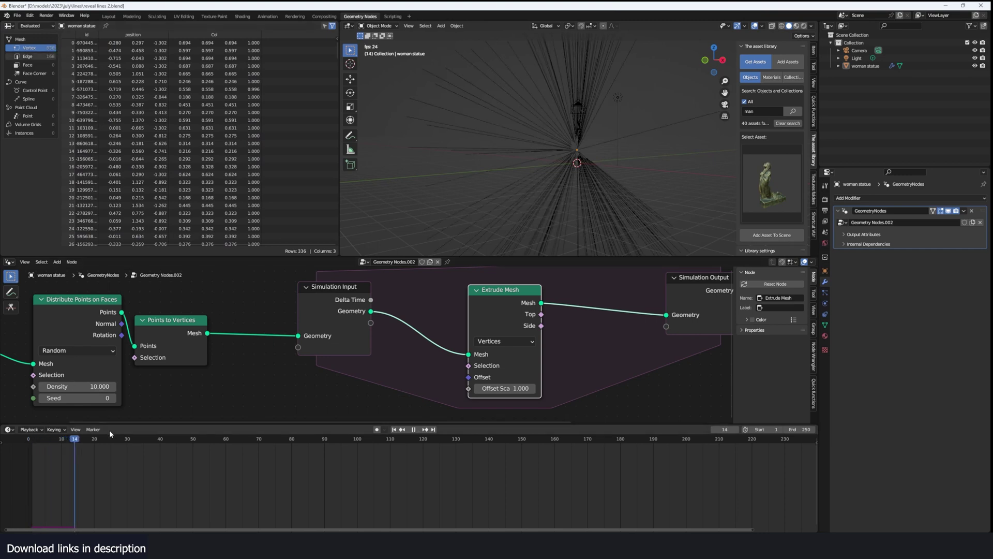
pyautogui.click(73, 450)
pyautogui.click(29, 47)
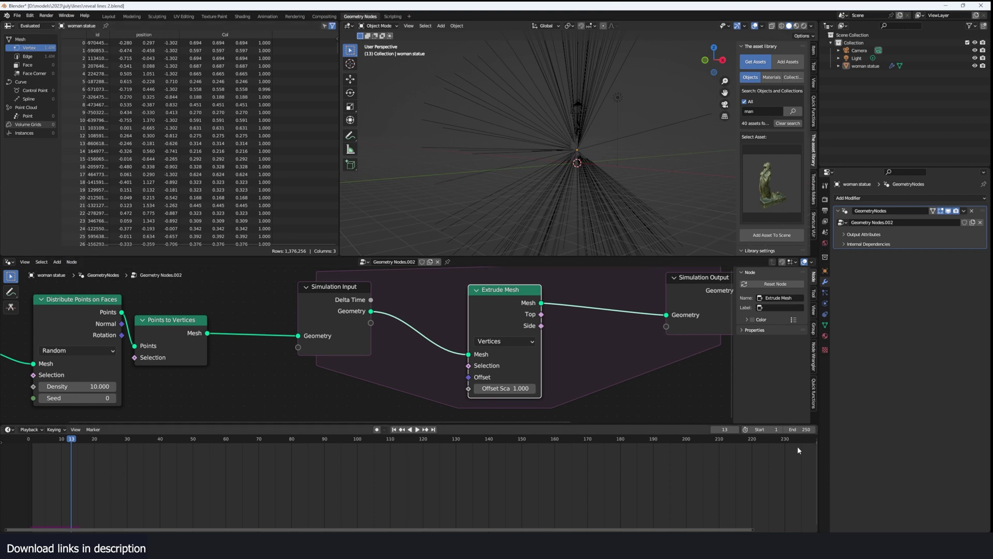
# Select the woman statue's extruded lines in the viewport and inspect them together with the simulation zone's nodes.
pyautogui.click(497, 91)
pyautogui.moveTo(572, 350); pyautogui.dragTo(495, 352, button='middle')
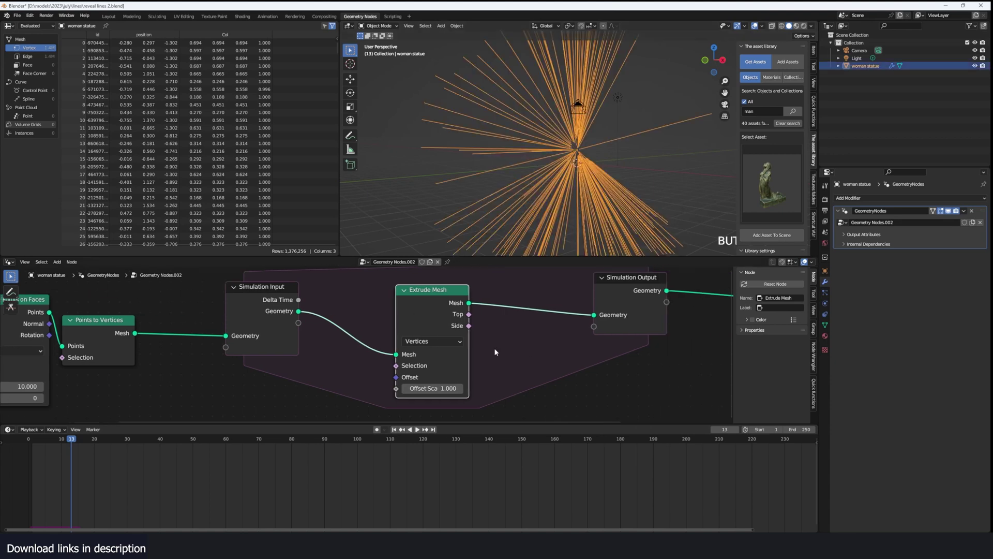
pyautogui.scroll(-3, 499, 331)
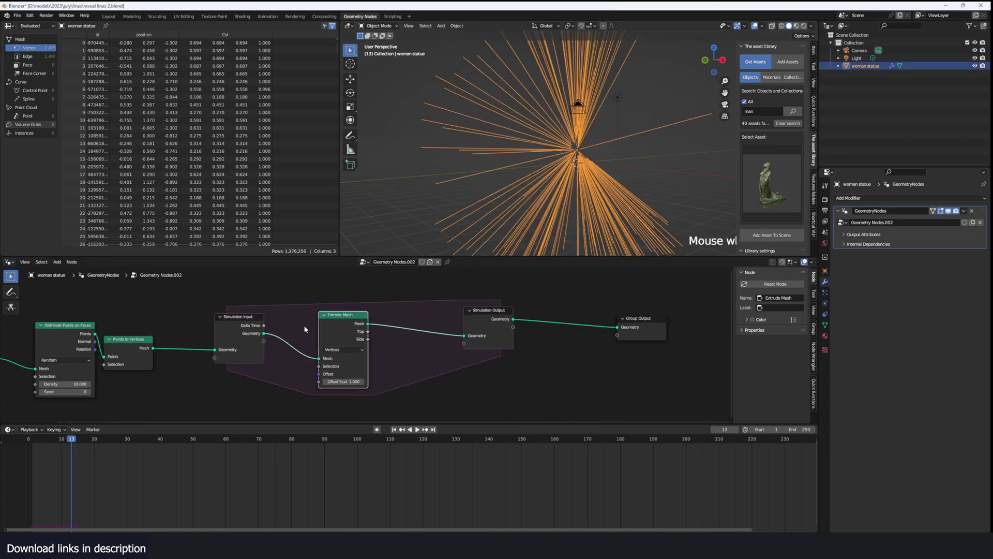
pyautogui.moveTo(201, 288); pyautogui.dragTo(406, 425)
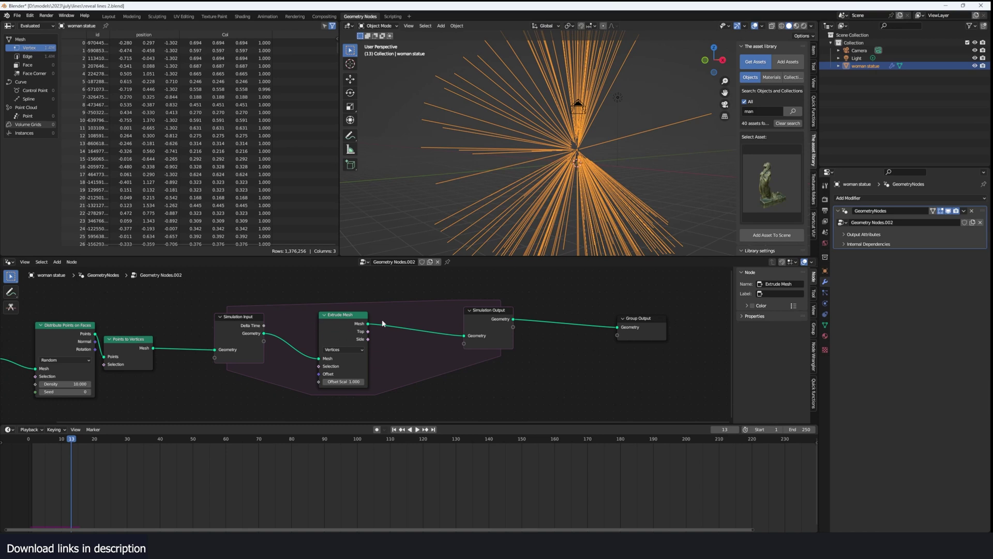
pyautogui.scroll(2, 339, 352)
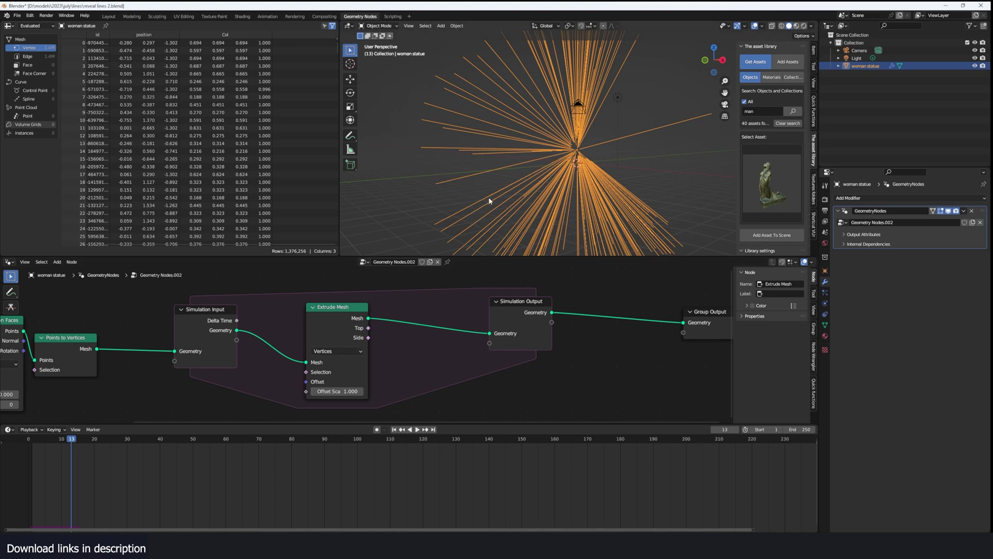
pyautogui.moveTo(489, 196); pyautogui.dragTo(393, 308, button='middle')
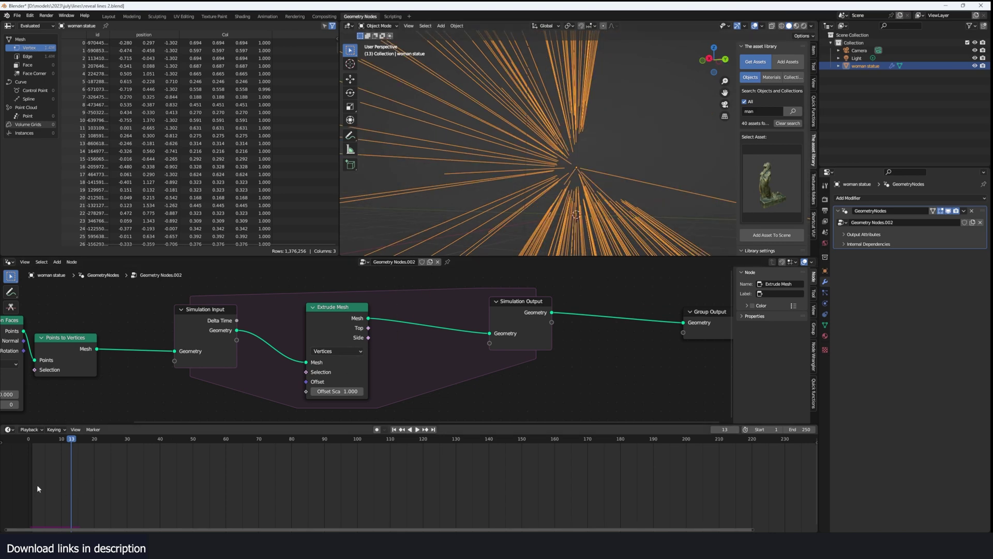
# Step through the first simulation frames from frame 1, return to frame 1, and inspect the extruded lines up close.
pyautogui.moveTo(30, 485); pyautogui.dragTo(30, 485)
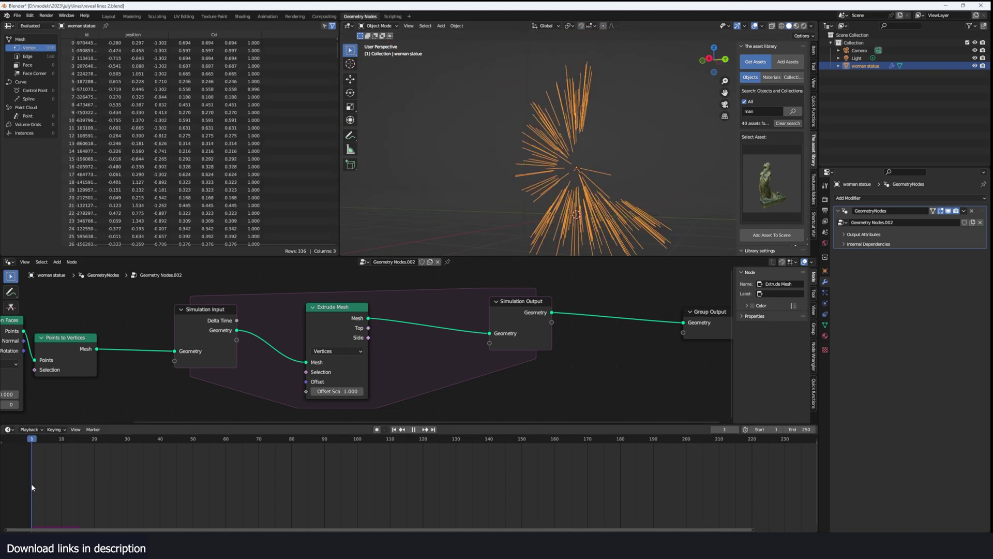
pyautogui.press('space')
pyautogui.press('Right')
pyautogui.press('Right')
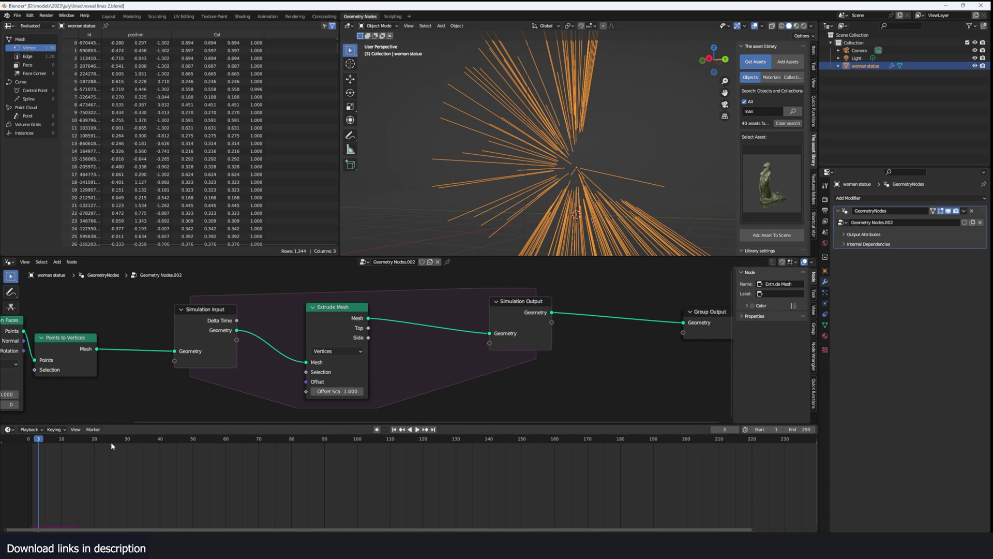
pyautogui.press('Right')
pyautogui.hotkey('shift', 'Left')
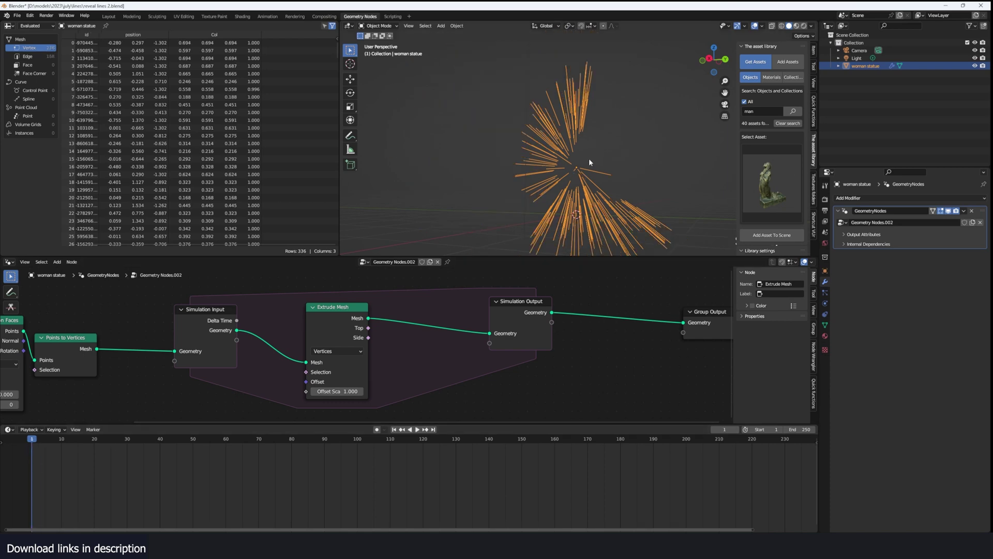
pyautogui.moveTo(590, 162); pyautogui.dragTo(627, 147, button='middle')
pyautogui.scroll(3, 626, 139)
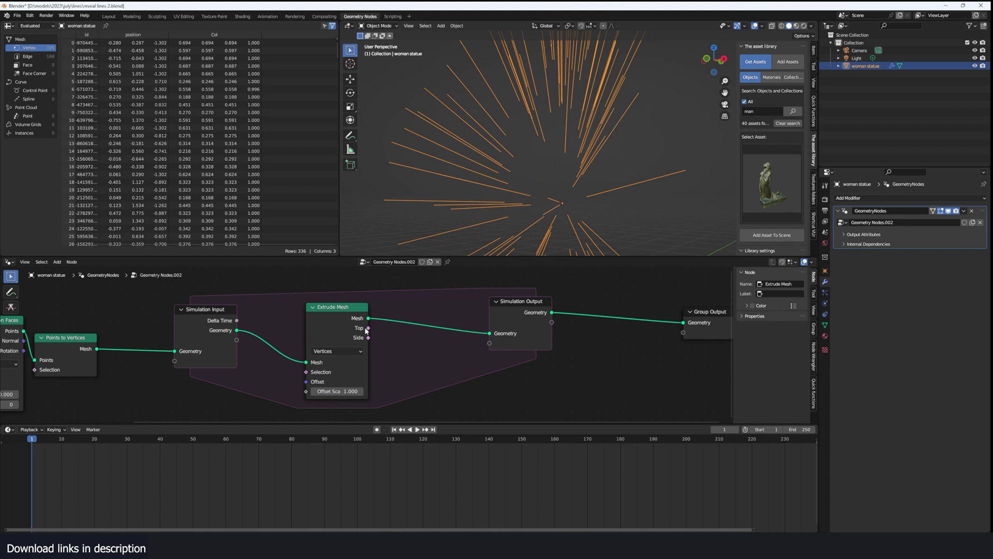
# Store the Extrude Mesh node's Top output as a simulation state and feed it from Simulation Input into the node's Selection.
pyautogui.moveTo(367, 330)
pyautogui.moveTo(368, 328)
pyautogui.mouseDown()
pyautogui.moveTo(492, 334)
pyautogui.moveTo(492, 344)
pyautogui.moveTo(550, 321)
pyautogui.moveTo(378, 316)
pyautogui.mouseUp()
pyautogui.scroll(4, 347, 382)
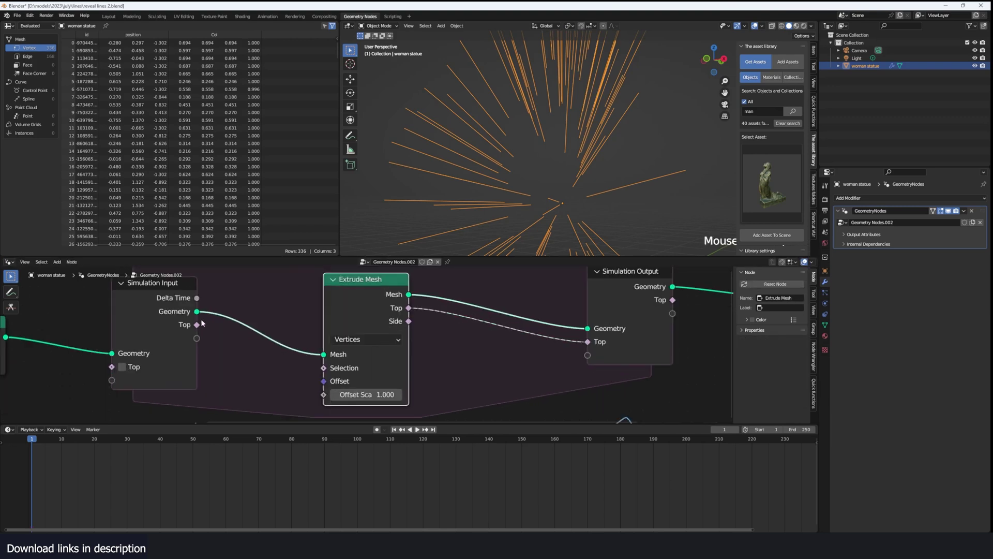
pyautogui.moveTo(197, 325); pyautogui.dragTo(324, 367)
pyautogui.click(185, 343)
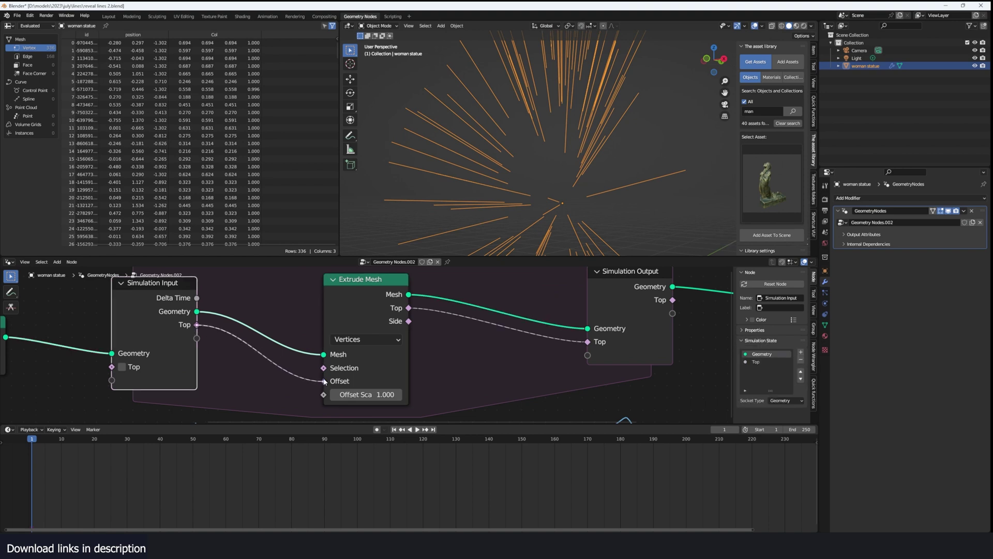
pyautogui.moveTo(472, 194); pyautogui.dragTo(574, 162, button='middle')
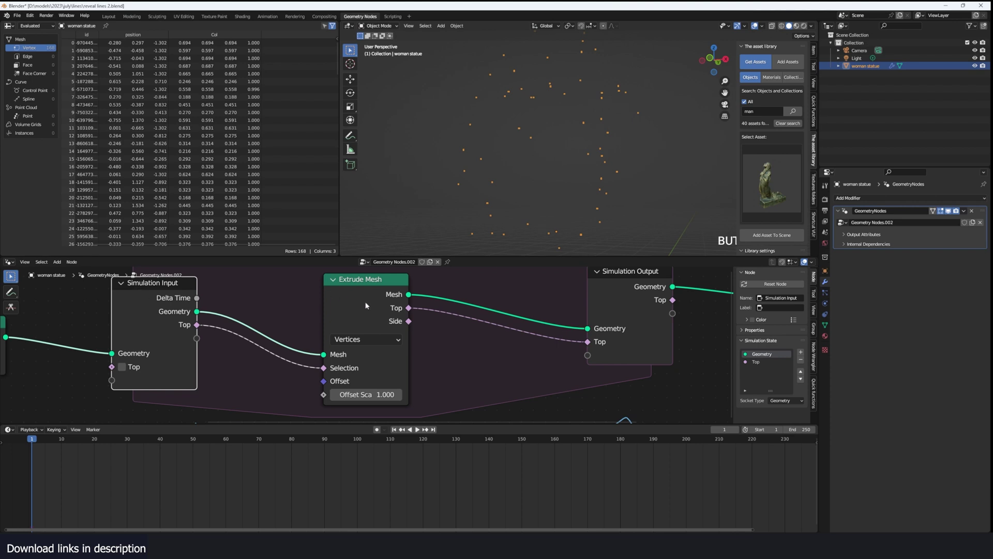
# Play the simulation to frame 20, move Extrude Mesh closer to Simulation Input, and return to frame 1.
pyautogui.moveTo(365, 305); pyautogui.dragTo(369, 302)
pyautogui.press('space')
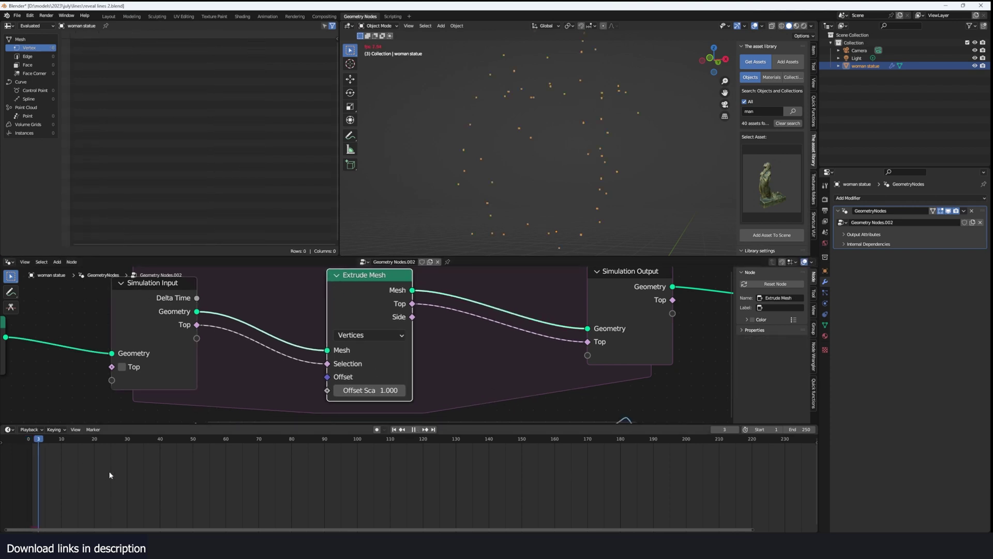
pyautogui.press('space')
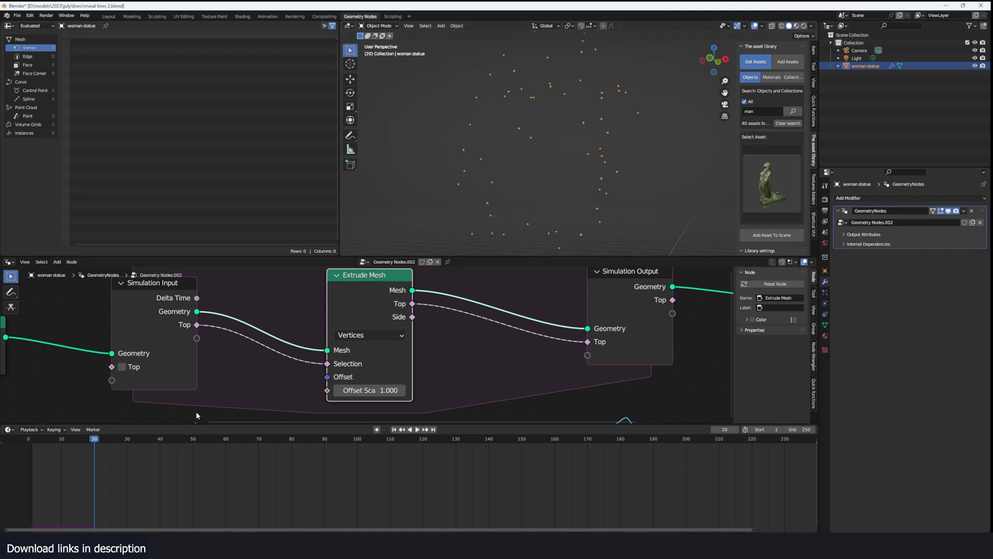
pyautogui.moveTo(357, 308); pyautogui.dragTo(291, 315)
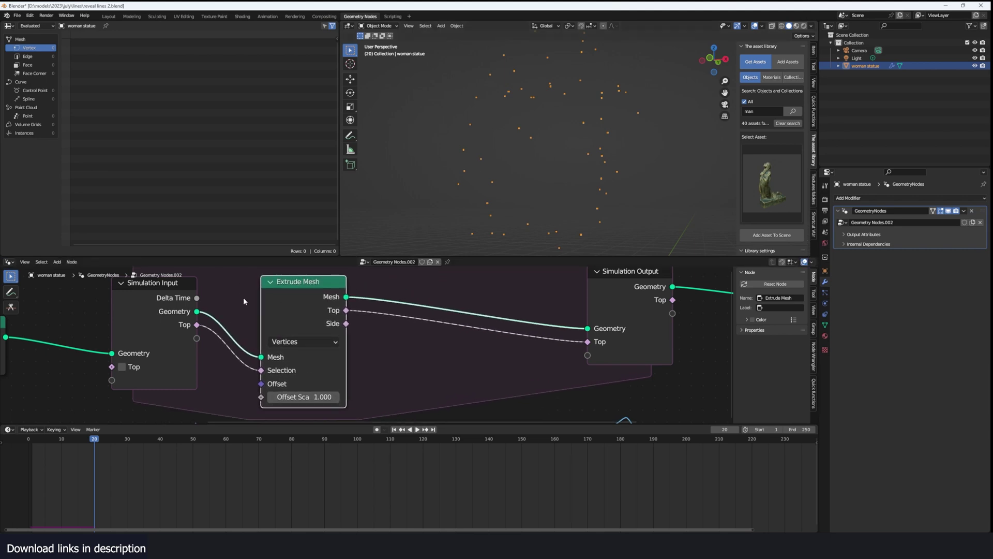
pyautogui.hotkey('shift', 'Left')
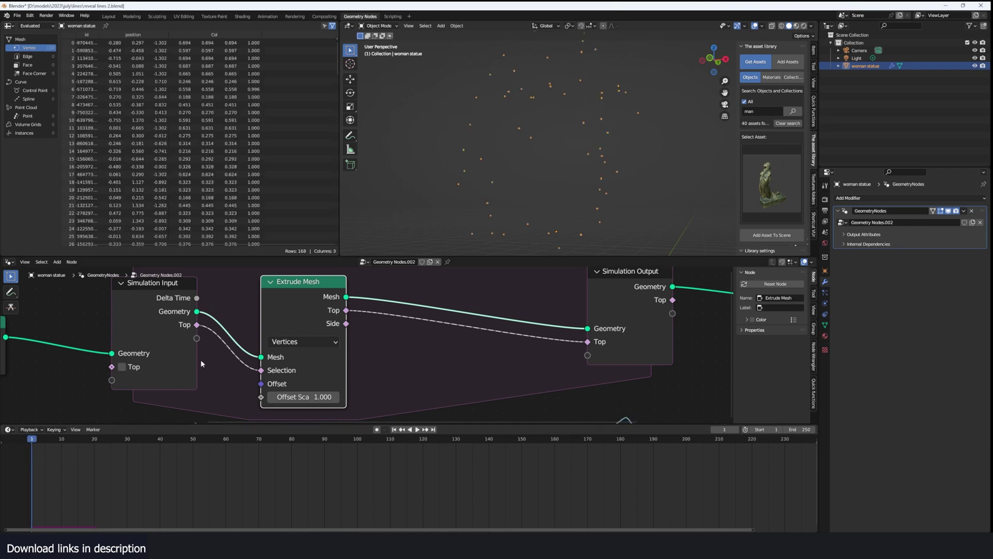
# Enable the initial Top value on the Simulation Input node and replay the simulation.
pyautogui.moveTo(194, 322); pyautogui.dragTo(218, 326, button='middle')
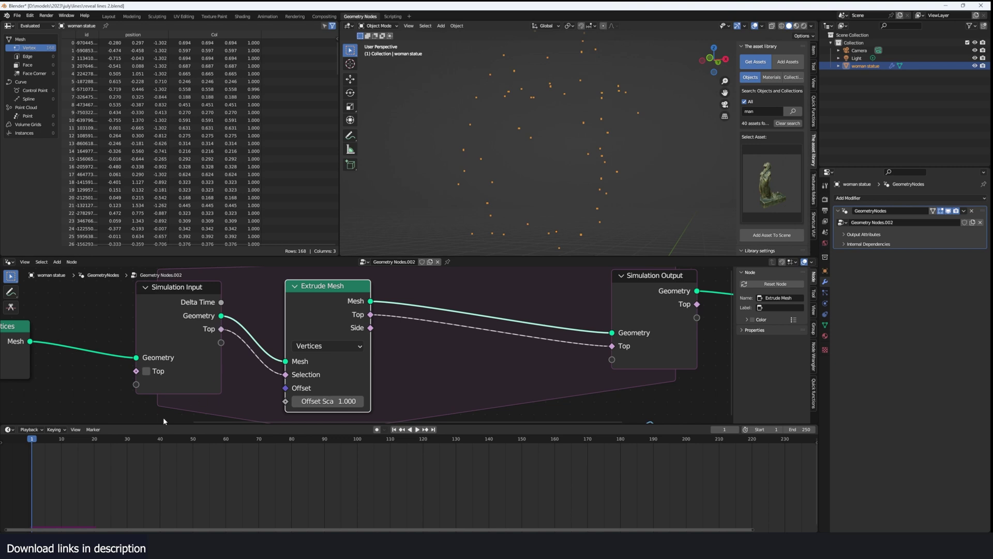
pyautogui.click(149, 371)
pyautogui.press('space')
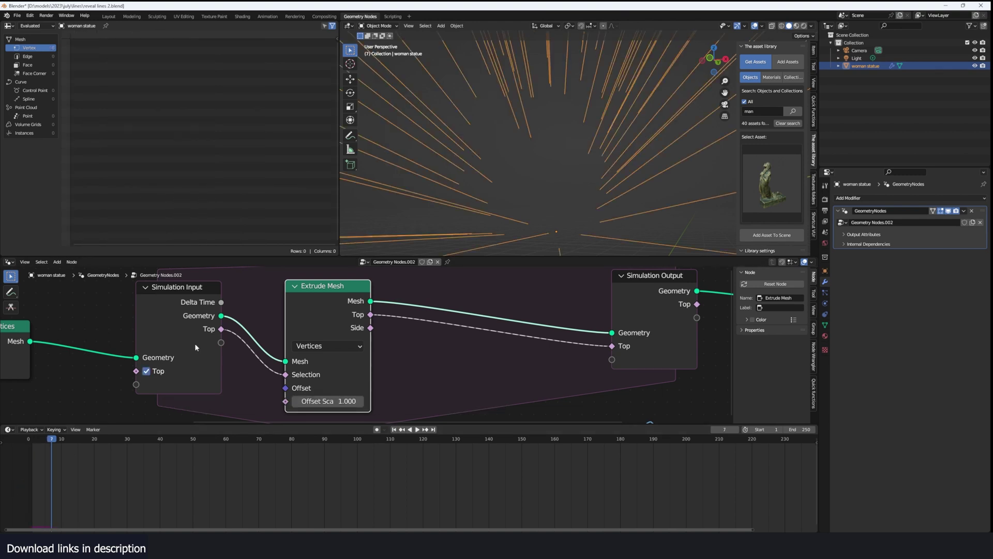
pyautogui.scroll(-3, 194, 343)
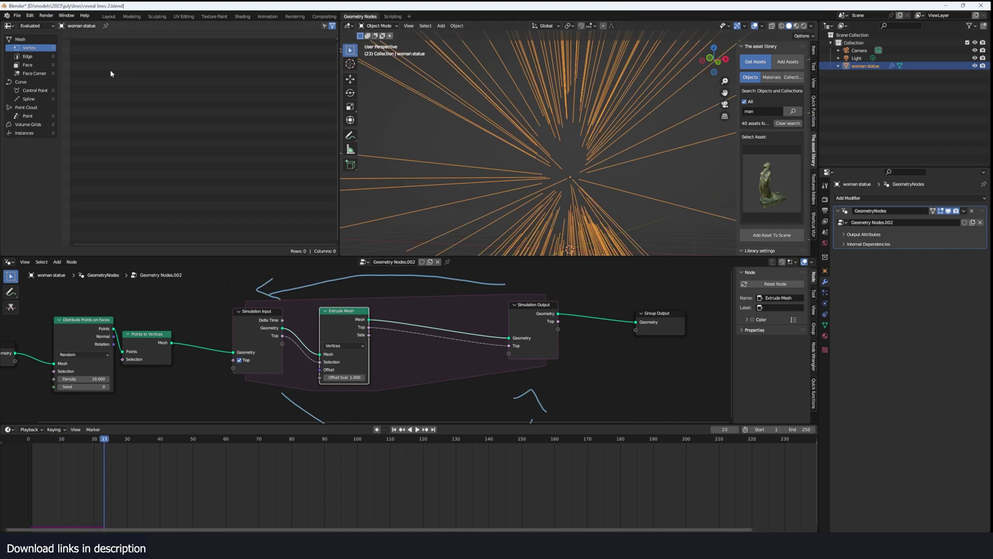
# Compare the statue's vertex data at frames 21 and 2, and shift Extrude Mesh slightly closer to Simulation Input.
pyautogui.moveTo(104, 444)
pyautogui.mouseDown()
pyautogui.moveTo(35, 448)
pyautogui.moveTo(97, 448)
pyautogui.mouseUp()
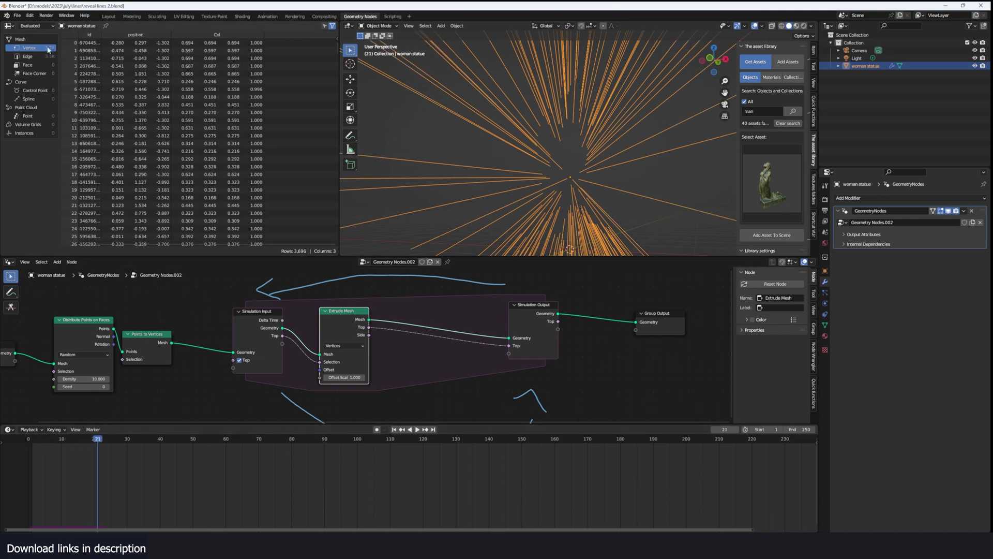
pyautogui.moveTo(72, 440); pyautogui.dragTo(35, 468)
pyautogui.scroll(1, 426, 335)
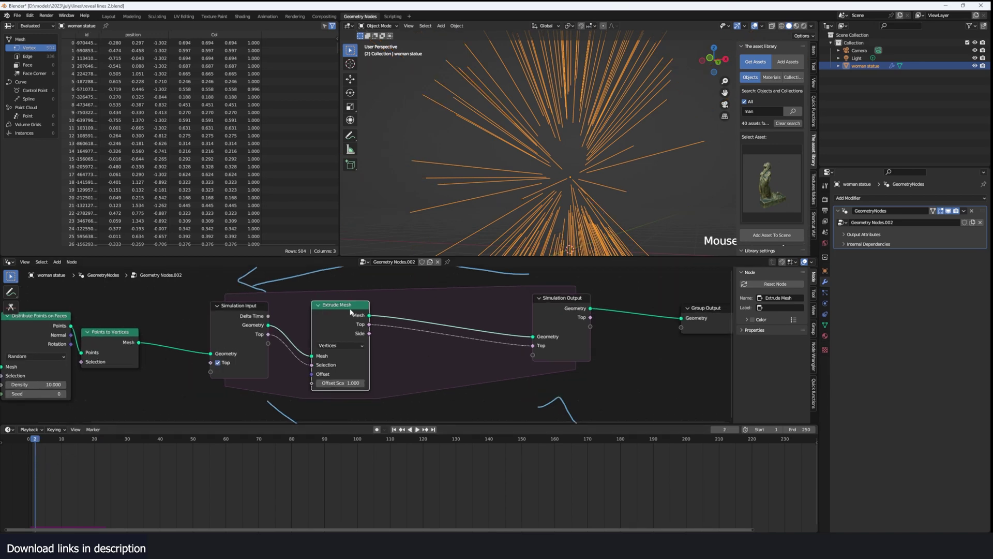
pyautogui.moveTo(354, 313); pyautogui.dragTo(336, 312)
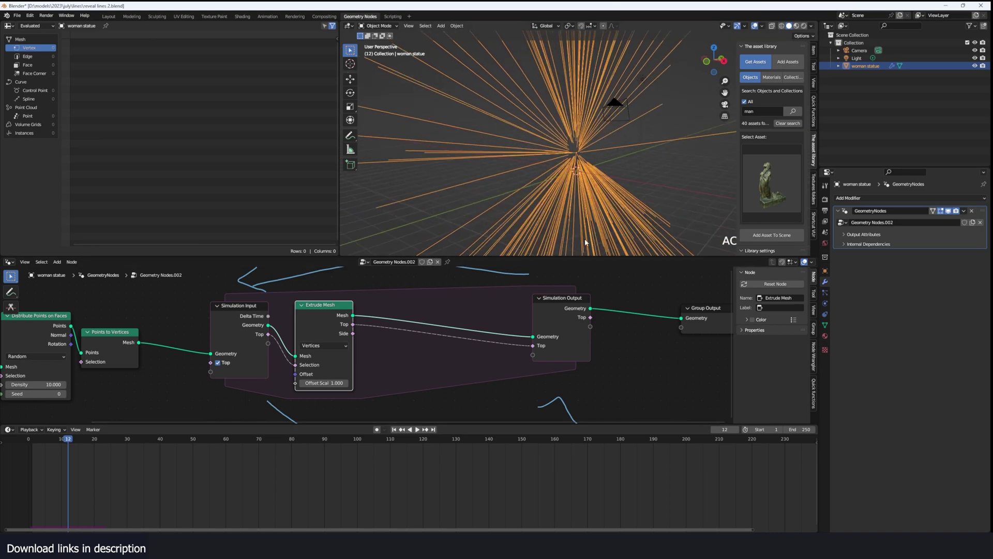
# Duplicate the Group Input below Simulation Output and merge its geometry with the simulation through a Join Geometry node before Group Output.
pyautogui.scroll(-3, 588, 355)
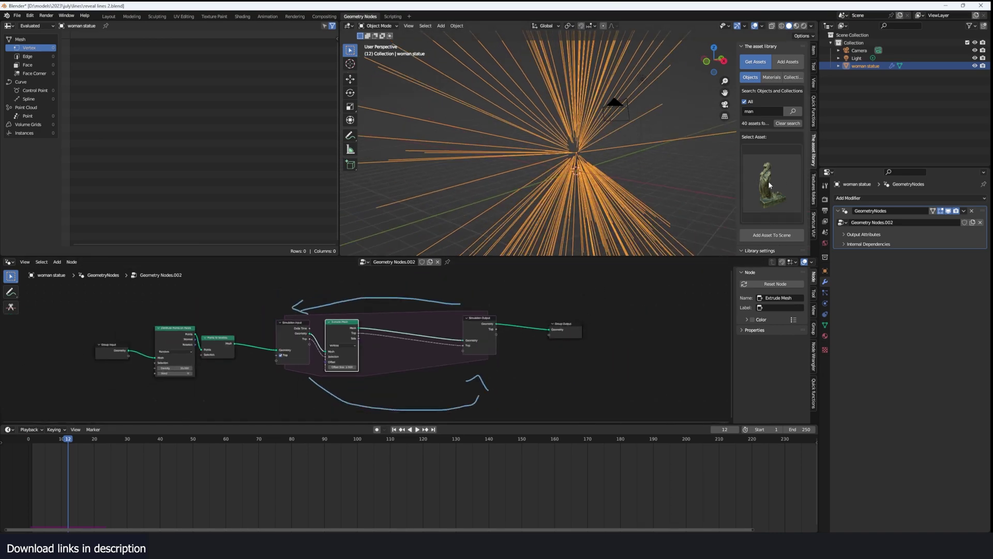
pyautogui.click(112, 350)
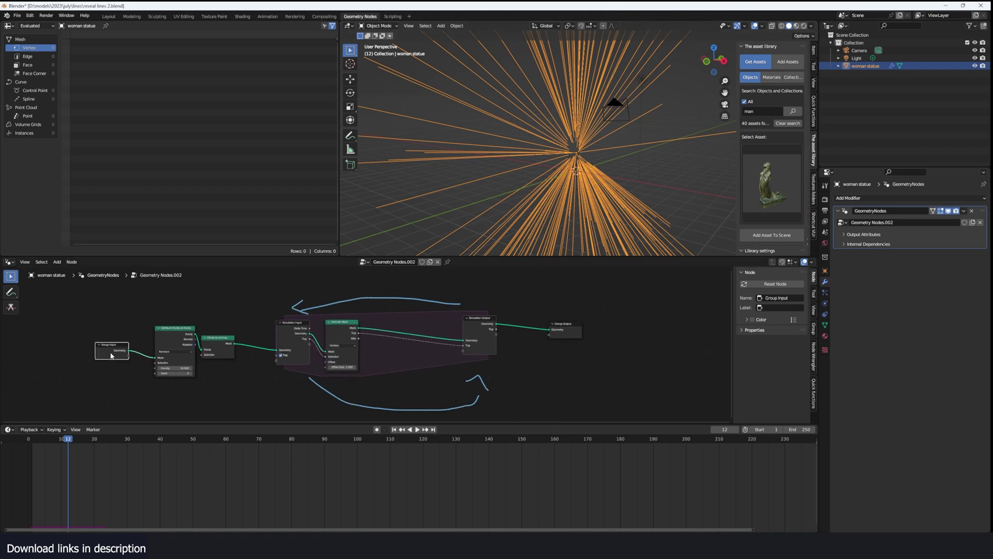
pyautogui.hotkey('shift', 'd')
pyautogui.click(502, 360)
pyautogui.scroll(3, 546, 359)
pyautogui.moveTo(523, 364); pyautogui.dragTo(508, 386)
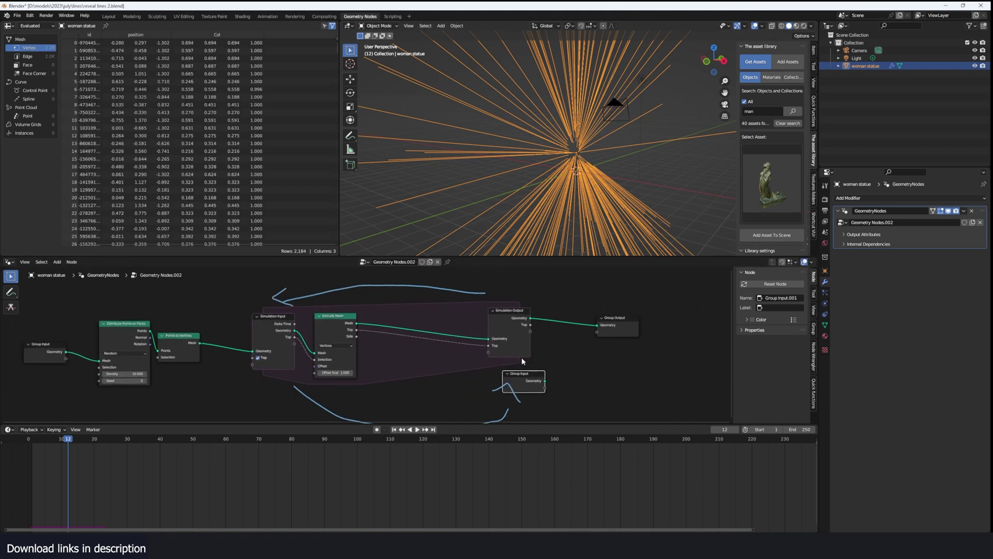
pyautogui.moveTo(531, 382); pyautogui.dragTo(450, 371, button='middle')
pyautogui.hotkey('shift', 'a')
pyautogui.write('join')
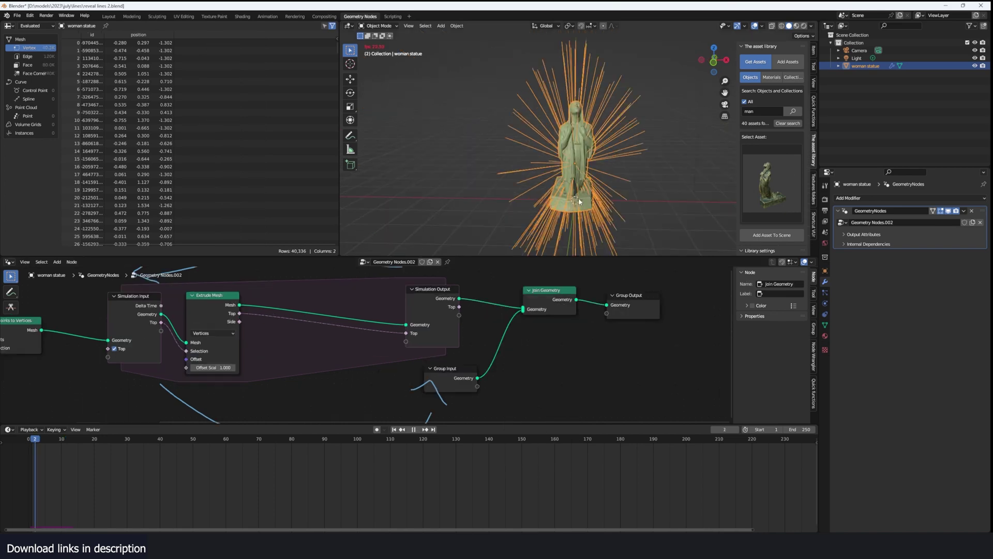
# Play the simulation to frame 10 and examine how the lines leave the statue's surface from several angles.
pyautogui.press('space')
pyautogui.scroll(3, 579, 199)
pyautogui.moveTo(538, 181); pyautogui.dragTo(607, 153, button='middle')
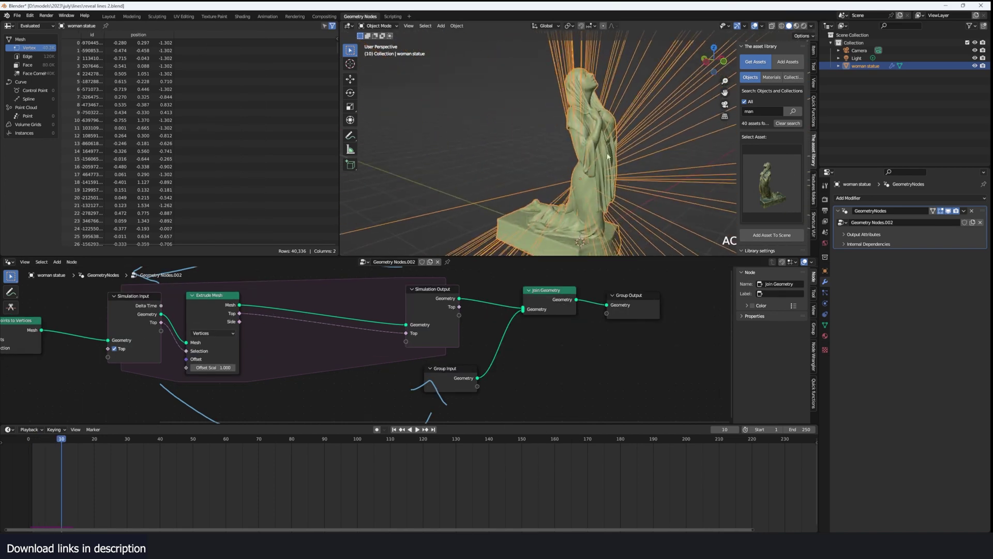
pyautogui.scroll(4, 580, 197)
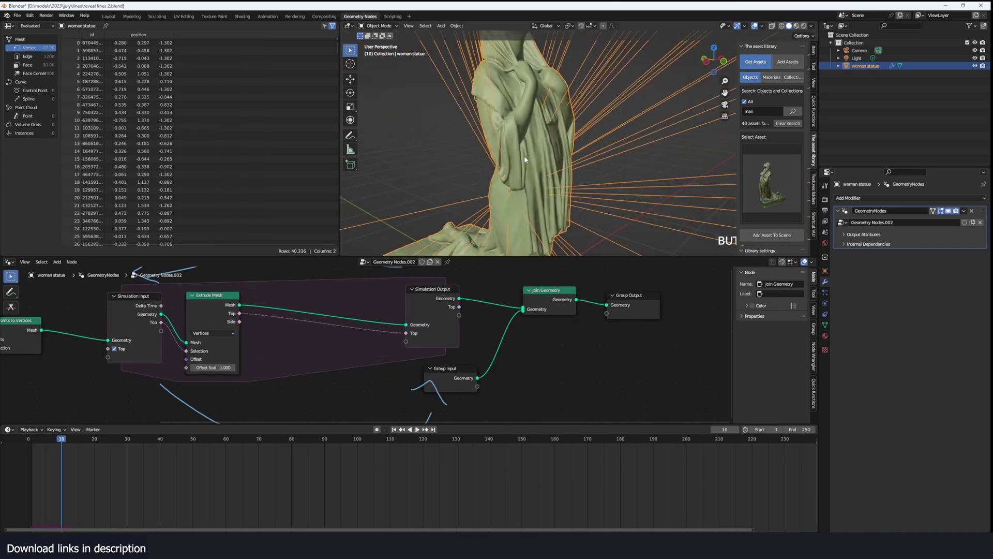
pyautogui.scroll(5, 528, 149)
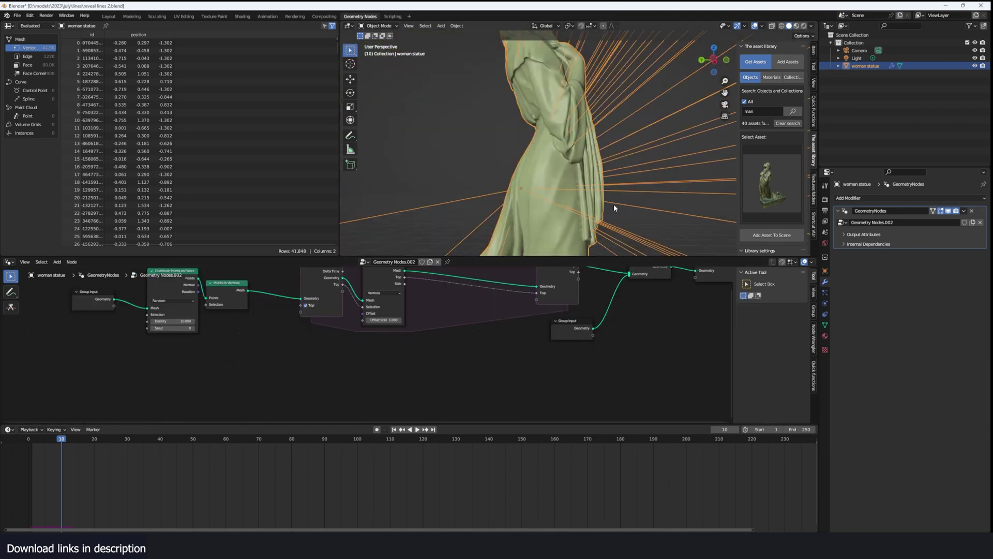
pyautogui.scroll(3, 555, 111)
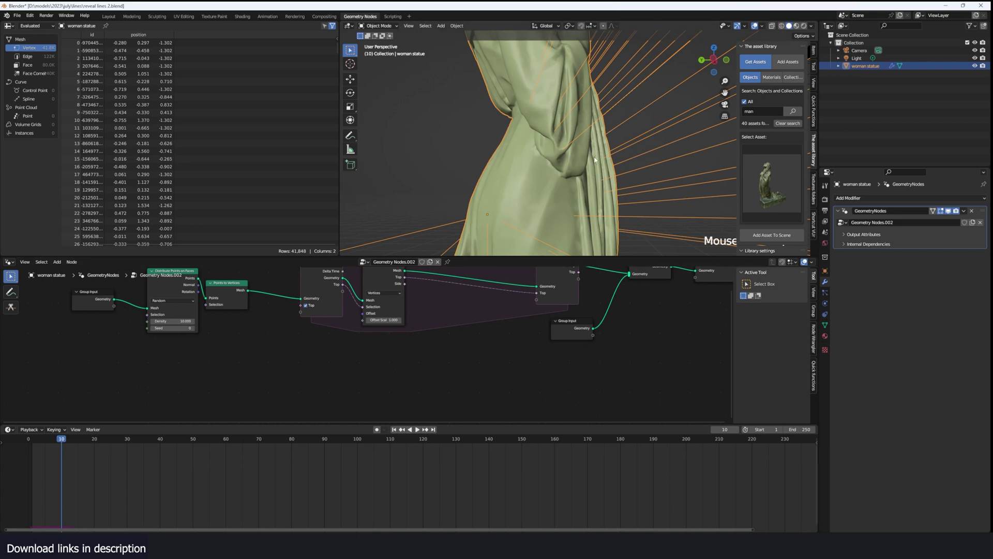
# Add a Sample Nearest Surface node below the simulation zone.
pyautogui.hotkey('shift', 'a')
pyautogui.write('samp')
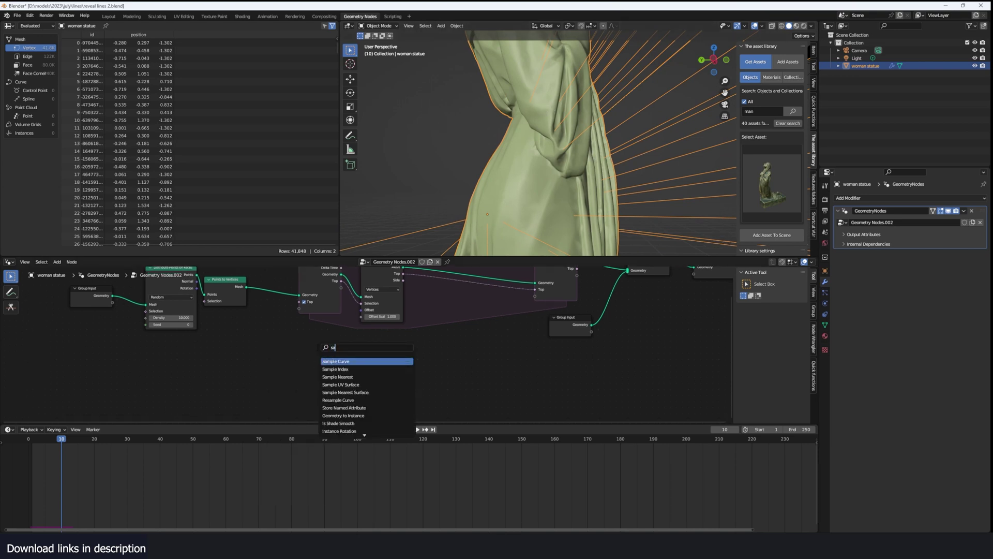
pyautogui.press('Down')
pyautogui.press('Down')
pyautogui.press('Down')
pyautogui.press('Down')
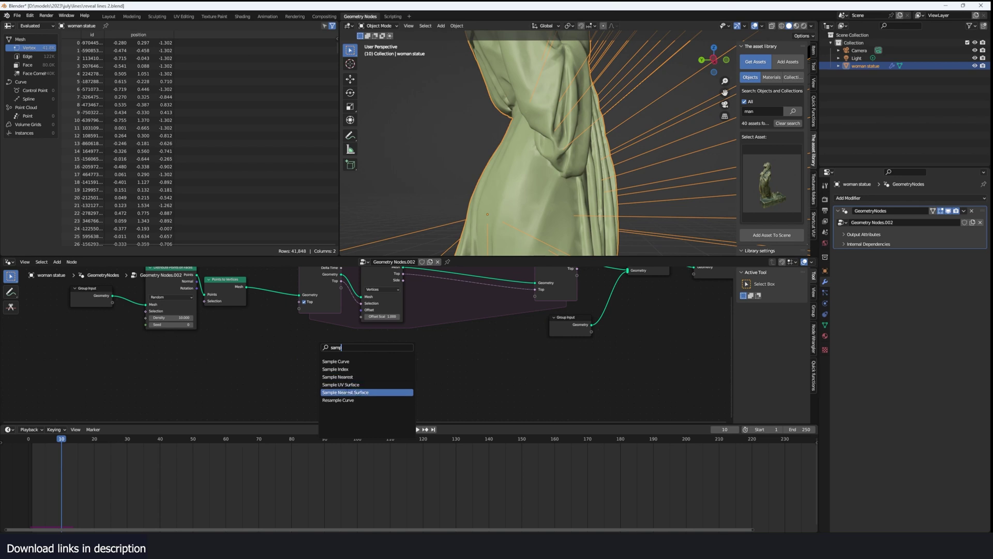
pyautogui.press('Return')
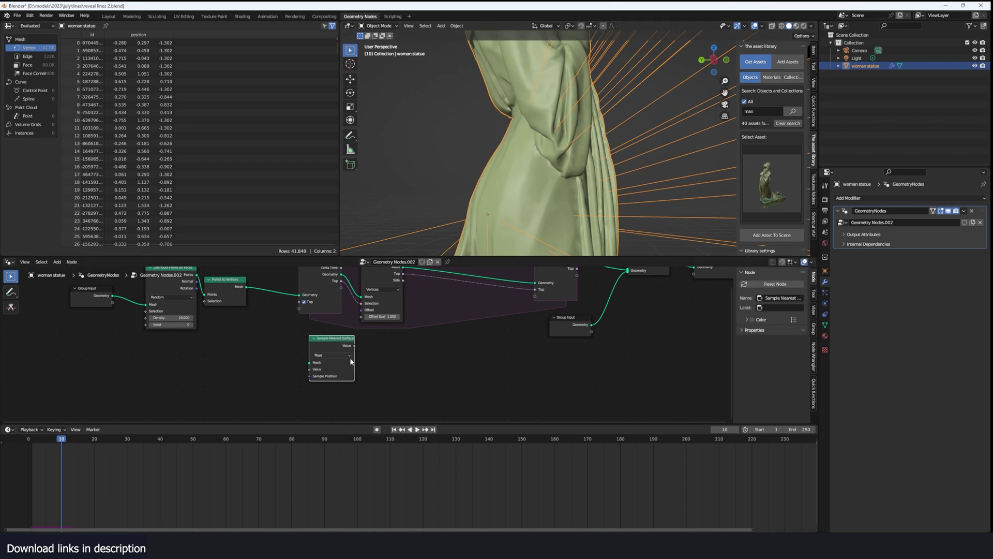
# Connect the first Group Input's Geometry to the Mesh input of Sample Nearest Surface.
pyautogui.scroll(3, 351, 359)
pyautogui.click(171, 392)
pyautogui.scroll(-6, 247, 333)
pyautogui.scroll(3, 243, 335)
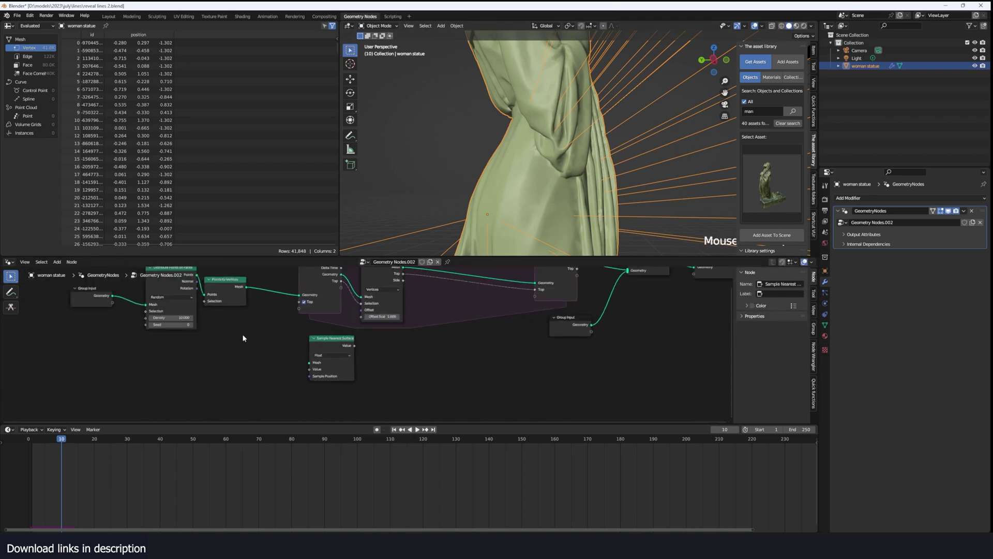
pyautogui.scroll(1, 175, 304)
pyautogui.moveTo(102, 306); pyautogui.dragTo(325, 381)
pyautogui.press('Escape')
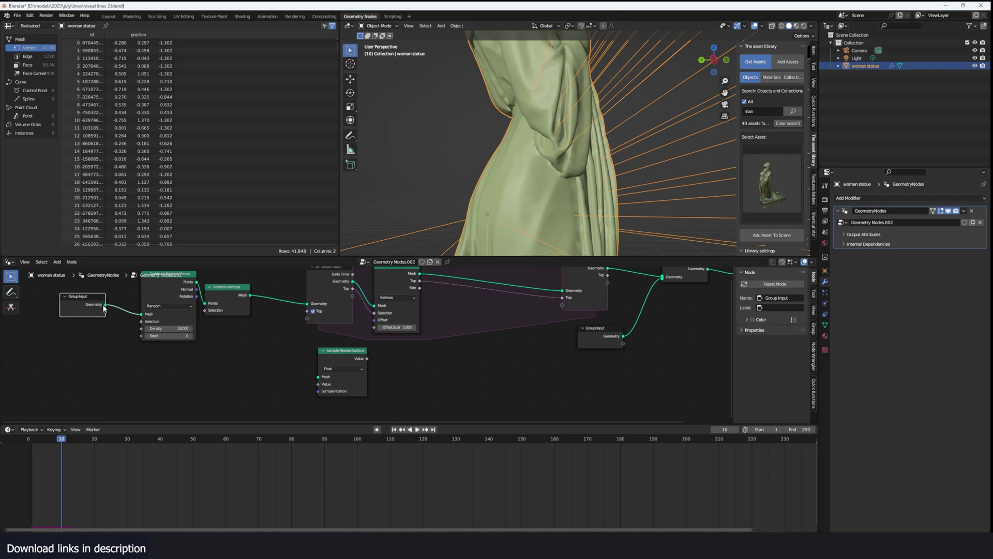
pyautogui.moveTo(105, 305); pyautogui.dragTo(318, 377)
pyautogui.moveTo(178, 290); pyautogui.dragTo(185, 281)
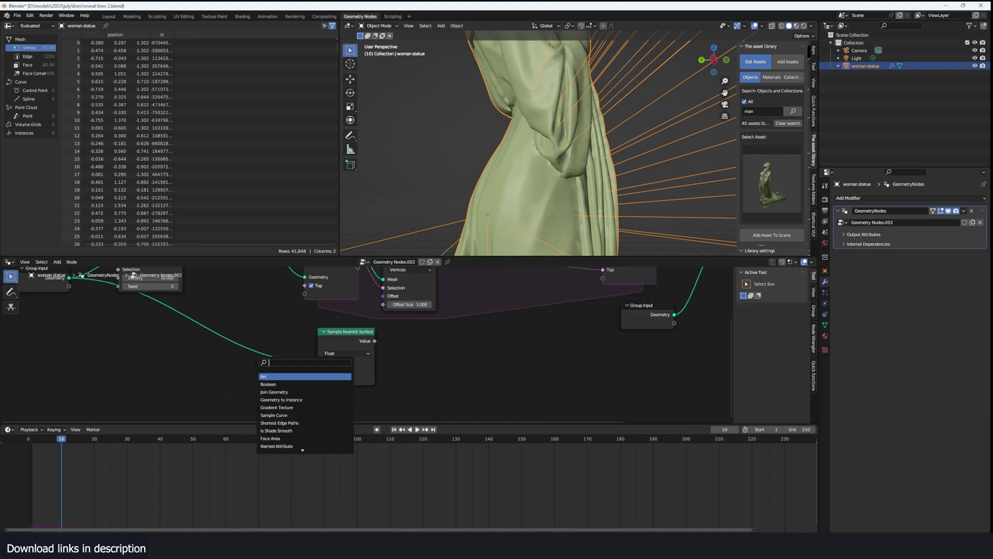
# Add a Normal node, set Sample Nearest Surface to Vector, and connect the normal to its Value input.
pyautogui.write('norm')
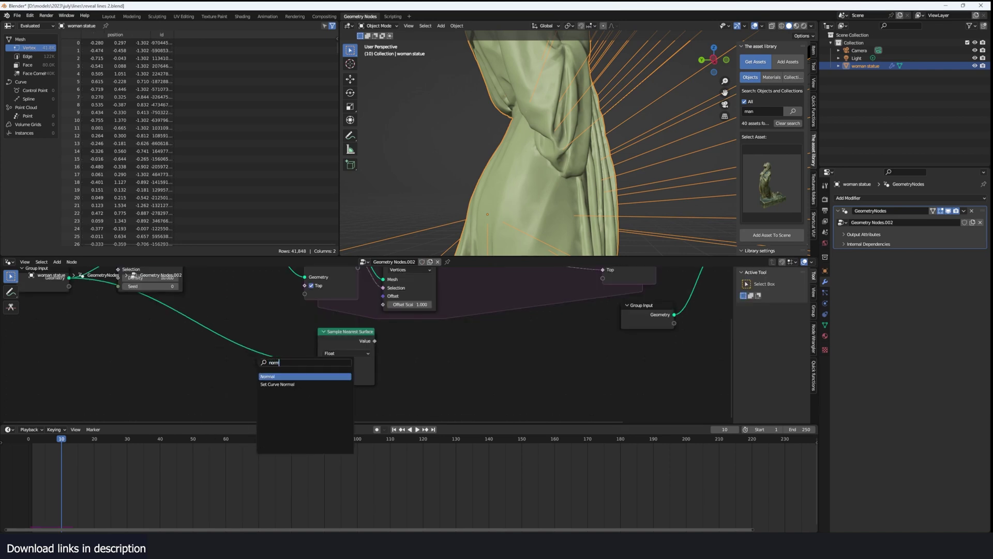
pyautogui.write('a')
pyautogui.press('Return')
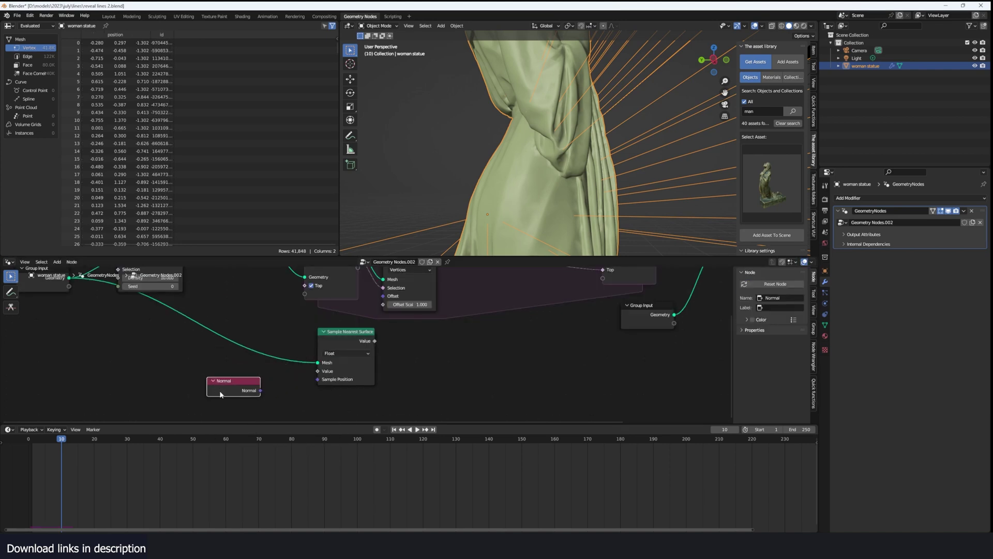
pyautogui.click(341, 353)
pyautogui.click(338, 378)
pyautogui.moveTo(228, 393); pyautogui.dragTo(245, 384)
pyautogui.scroll(-2, 407, 353)
# Insert a Set Position node between Extrude Mesh and Simulation Output inside the simulation zone.
pyautogui.hotkey('shift', 'a')
pyautogui.write('se')
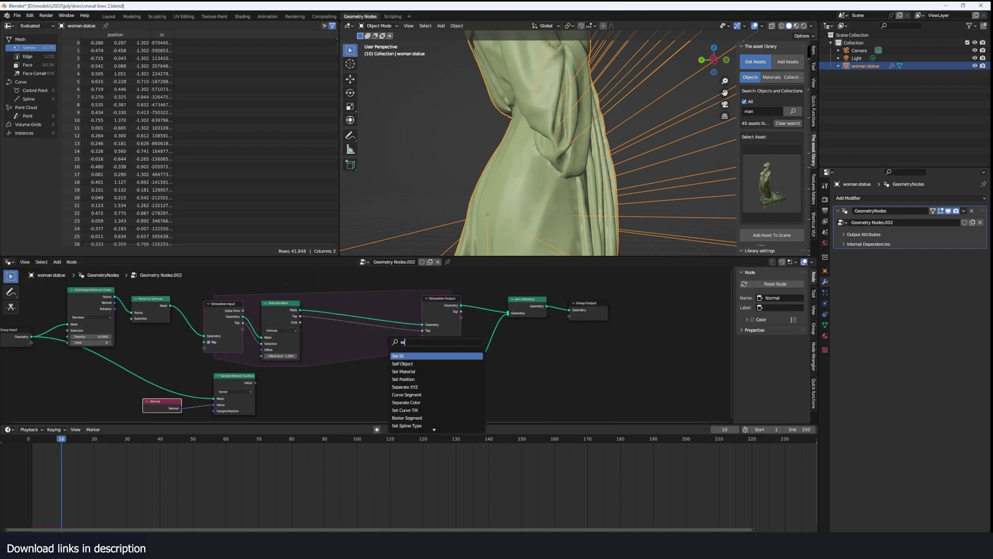
pyautogui.write('t')
pyautogui.click(409, 371)
pyautogui.click(387, 332)
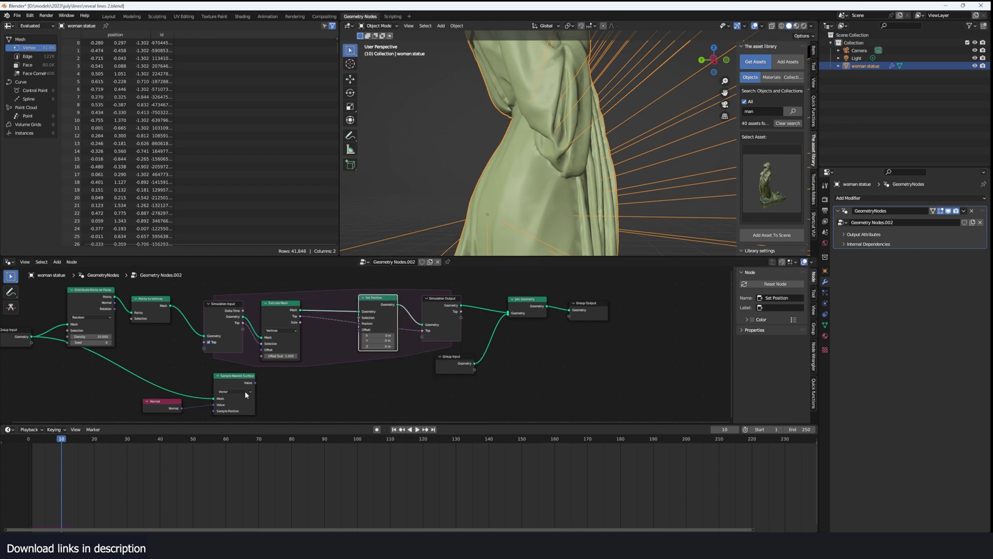
pyautogui.scroll(2, 244, 390)
pyautogui.click(210, 377)
pyautogui.moveTo(216, 357); pyautogui.dragTo(392, 369)
pyautogui.moveTo(393, 351); pyautogui.dragTo(384, 380, button='middle')
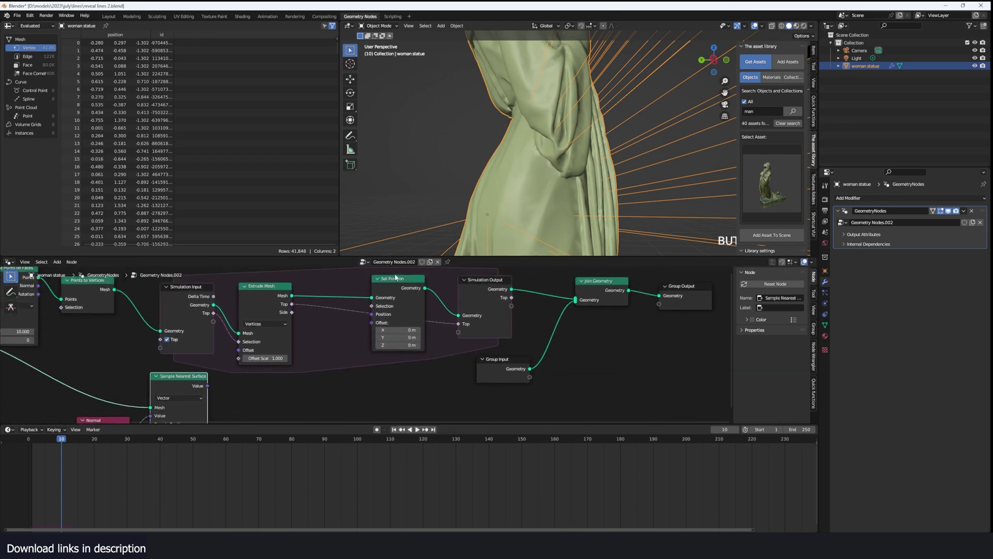
pyautogui.scroll(-3, 579, 180)
pyautogui.moveTo(280, 385); pyautogui.dragTo(304, 358, button='middle')
pyautogui.scroll(1, 339, 368)
pyautogui.scroll(-4, 547, 140)
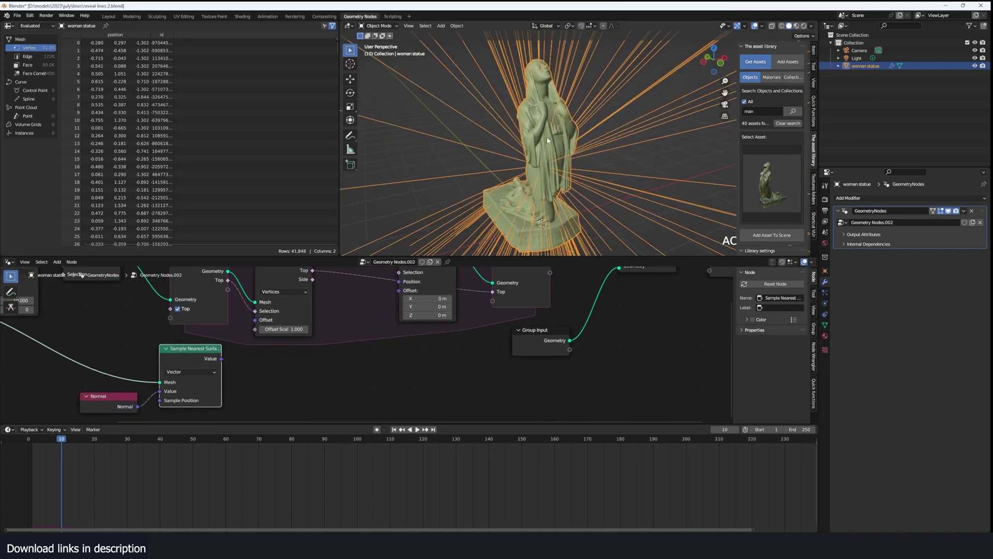
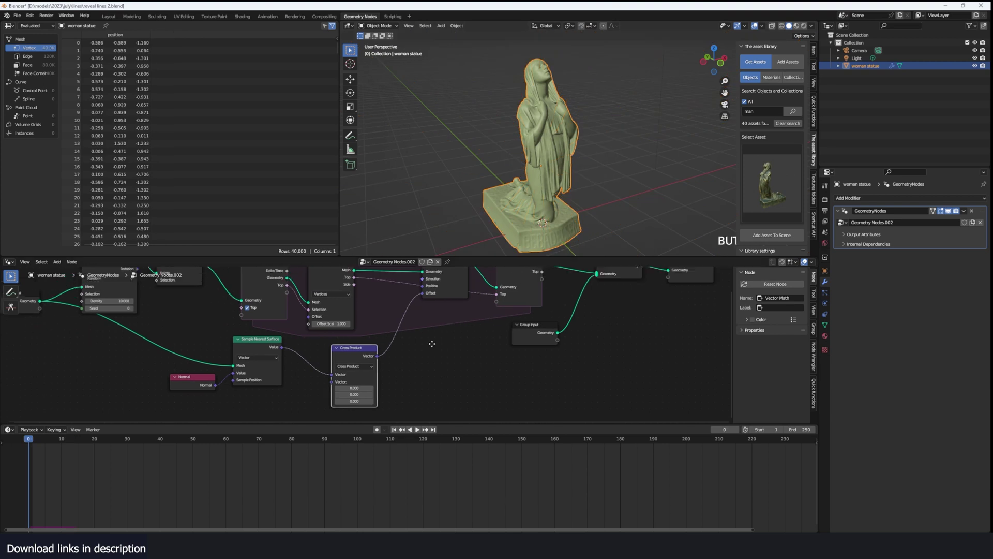
# Set the Extrude Mesh node's Offset Scale to 0.
pyautogui.scroll(3, 446, 363)
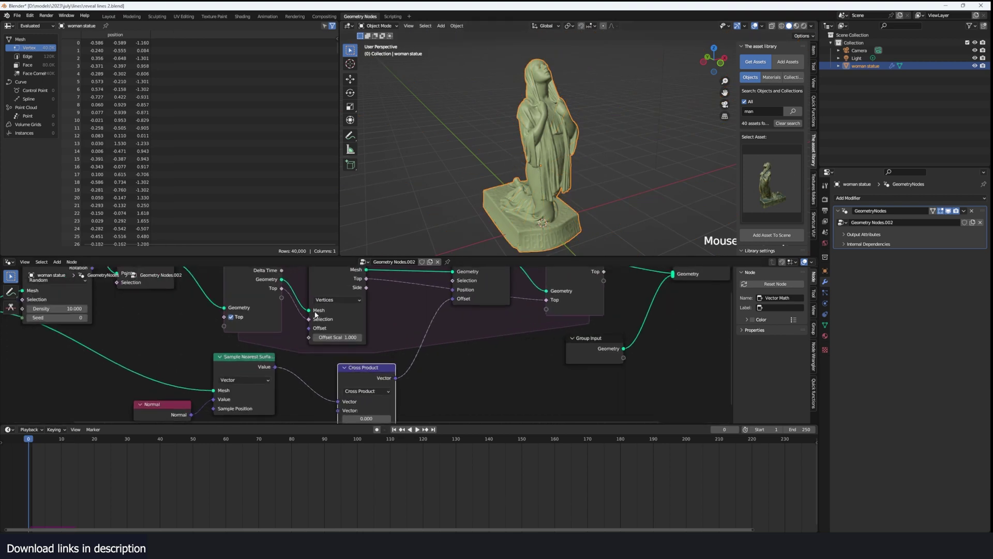
pyautogui.click(338, 338)
pyautogui.write('0')
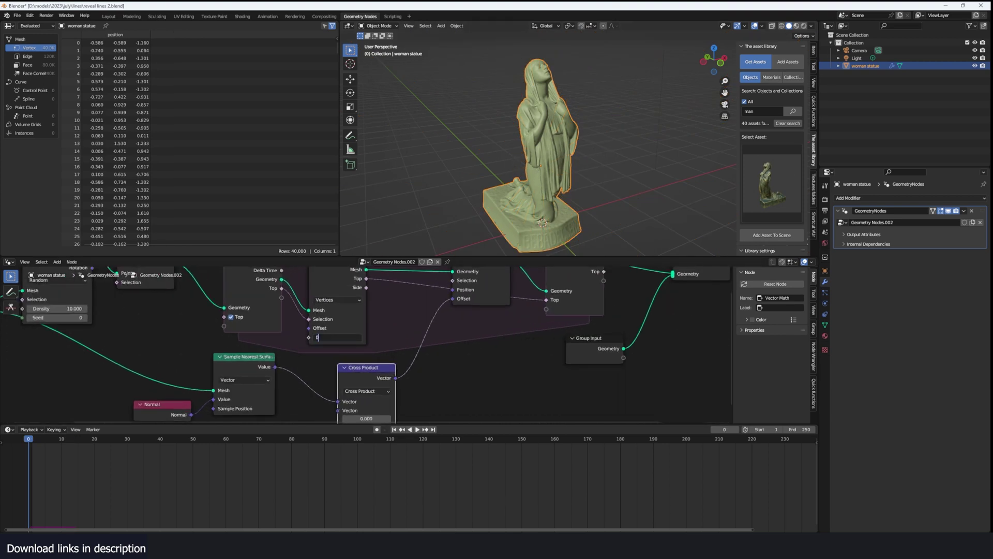
pyautogui.press('Return')
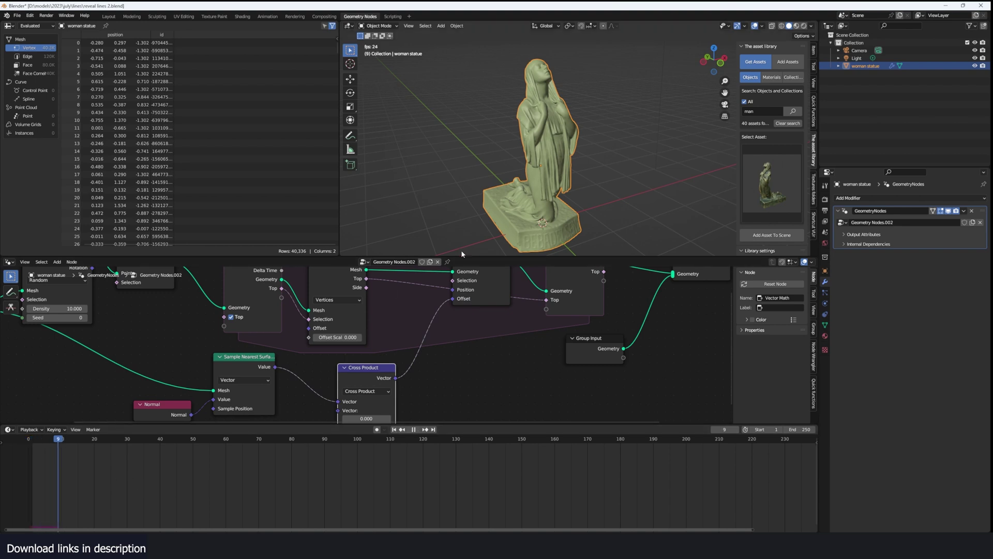
# Connect Extrude Mesh's Top output to the Selection input of Set Position.
pyautogui.moveTo(376, 421); pyautogui.dragTo(392, 387, button='middle')
pyautogui.scroll(4, 549, 200)
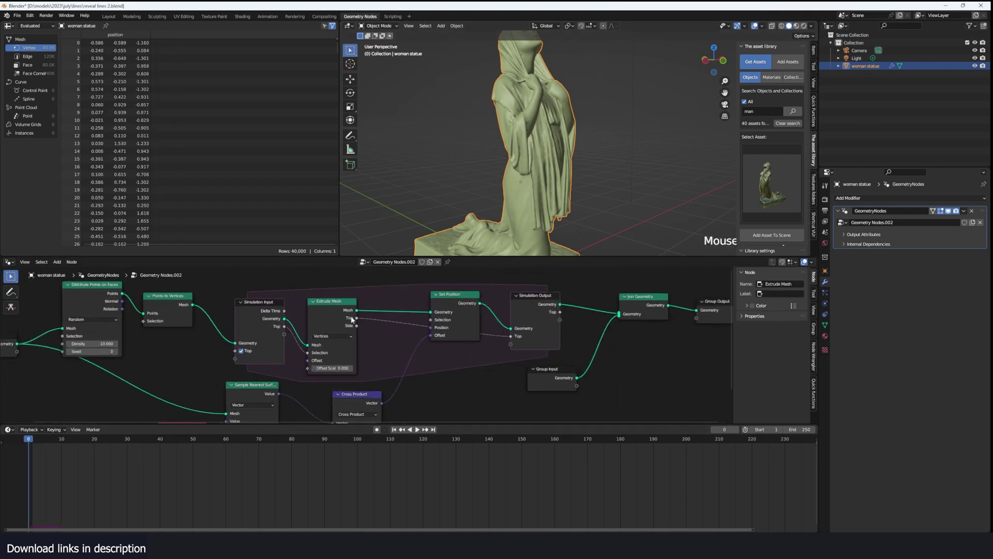
pyautogui.moveTo(353, 318); pyautogui.dragTo(428, 321)
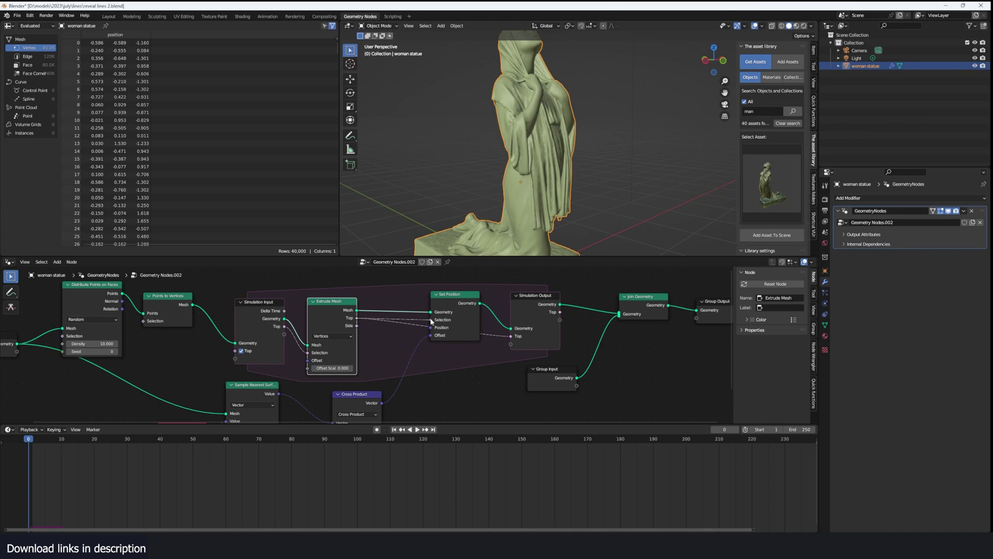
pyautogui.scroll(-2, 378, 323)
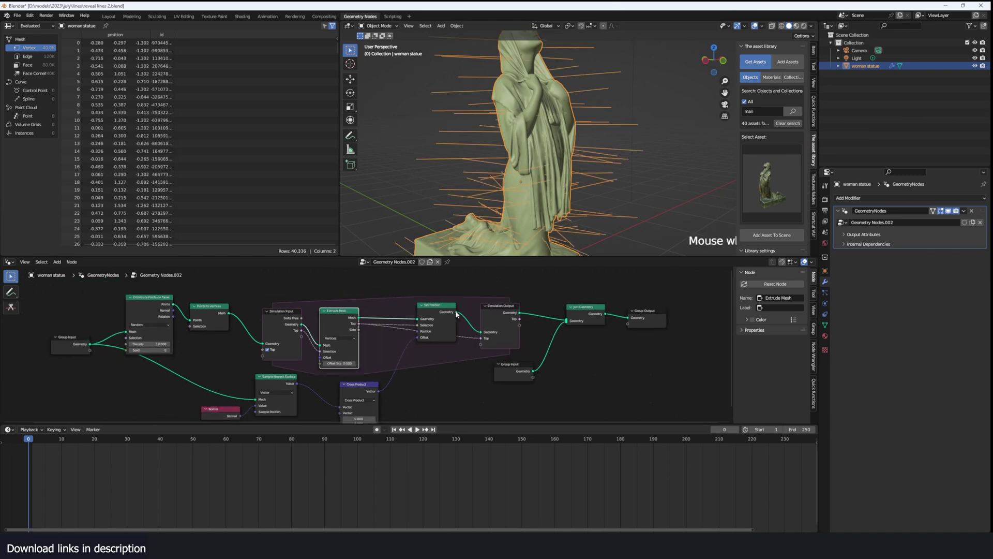
# Play the simulation and examine how the lines grow around the whole statue from several angles.
pyautogui.scroll(-4, 568, 222)
pyautogui.press('space')
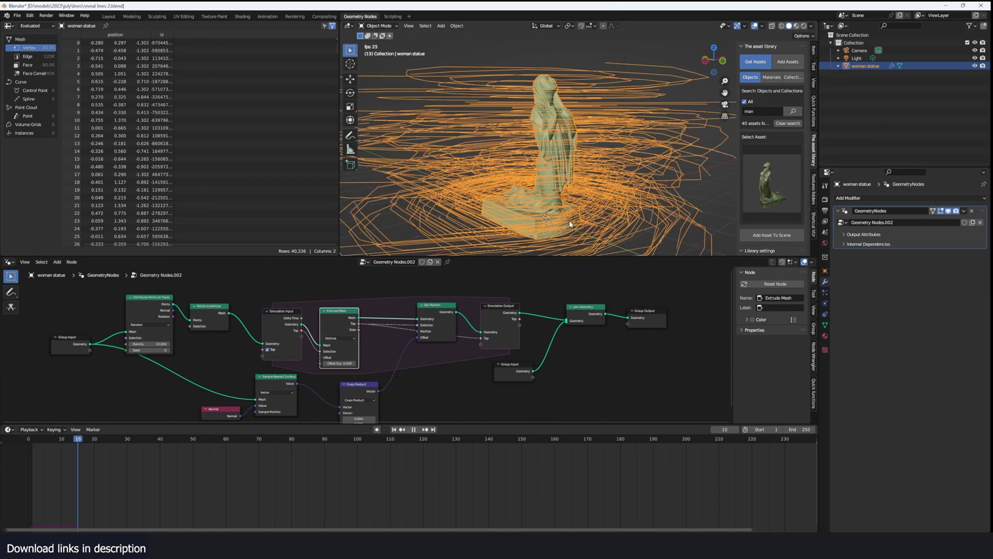
pyautogui.press('space')
pyautogui.scroll(-2, 579, 222)
pyautogui.moveTo(579, 222); pyautogui.dragTo(547, 250, button='middle')
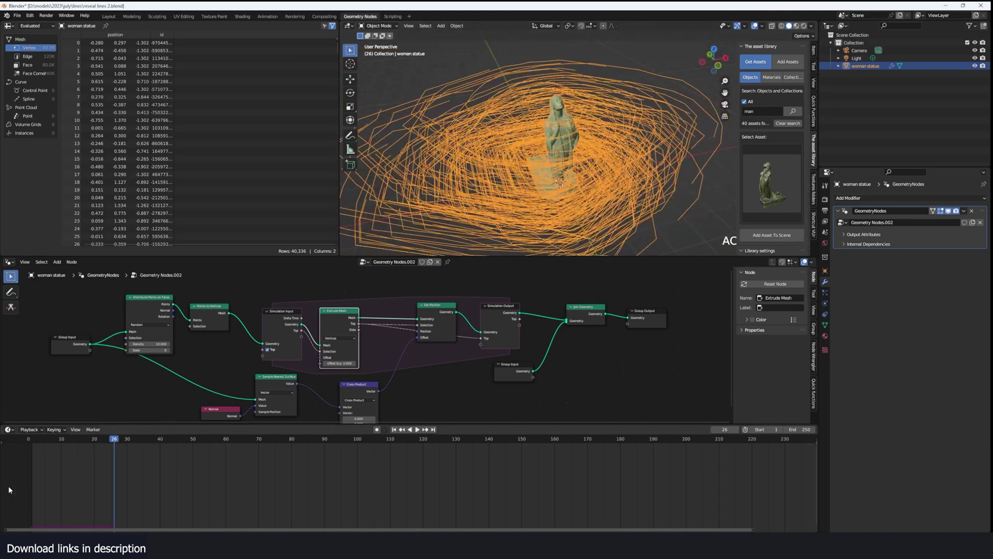
pyautogui.hotkey('shift', 'Left')
pyautogui.press('space')
pyautogui.scroll(3, 556, 212)
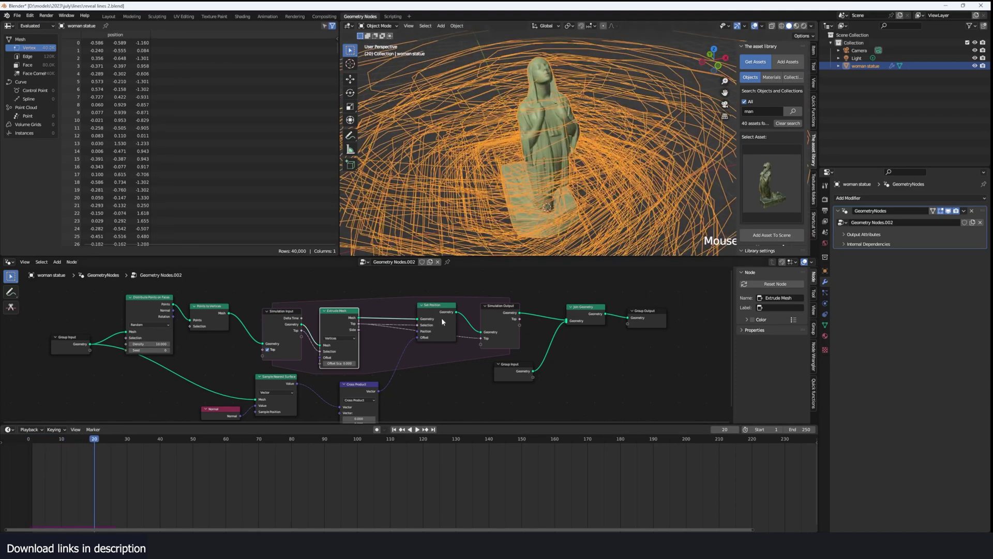
pyautogui.scroll(-3, 591, 177)
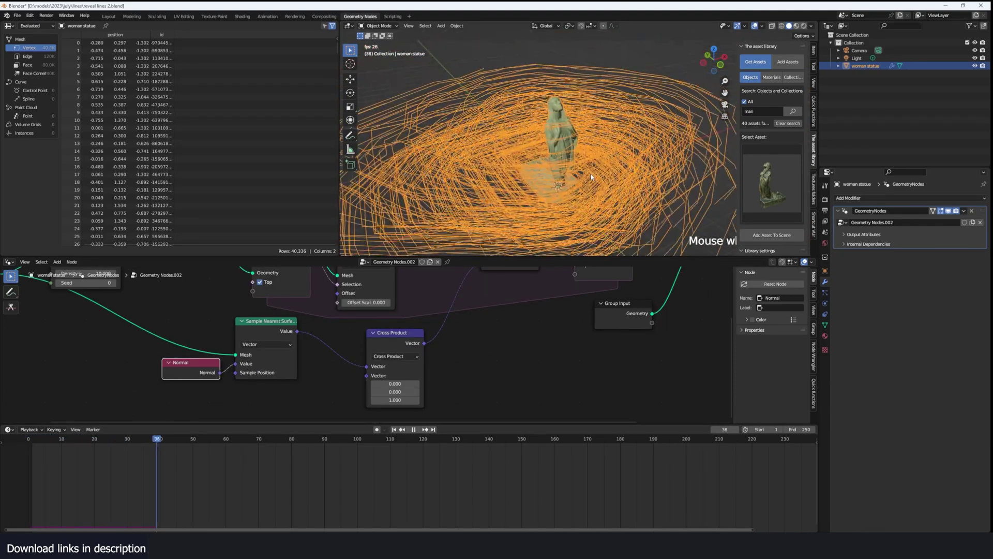
pyautogui.press('space')
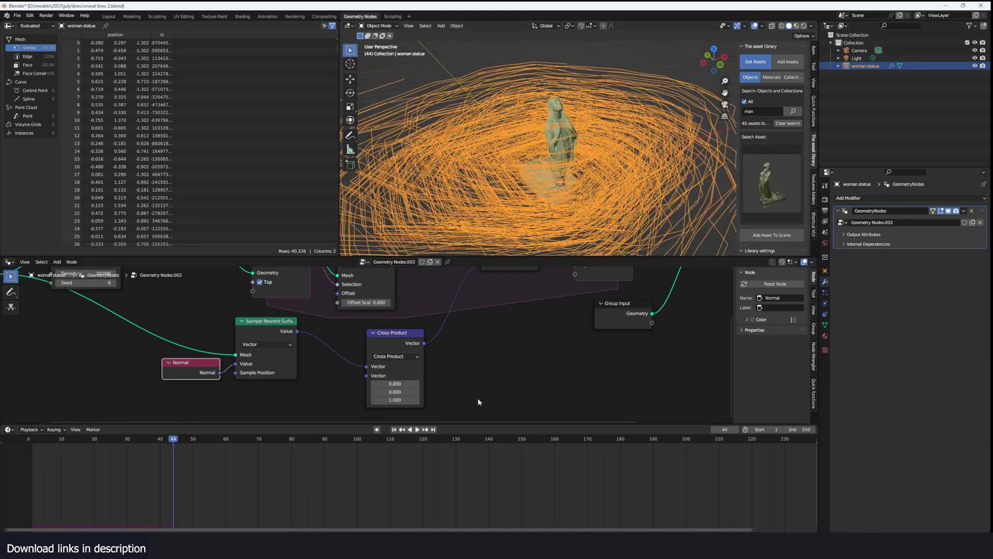
# Duplicate the Cross Product node, place the copy after it, and change the copy's operation to Scale.
pyautogui.scroll(3, 477, 381)
pyautogui.moveTo(375, 342); pyautogui.dragTo(357, 342)
pyautogui.scroll(-4, 429, 345)
pyautogui.hotkey('shift', 'a')
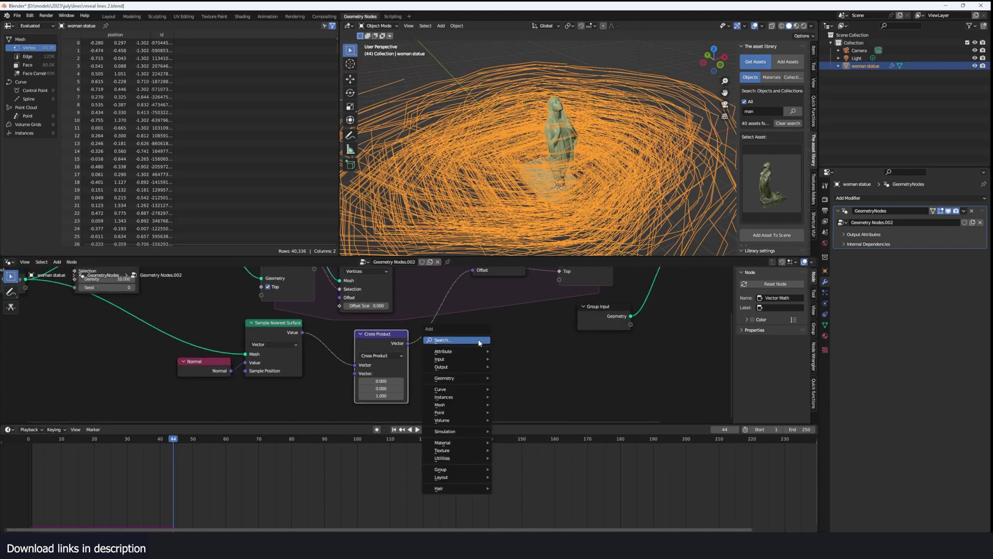
pyautogui.click(481, 340)
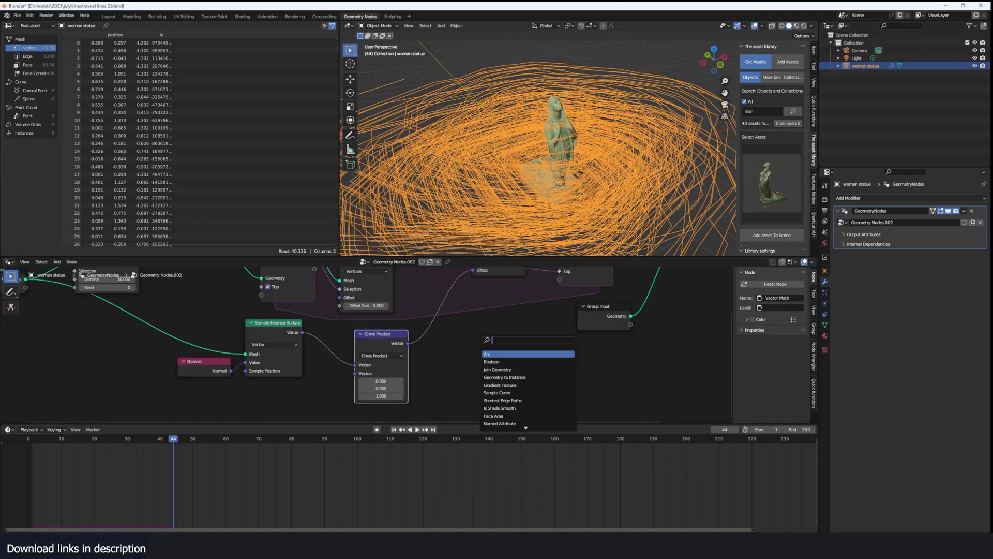
pyautogui.click(434, 345)
pyautogui.hotkey('shift', 'd')
pyautogui.click(488, 333)
pyautogui.click(496, 351)
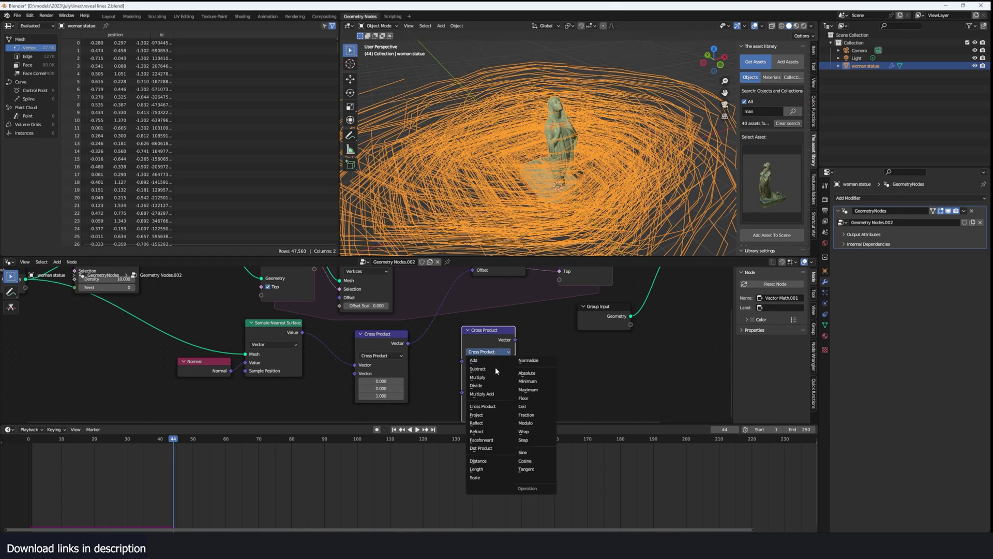
pyautogui.click(490, 478)
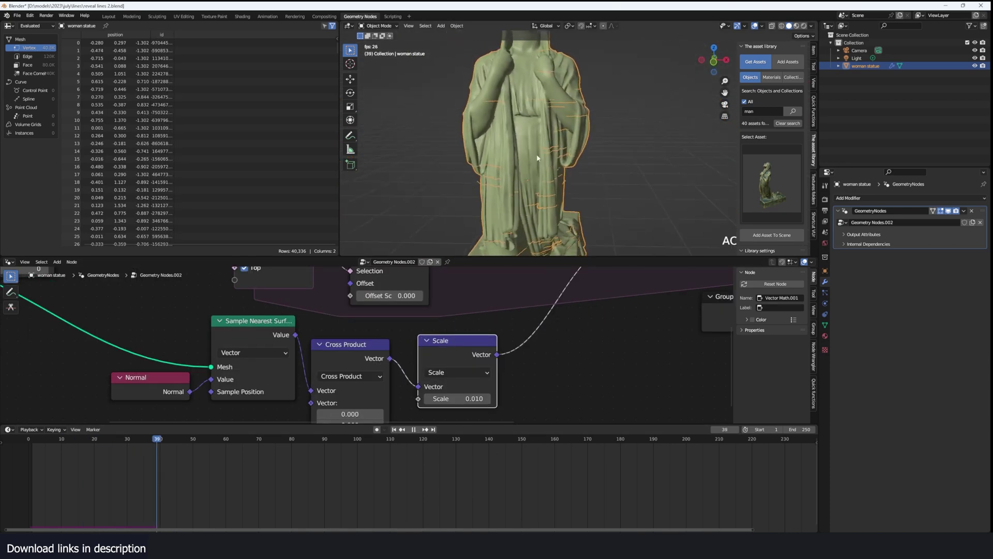
# Mute the Group Input node feeding Join Geometry to hide the statue mesh, and play the simulation to view only the lines.
pyautogui.moveTo(537, 159); pyautogui.dragTo(613, 101, button='middle')
pyautogui.moveTo(463, 88); pyautogui.dragTo(487, 93, button='middle')
pyautogui.press('space')
pyautogui.scroll(-3, 575, 317)
pyautogui.moveTo(576, 316); pyautogui.dragTo(494, 332, button='middle')
pyautogui.click(536, 349)
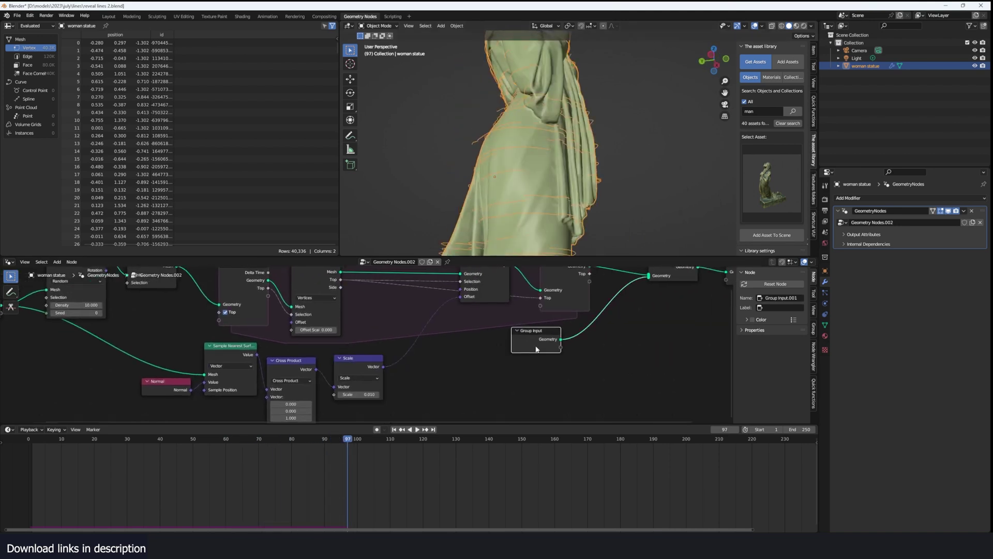
pyautogui.press('h')
pyautogui.click(517, 331)
pyautogui.press('m')
pyautogui.scroll(-4, 600, 149)
pyautogui.press('space')
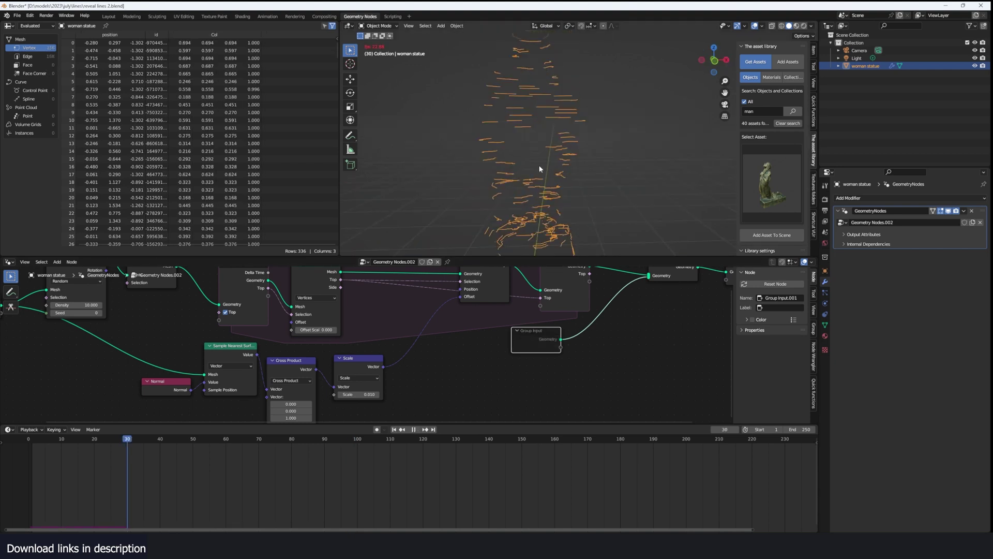
pyautogui.moveTo(509, 176); pyautogui.dragTo(501, 196, button='middle')
# Set the Cross Product's second vector to Y 1 and Z 0, and replay the simulation from frame 1.
pyautogui.moveTo(435, 385); pyautogui.dragTo(510, 343, button='middle')
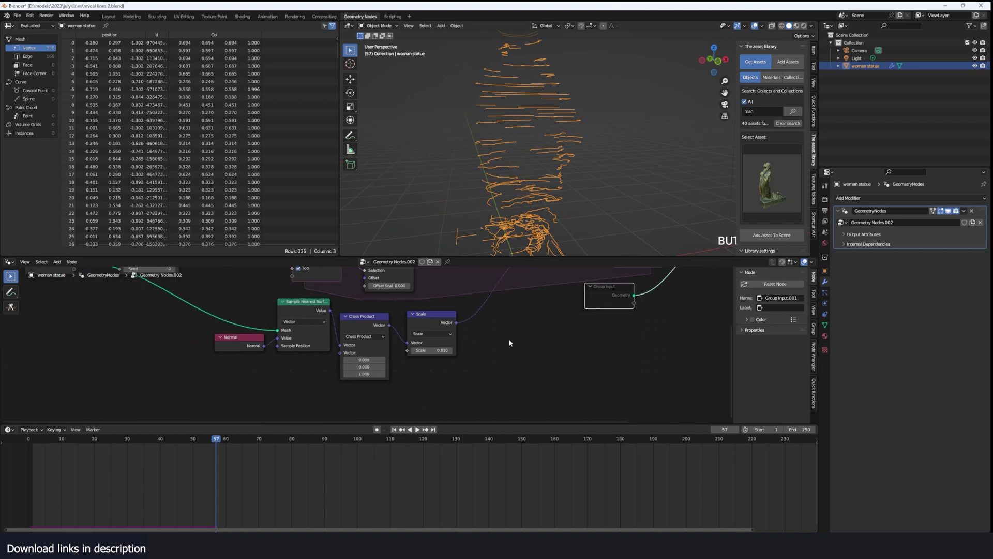
pyautogui.click(363, 375)
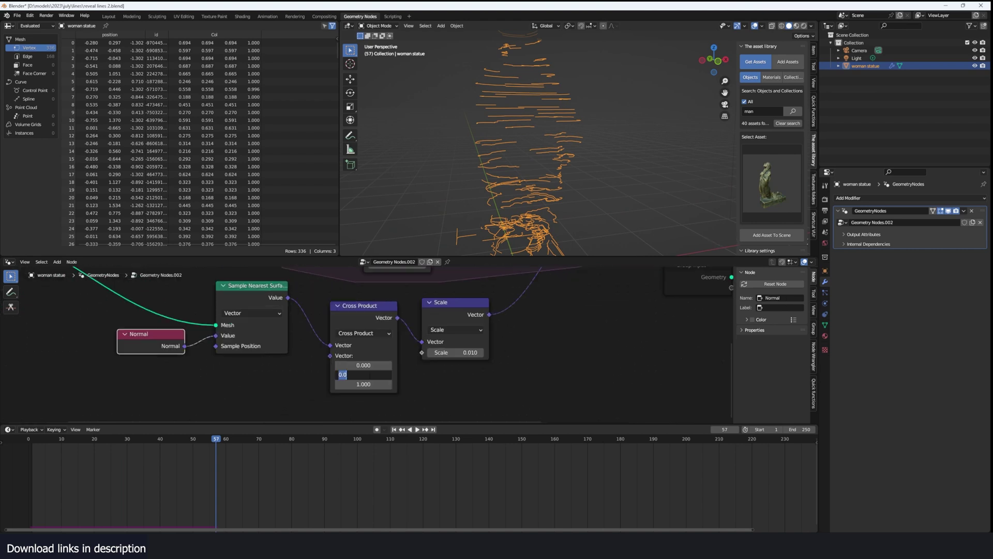
pyautogui.write('1')
pyautogui.press('Return')
pyautogui.click(365, 384)
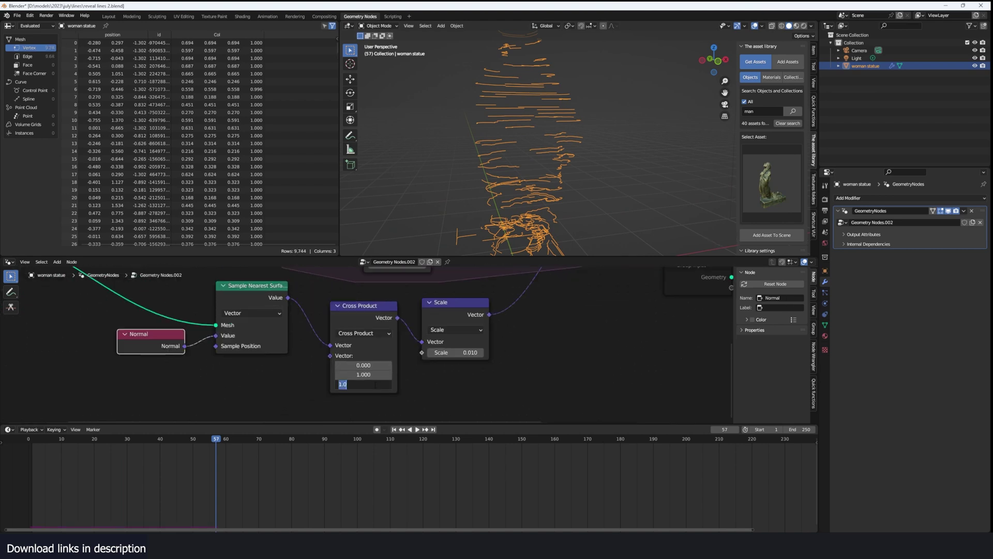
pyautogui.write('0')
pyautogui.press('Return')
pyautogui.click(38, 471)
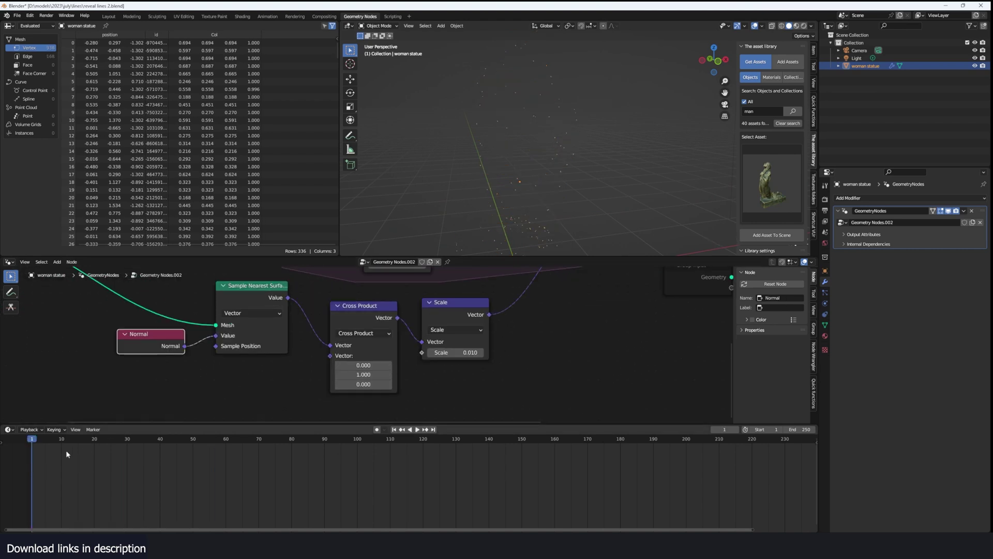
pyautogui.press('space')
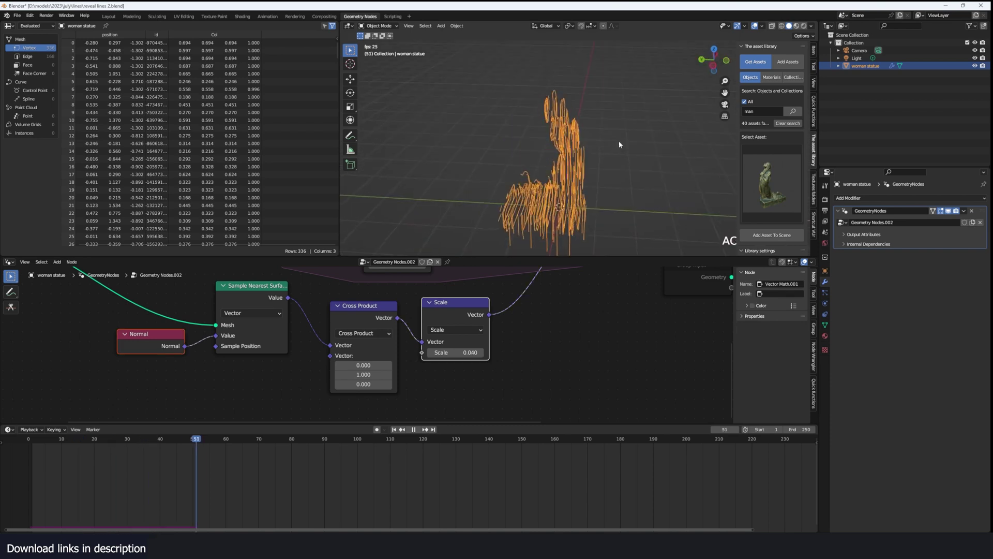
pyautogui.moveTo(619, 141); pyautogui.dragTo(628, 131, button='middle')
pyautogui.press('space')
# Set the Cross Product's second vector to X 1 and Y 0.
pyautogui.click(377, 367)
pyautogui.doubleClick(363, 365)
pyautogui.write('1')
pyautogui.press('Return')
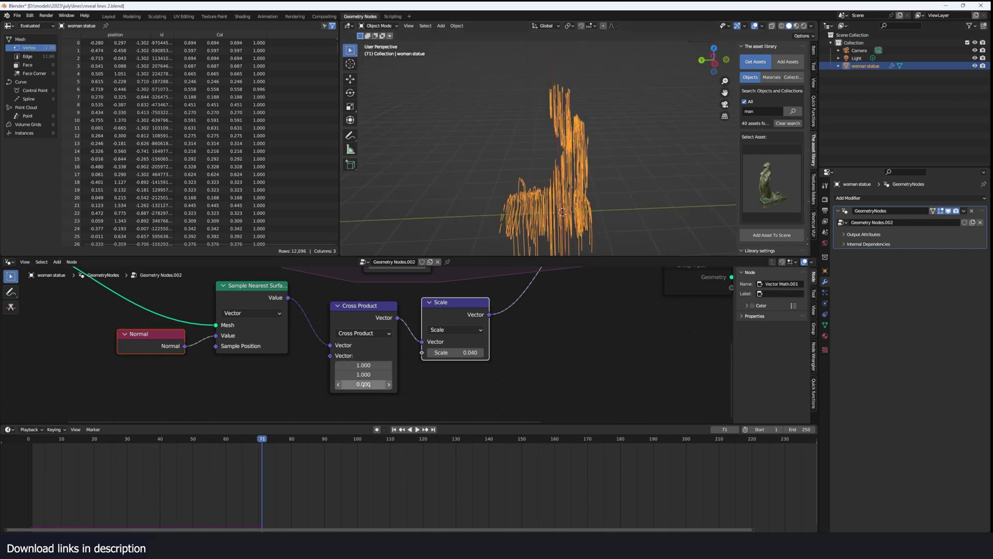
pyautogui.doubleClick(364, 375)
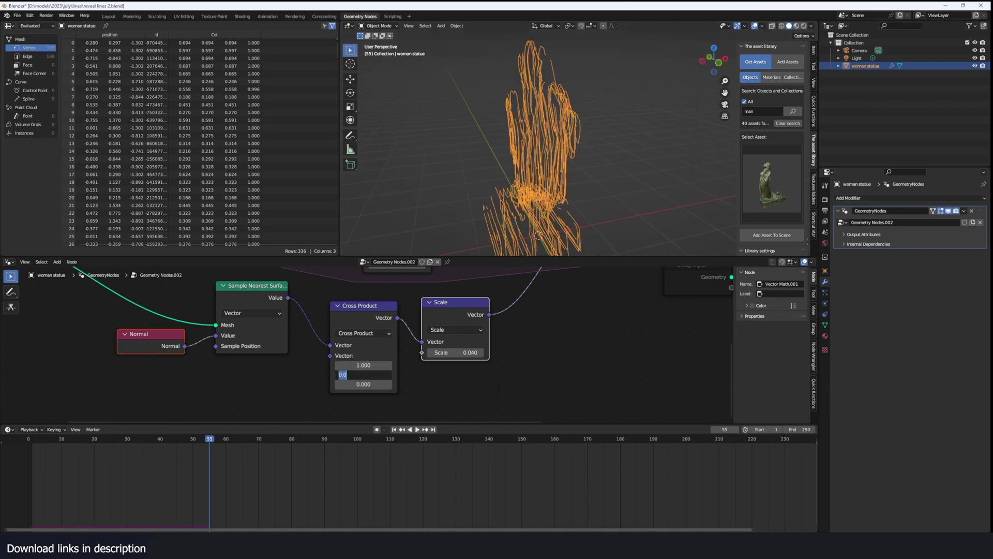
pyautogui.press('Return')
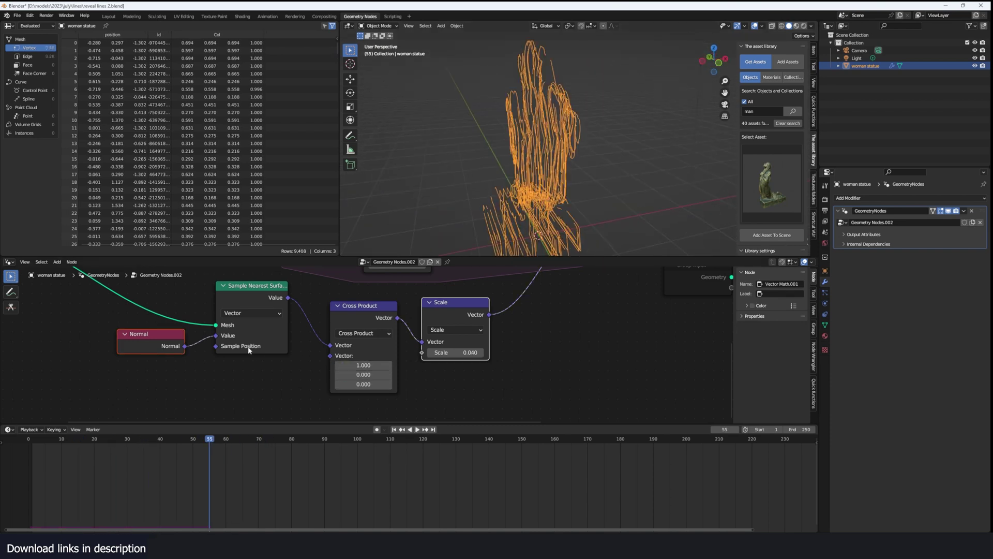
# Duplicate the Normal node, connect the copy to the Cross Product's second Vector input, and view the resulting lines during playback.
pyautogui.click(153, 338)
pyautogui.hotkey('shift', 'd')
pyautogui.click(281, 398)
pyautogui.moveTo(278, 399); pyautogui.dragTo(330, 356)
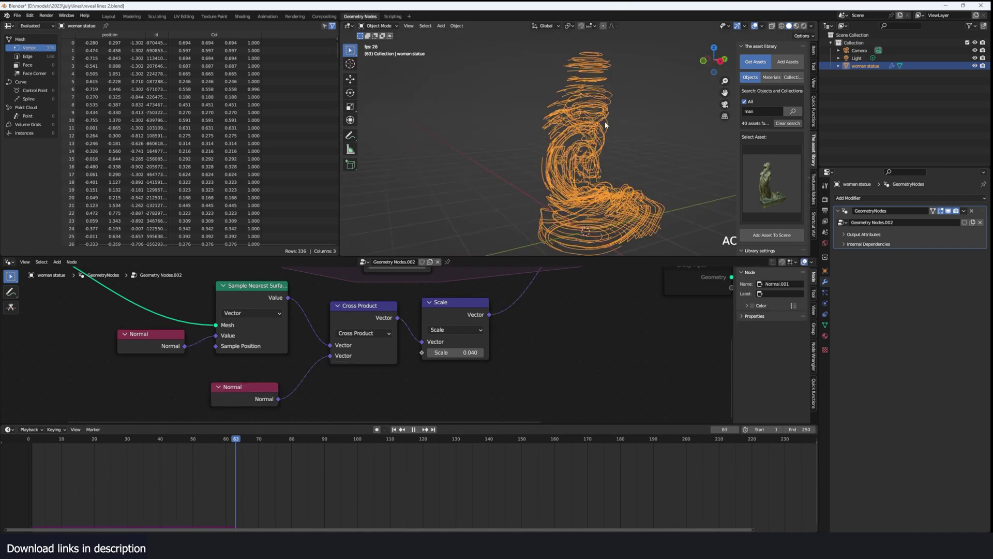
pyautogui.moveTo(605, 125); pyautogui.dragTo(612, 178, button='middle')
pyautogui.scroll(-2, 651, 177)
pyautogui.scroll(3, 621, 180)
pyautogui.press('space')
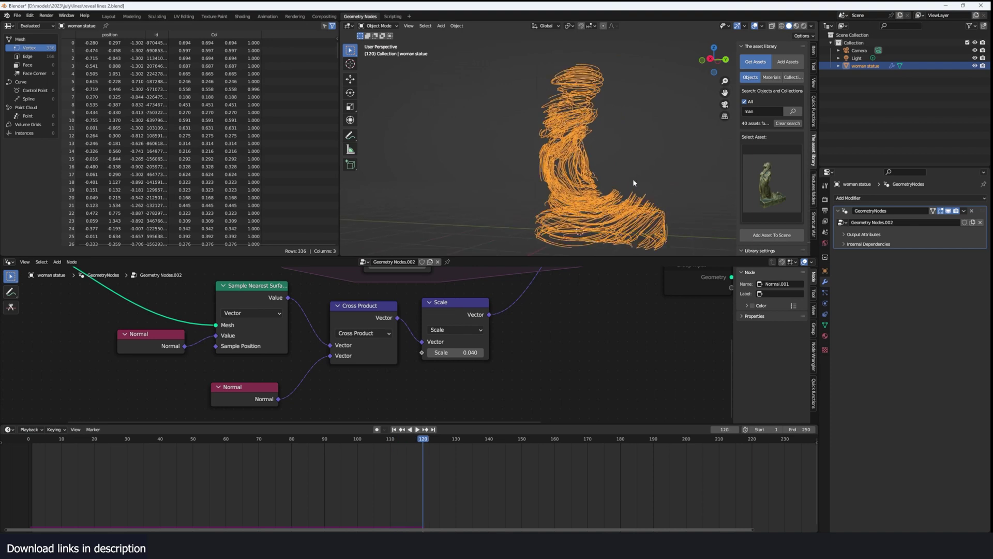
# Delete the duplicated Normal node that feeds the Cross Product's second Vector input.
pyautogui.moveTo(407, 339); pyautogui.dragTo(452, 322, button='middle')
pyautogui.click(305, 372)
pyautogui.press('x')
# Add a Noise Texture node below the Normal node.
pyautogui.hotkey('shift', 'a')
pyautogui.click(309, 362)
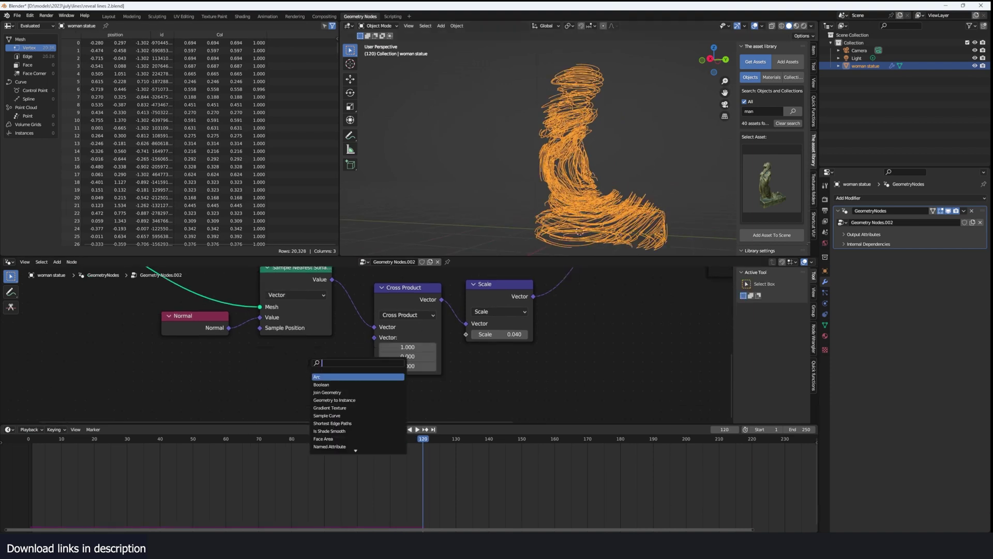
pyautogui.write('nois')
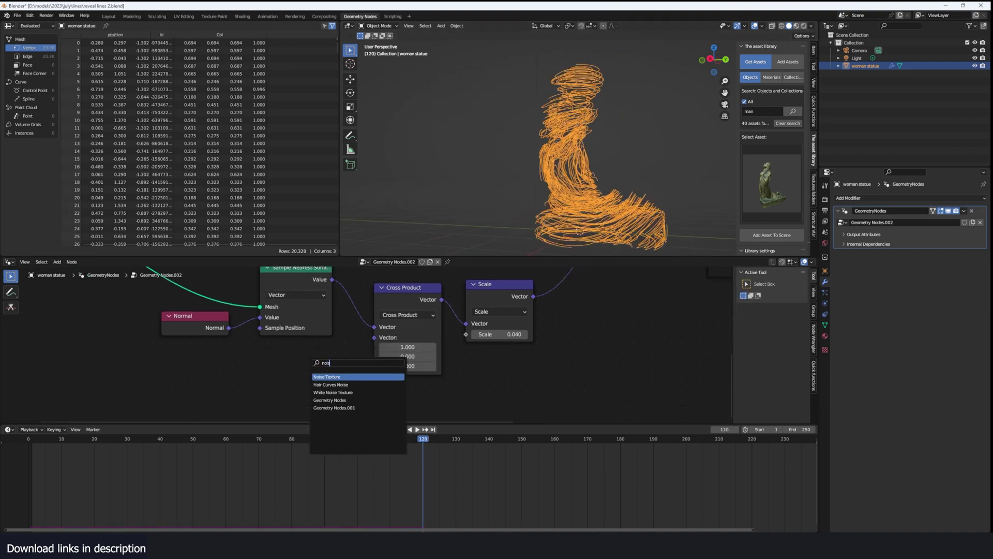
pyautogui.press('Return')
pyautogui.click(224, 371)
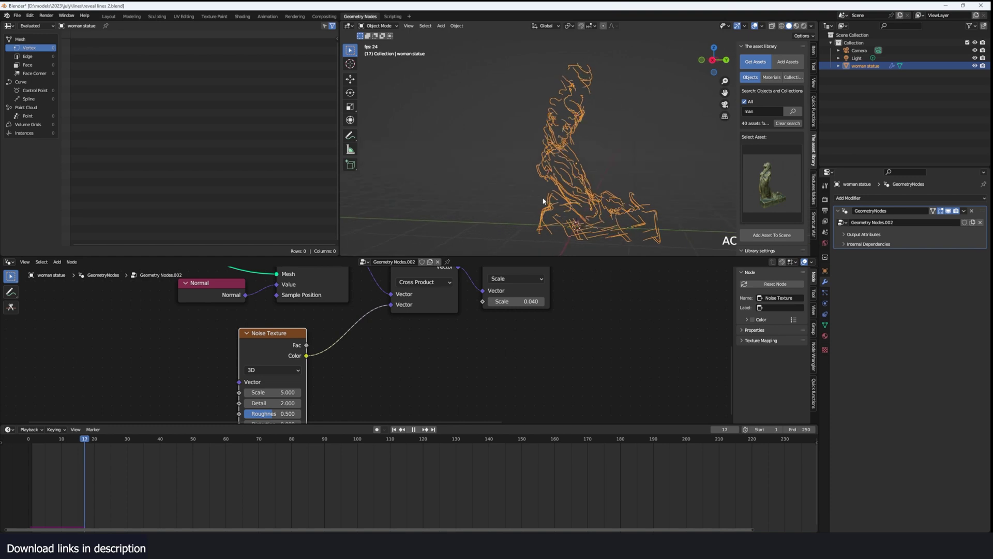
# Replay the simulation from the start and inspect the noise-driven lines from different sides.
pyautogui.moveTo(542, 197); pyautogui.dragTo(584, 192, button='middle')
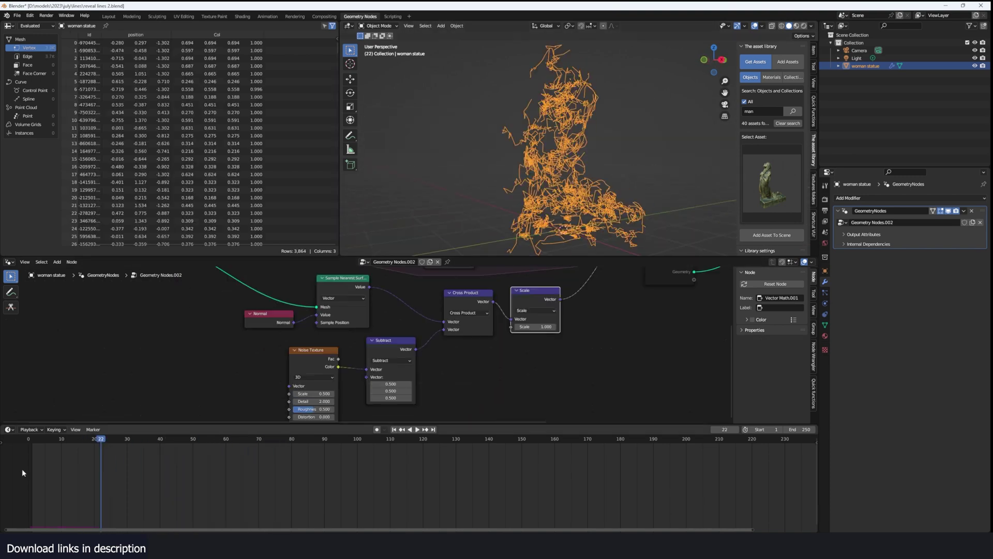
pyautogui.hotkey('shift', 'Left')
pyautogui.press('space')
pyautogui.moveTo(606, 199); pyautogui.dragTo(515, 202, button='middle')
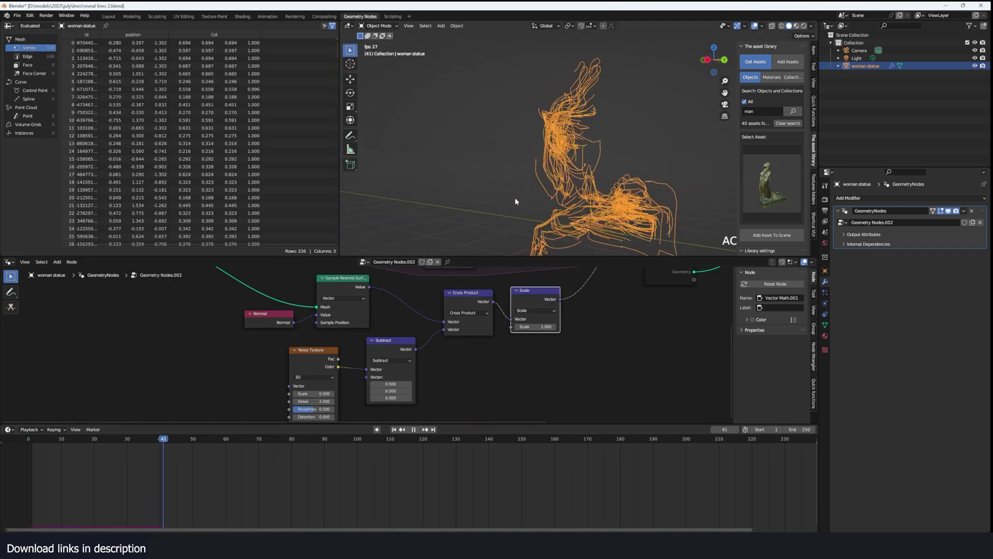
# Set the Scale node's factor to 0.5 and replay the simulation while viewing the statue lines from another side.
pyautogui.press('space')
pyautogui.click(536, 326)
pyautogui.write('5')
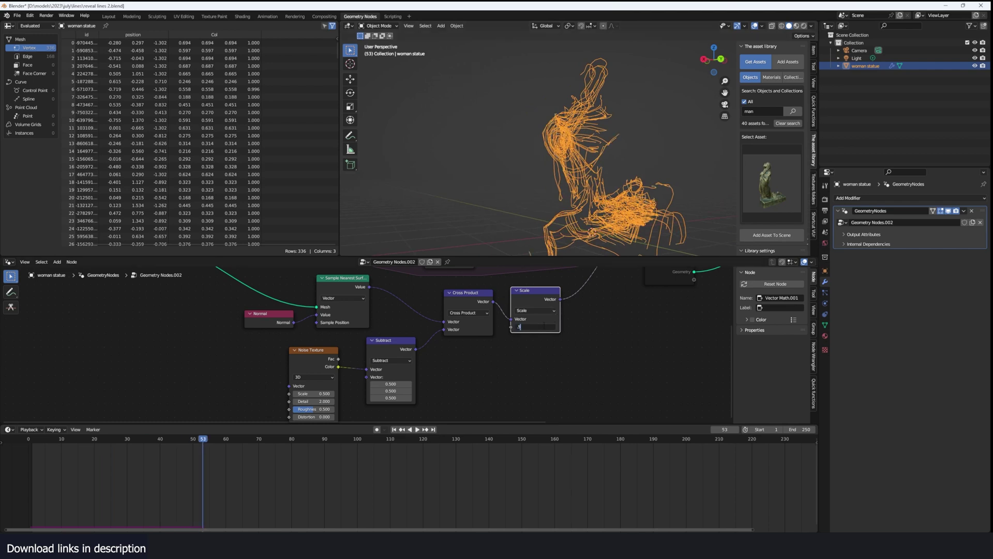
pyautogui.press('Return')
pyautogui.hotkey('shift', 'Left')
pyautogui.press('space')
pyautogui.moveTo(560, 130); pyautogui.dragTo(613, 136, button='middle')
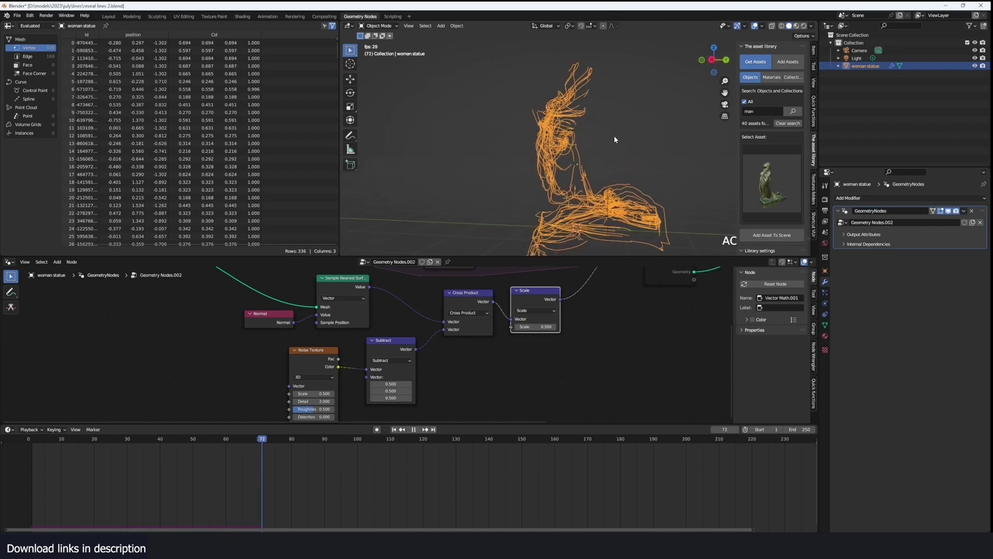
# Stop playback and delete the Noise Texture and Subtract nodes that feed the Cross Product.
pyautogui.press('space')
pyautogui.scroll(-1, 366, 345)
pyautogui.click(328, 355)
pyautogui.press('x')
pyautogui.scroll(3, 366, 347)
pyautogui.click(402, 346)
pyautogui.press('x')
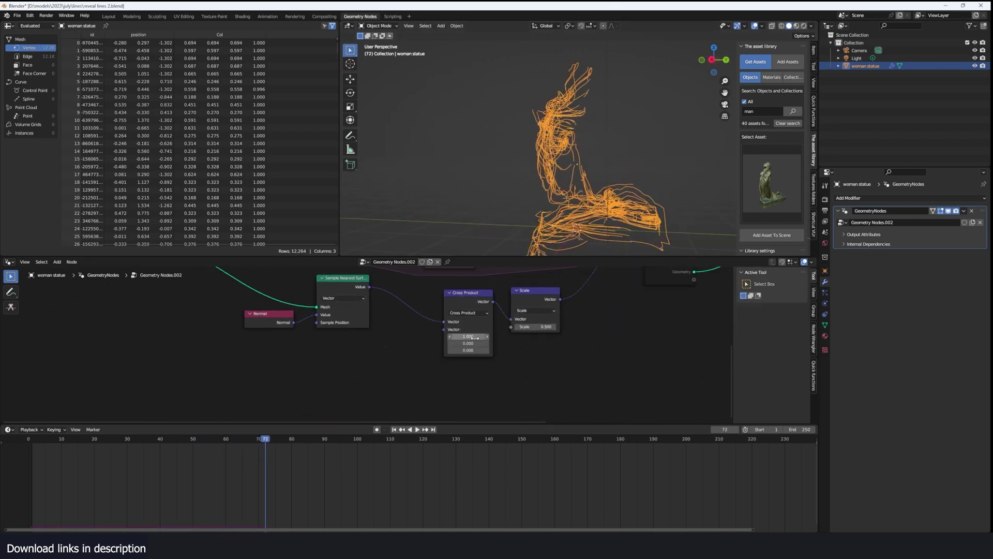
# Set the Cross Product's second vector to 0, 0, 1 and replay the simulation from the start.
pyautogui.click(467, 349)
pyautogui.write('1')
pyautogui.press('Tab')
pyautogui.write('0')
pyautogui.press('Return')
pyautogui.hotkey('shift', 'Left')
pyautogui.press('space')
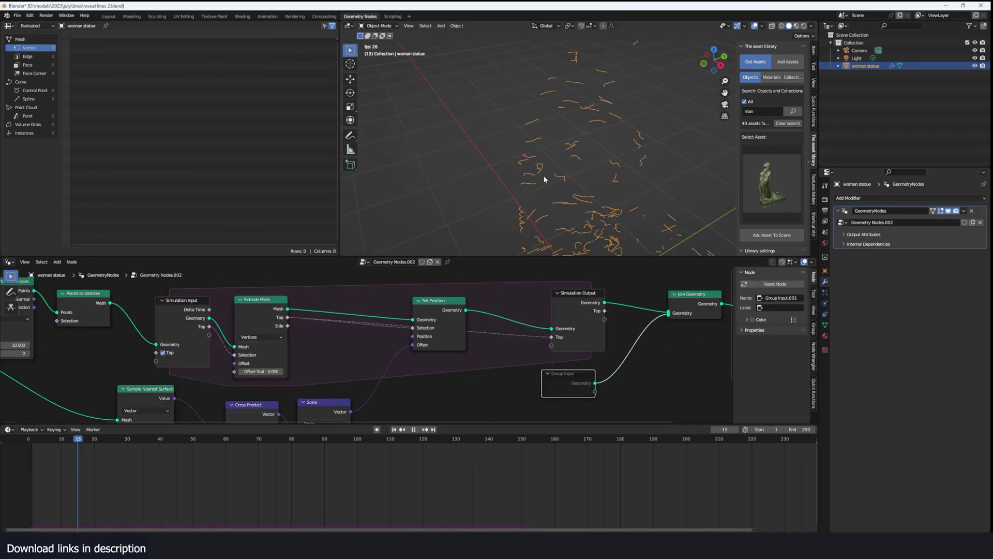
# Replay the simulation from its first frames and examine up close how the lines grow around the statue.
pyautogui.moveTo(544, 180); pyautogui.dragTo(616, 110, button='middle')
pyautogui.scroll(-3, 626, 165)
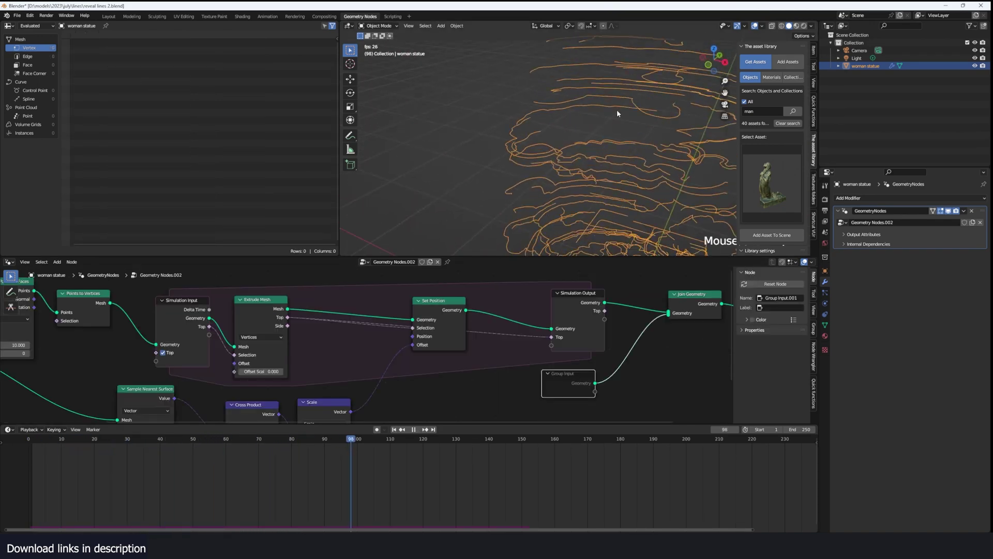
pyautogui.press('space')
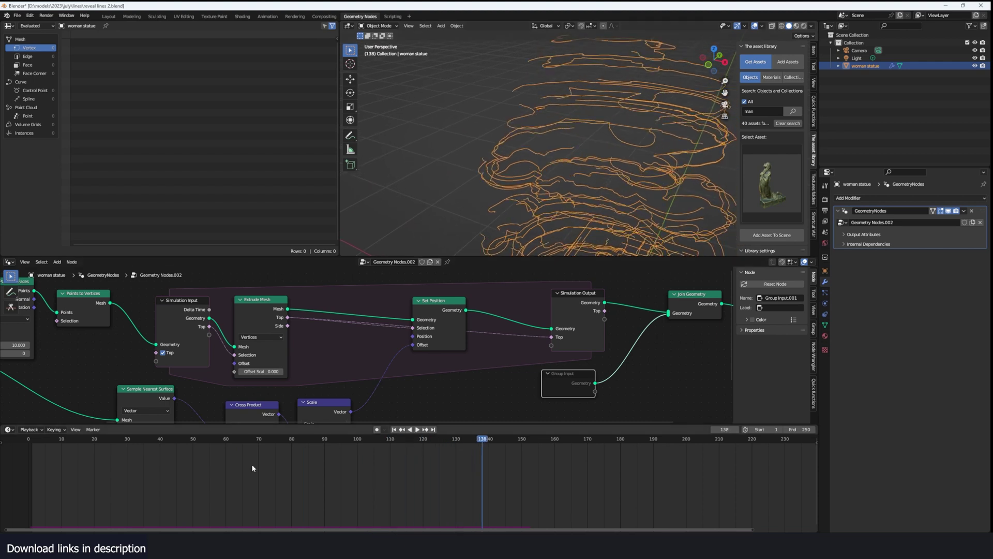
pyautogui.click(36, 482)
pyautogui.press('space')
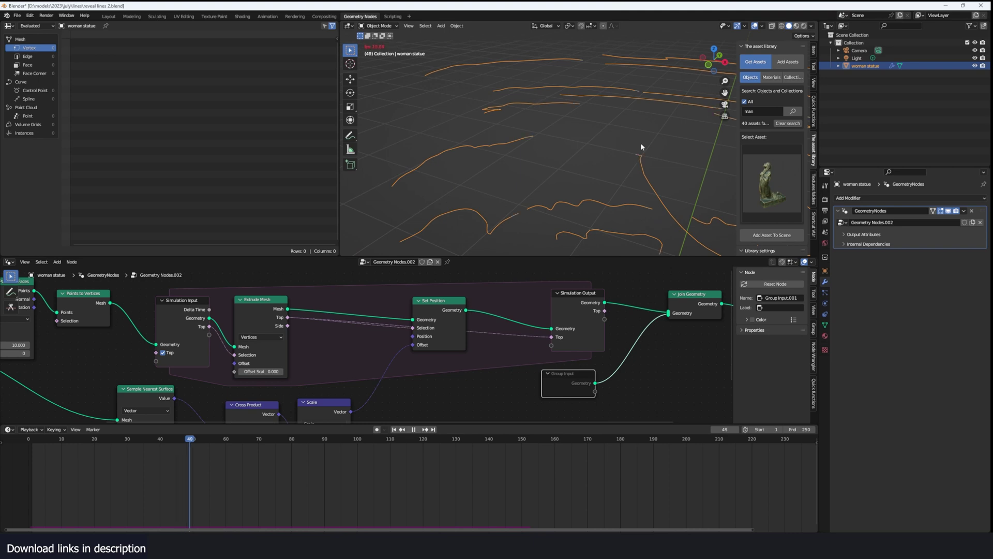
pyautogui.press('space')
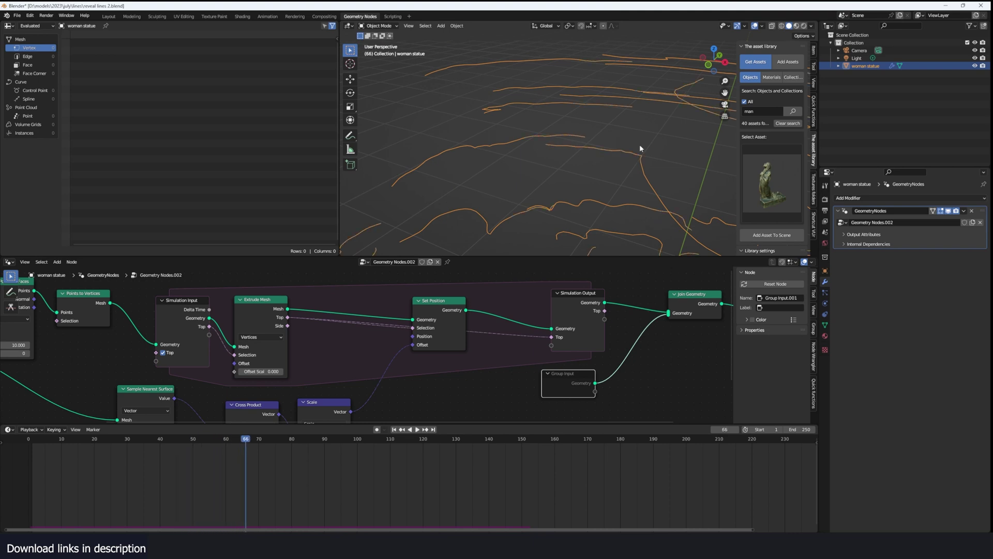
pyautogui.click(20, 483)
pyautogui.press('space')
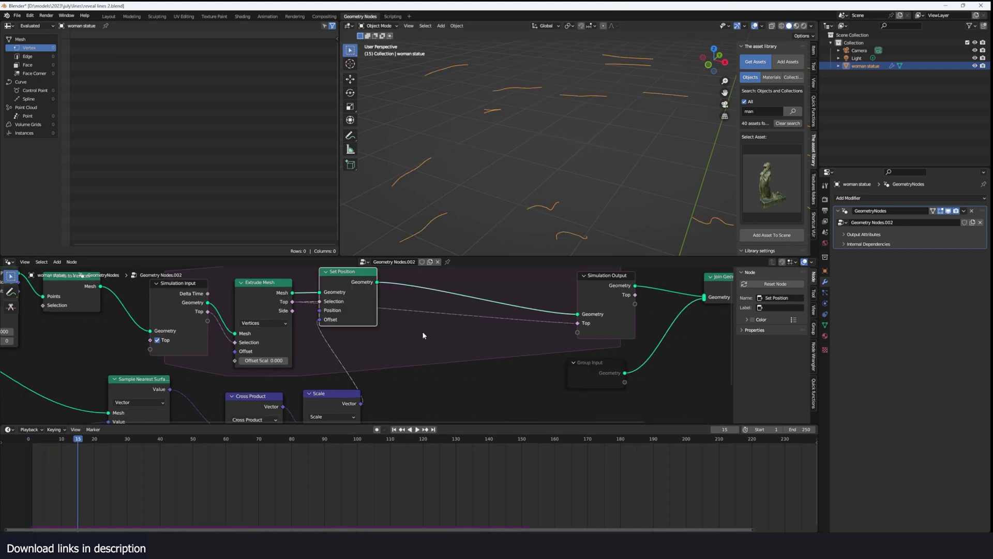
# Move the Simulation Output, Join Geometry, Group Input and Group Output nodes away from Set Position to make room for more nodes.
pyautogui.scroll(-3, 564, 126)
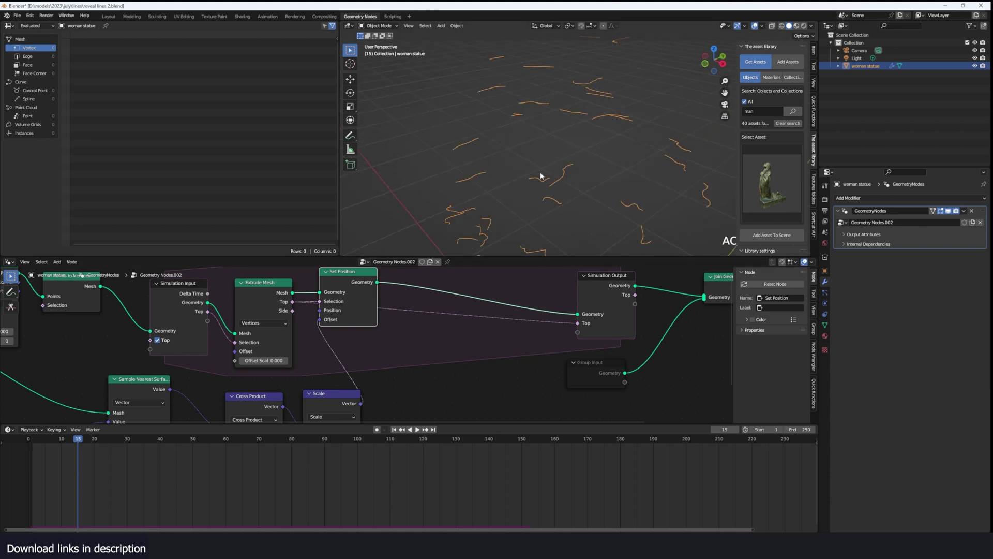
pyautogui.scroll(-3, 598, 313)
pyautogui.moveTo(642, 275); pyautogui.dragTo(455, 377)
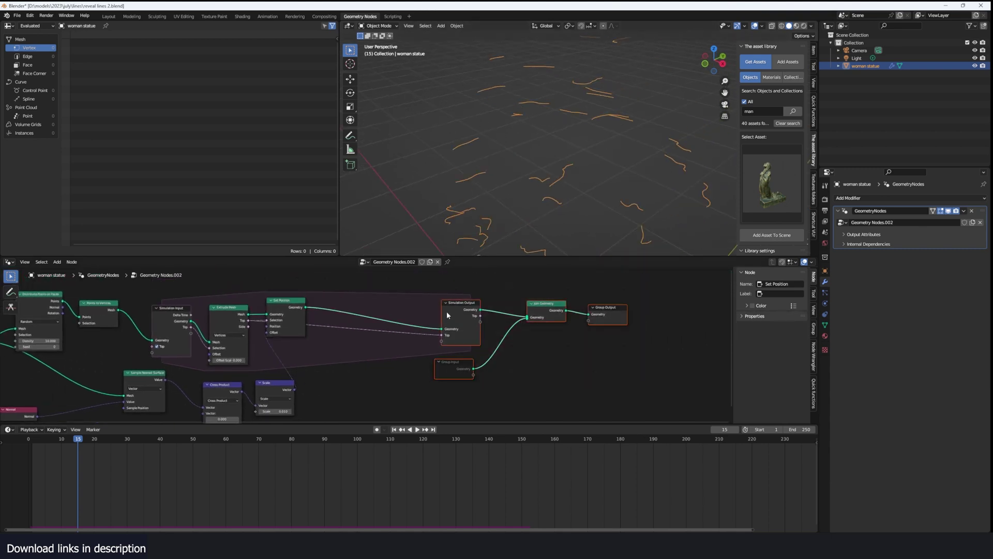
pyautogui.moveTo(446, 311); pyautogui.dragTo(557, 311)
pyautogui.scroll(2, 362, 315)
pyautogui.hotkey('shift', 'a')
pyautogui.click(371, 313)
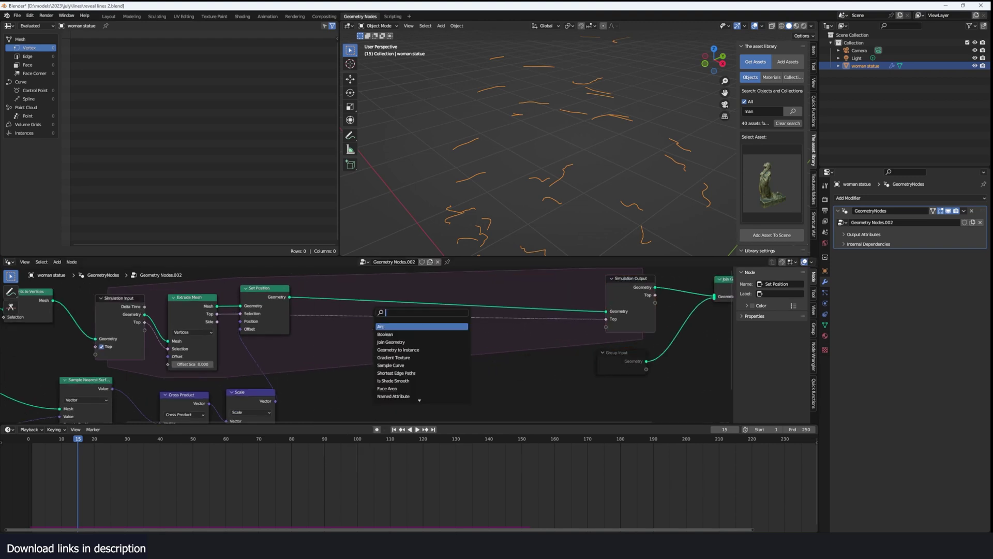
pyautogui.press('Escape')
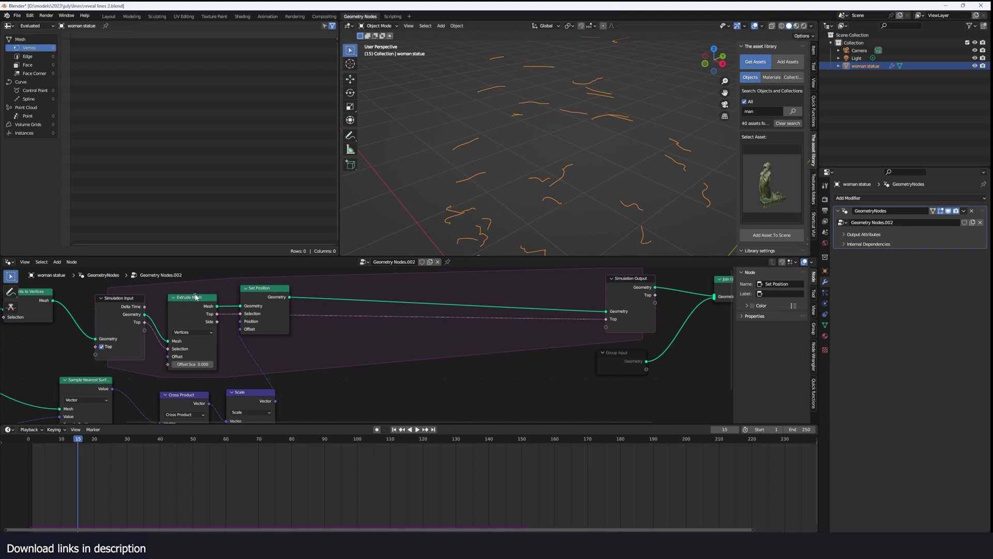
# Shift the Extrude Mesh node slightly up and insert a Mesh to Curve node after Set Position.
pyautogui.moveTo(195, 297); pyautogui.dragTo(196, 291)
pyautogui.press('t')
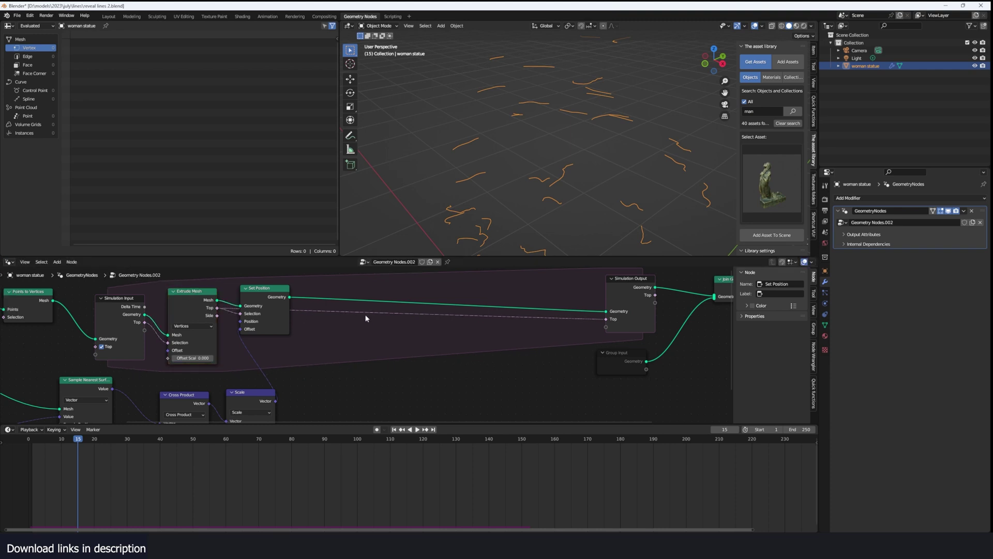
pyautogui.press('t')
pyautogui.hotkey('shift', 'a')
pyautogui.write('top')
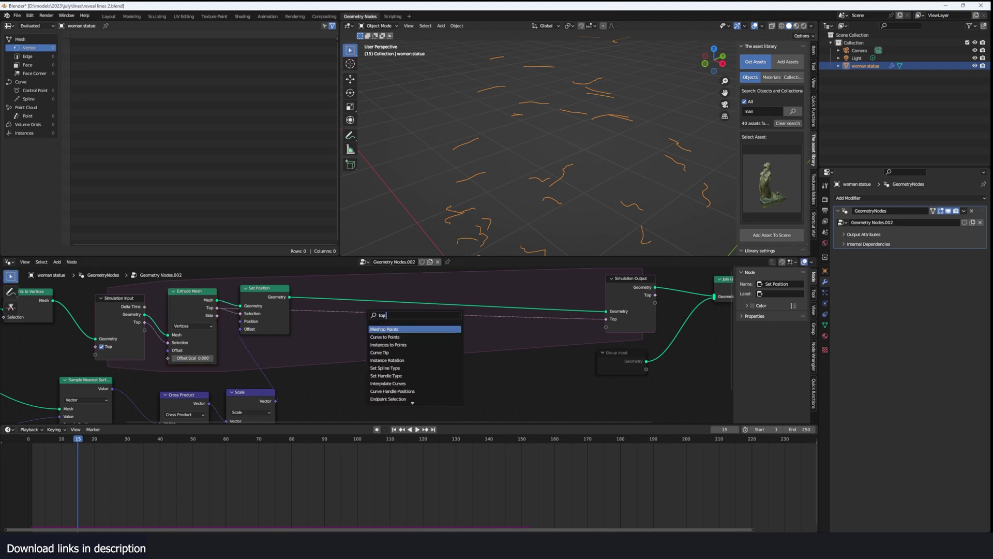
pyautogui.press('BackSpace')
pyautogui.write('cur')
pyautogui.click(385, 329)
pyautogui.click(314, 303)
# Insert a Trim Curve node between Mesh to Curve and Simulation Output.
pyautogui.scroll(1, 385, 299)
pyautogui.moveTo(385, 299); pyautogui.dragTo(385, 317, button='middle')
pyautogui.hotkey('shift', 'a')
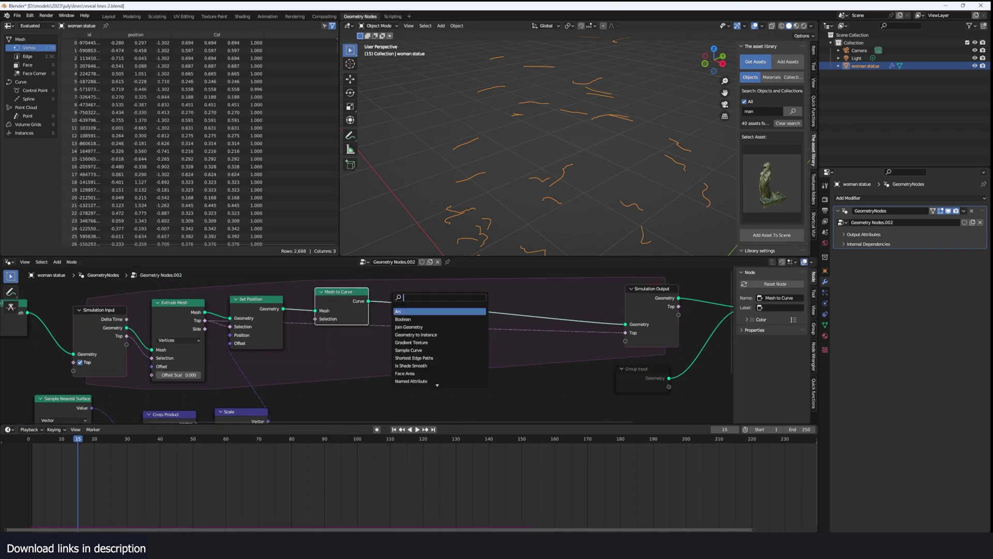
pyautogui.write('trim')
pyautogui.click(449, 311)
pyautogui.click(398, 291)
# Scrub back and forth through the simulation frames to check the trimmed curve output in the viewport.
pyautogui.keyDown('alt'); pyautogui.scroll(-7, 517, 202); pyautogui.keyUp('alt')
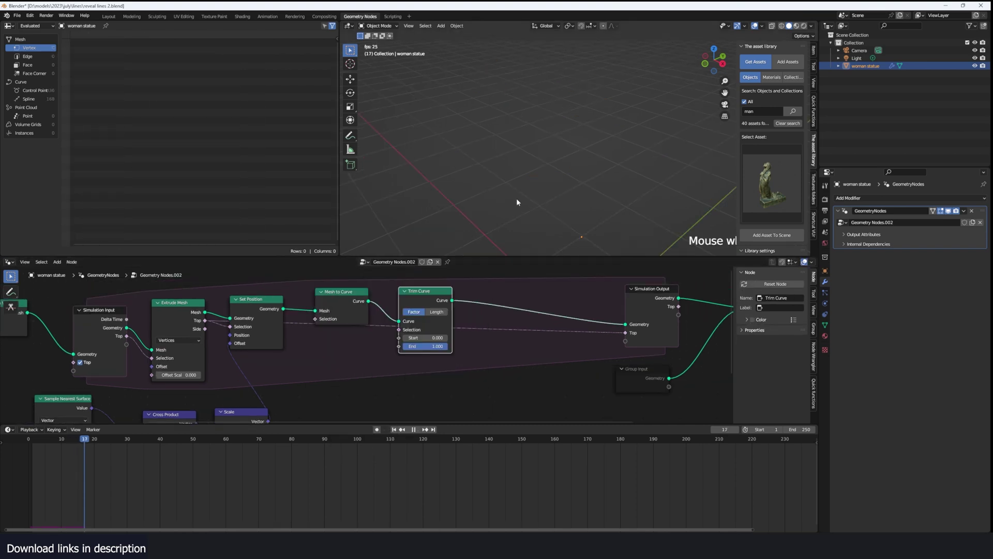
pyautogui.keyDown('alt'); pyautogui.scroll(17, 533, 232); pyautogui.keyUp('alt')
pyautogui.keyDown('alt'); pyautogui.scroll(-9, 549, 262); pyautogui.keyUp('alt')
pyautogui.keyDown('alt'); pyautogui.scroll(9, 524, 268); pyautogui.keyUp('alt')
pyautogui.keyDown('alt'); pyautogui.scroll(-4, 544, 223); pyautogui.keyUp('alt')
pyautogui.keyDown('alt'); pyautogui.scroll(4, 562, 184); pyautogui.keyUp('alt')
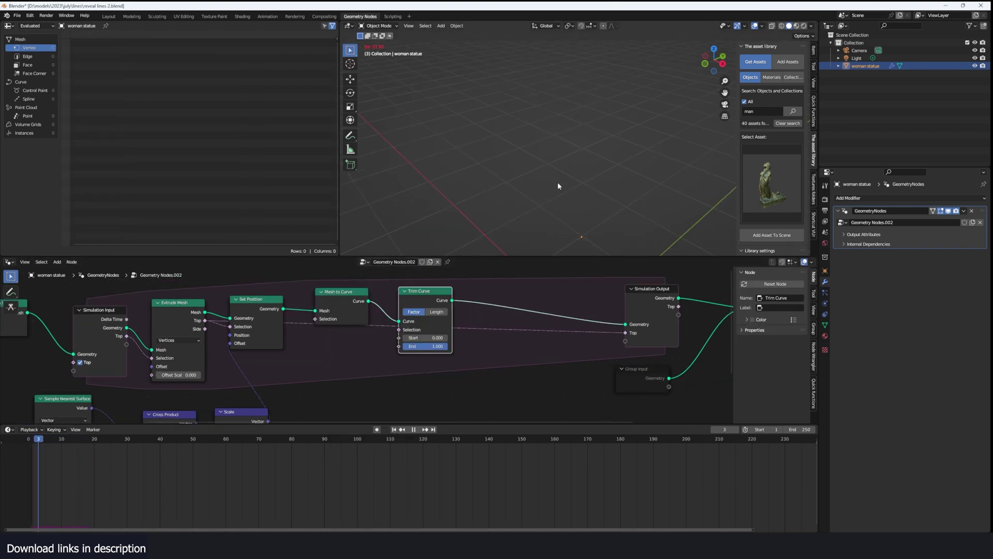
pyautogui.scroll(-3, 306, 351)
pyautogui.scroll(-1, 319, 350)
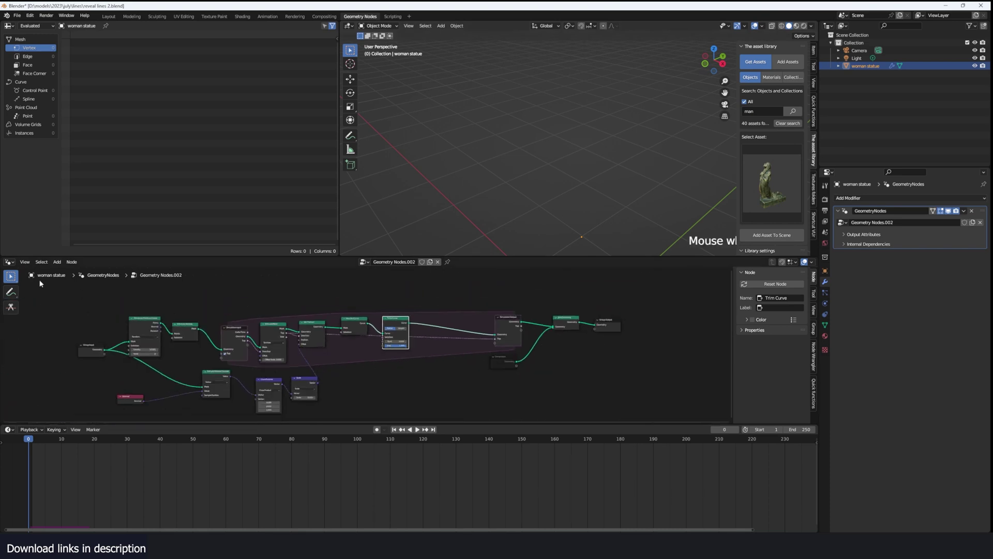
# Annotate the node tree with arrows tracing the loop between the Simulation Input and Simulation Output nodes.
pyautogui.click(12, 293)
pyautogui.moveTo(263, 387)
pyautogui.mouseDown()
pyautogui.moveTo(466, 394)
pyautogui.moveTo(485, 382)
pyautogui.mouseUp()
pyautogui.moveTo(446, 379)
pyautogui.mouseDown()
pyautogui.moveTo(479, 377)
pyautogui.moveTo(489, 399)
pyautogui.mouseUp()
pyautogui.moveTo(497, 309)
pyautogui.mouseDown()
pyautogui.moveTo(267, 292)
pyautogui.moveTo(297, 315)
pyautogui.mouseUp()
pyautogui.scroll(3, 369, 343)
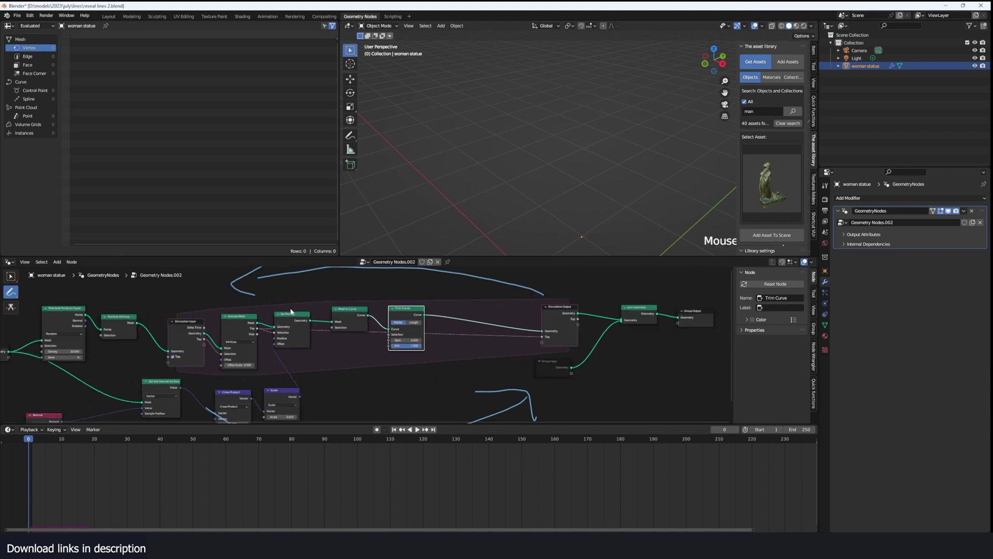
# Examine the node chain from Points to Vertices through the simulation zone to the Simulation Output.
pyautogui.moveTo(379, 340); pyautogui.dragTo(375, 346, button='middle')
pyautogui.scroll(1, 374, 346)
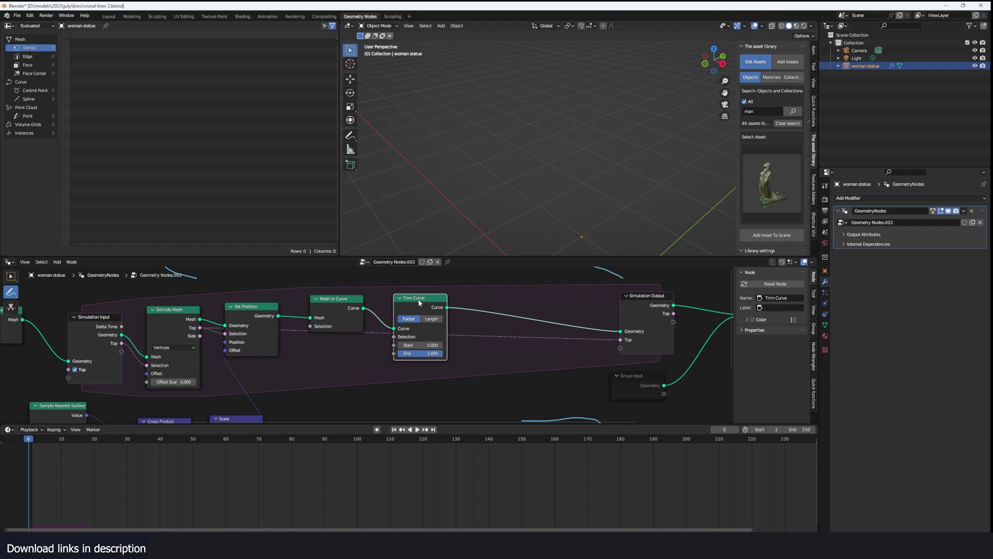
pyautogui.scroll(-1, 515, 329)
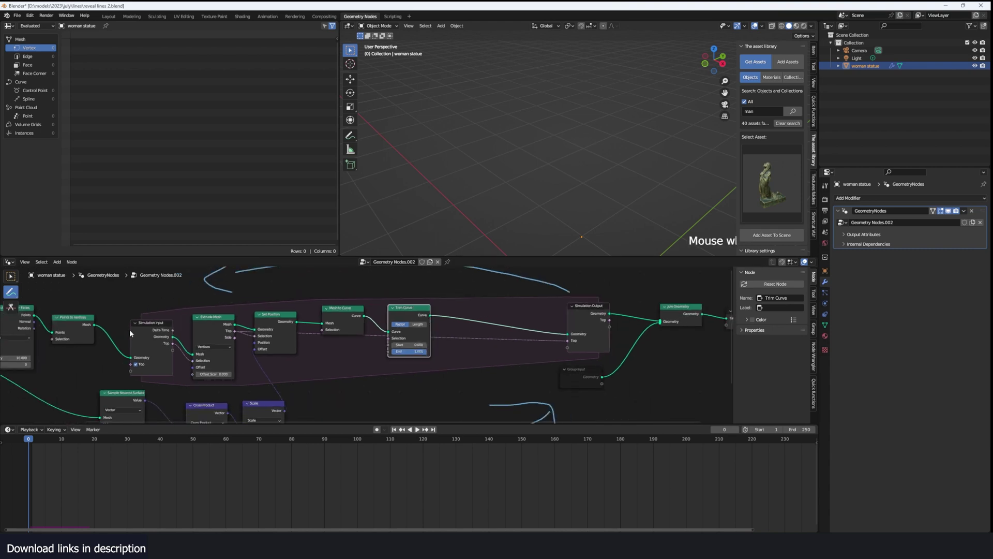
pyautogui.moveTo(129, 331); pyautogui.dragTo(178, 327, button='middle')
pyautogui.scroll(5, 158, 321)
pyautogui.moveTo(514, 313); pyautogui.dragTo(436, 324, button='middle')
pyautogui.scroll(-4, 433, 331)
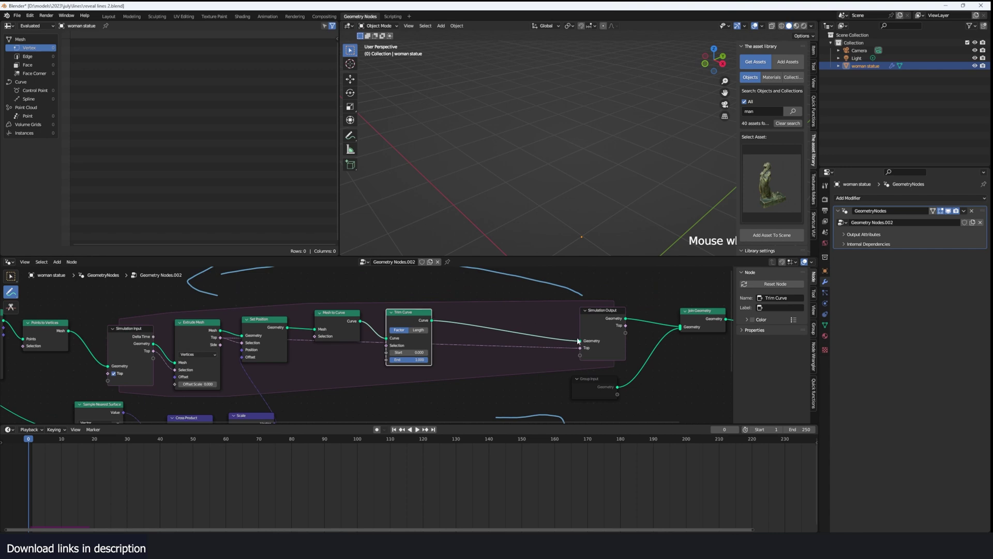
pyautogui.scroll(1, 225, 306)
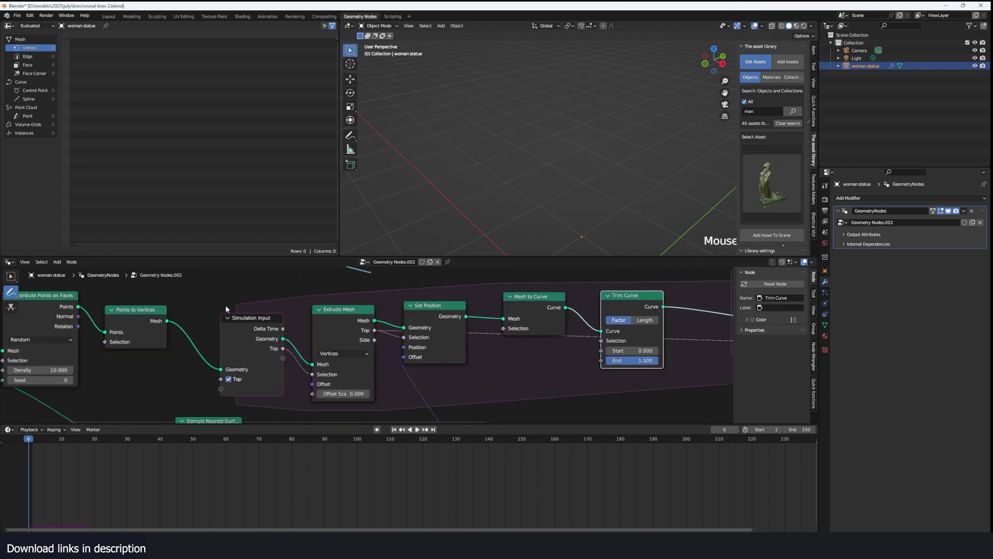
# Draw an annotation arrow pointing to the Simulation Input's incoming Geometry link.
pyautogui.keyDown('ctrl'); pyautogui.moveTo(203, 302); pyautogui.dragTo(197, 345, button='right'); pyautogui.keyUp('ctrl')
pyautogui.moveTo(204, 358); pyautogui.dragTo(203, 336)
pyautogui.scroll(1, 239, 368)
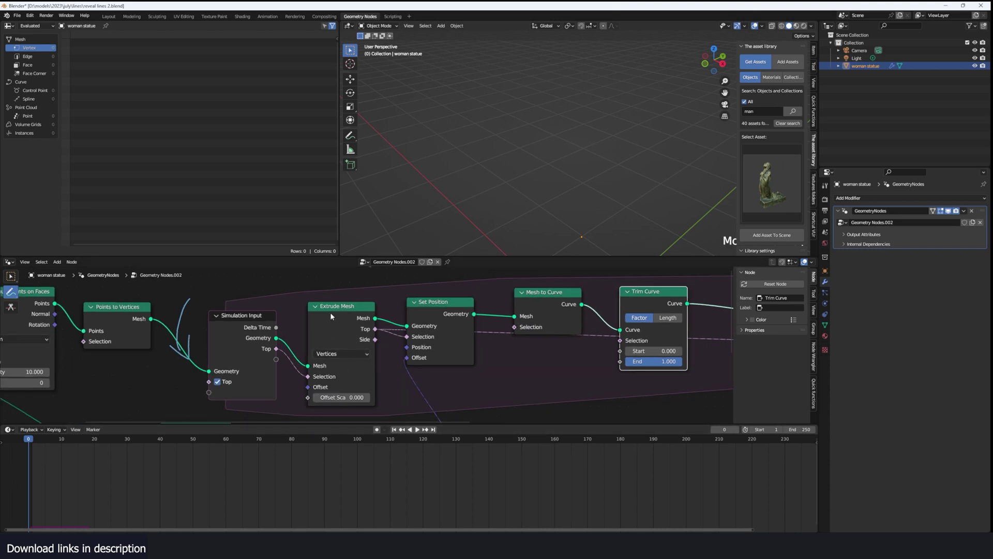
pyautogui.scroll(-2, 362, 355)
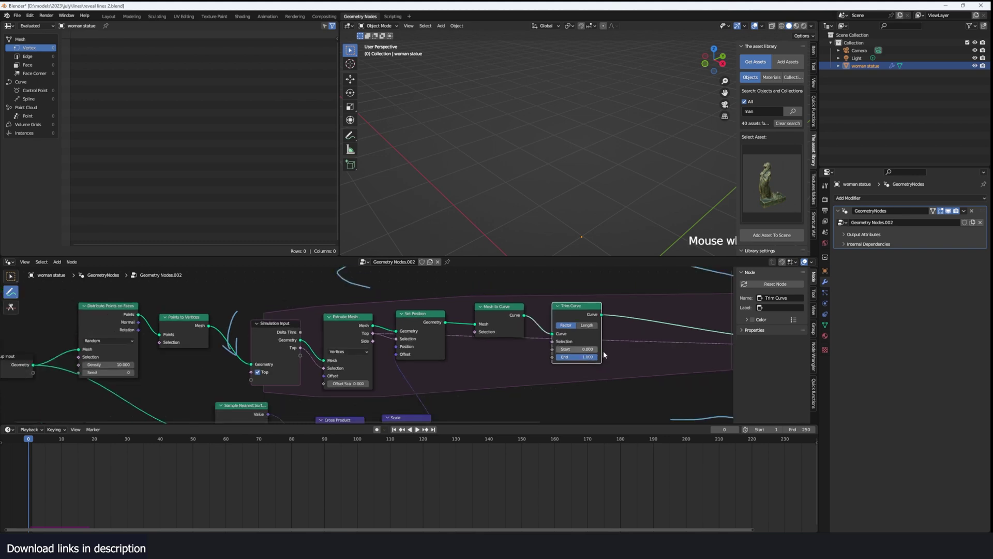
# Play the simulation briefly and return to frame 1 to examine the output against the node chain.
pyautogui.press('space')
pyautogui.press('space')
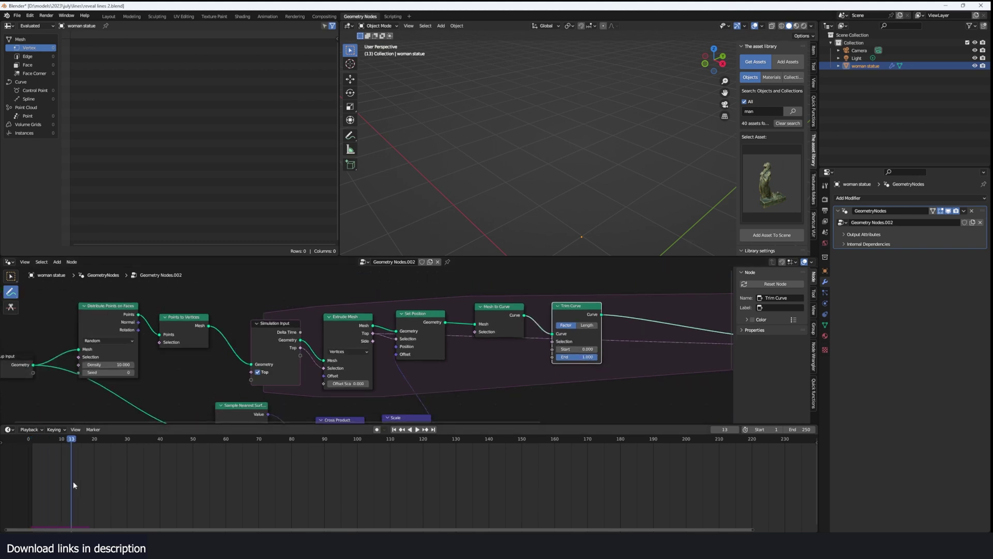
pyautogui.keyDown('shift'); pyautogui.moveTo(39, 476); pyautogui.dragTo(32, 474, button='right'); pyautogui.keyUp('shift')
pyautogui.press('space')
pyautogui.scroll(2, 408, 327)
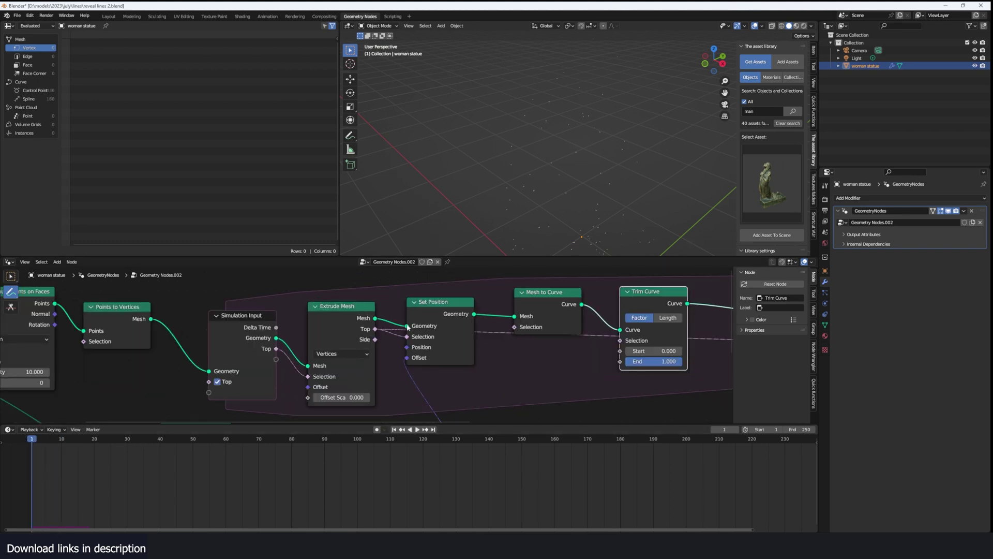
pyautogui.scroll(-1, 220, 335)
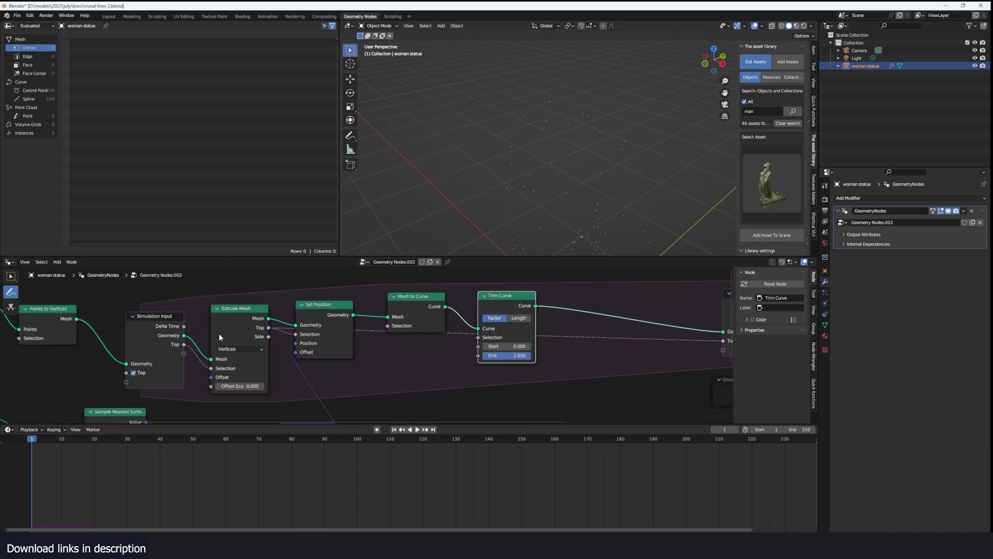
# Insert a Curve to Mesh node between Trim Curve and Simulation Output.
pyautogui.keyDown('ctrl'); pyautogui.click(237, 312); pyautogui.keyUp('ctrl')
pyautogui.scroll(-1, 538, 303)
pyautogui.hotkey('shift', 'a')
pyautogui.click(549, 308)
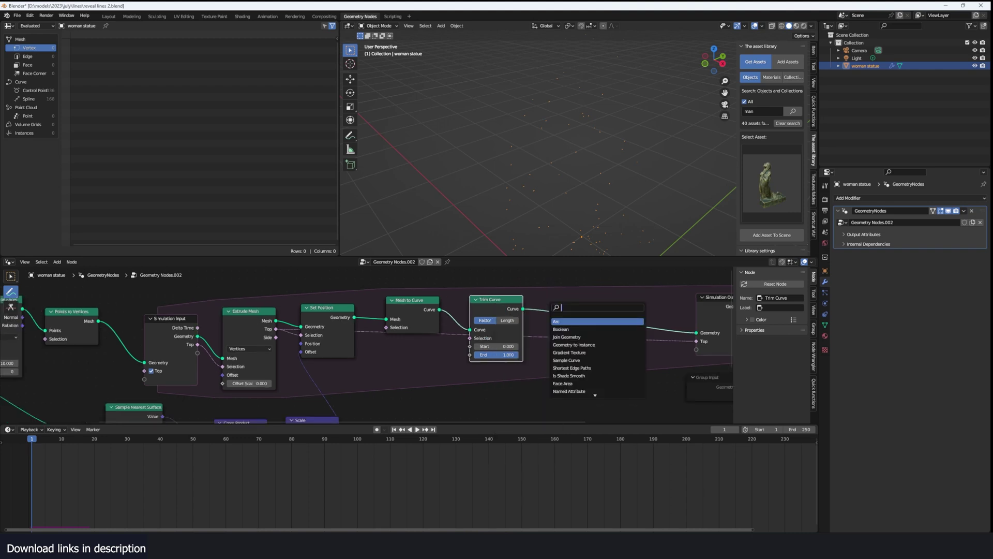
pyautogui.write('to mes')
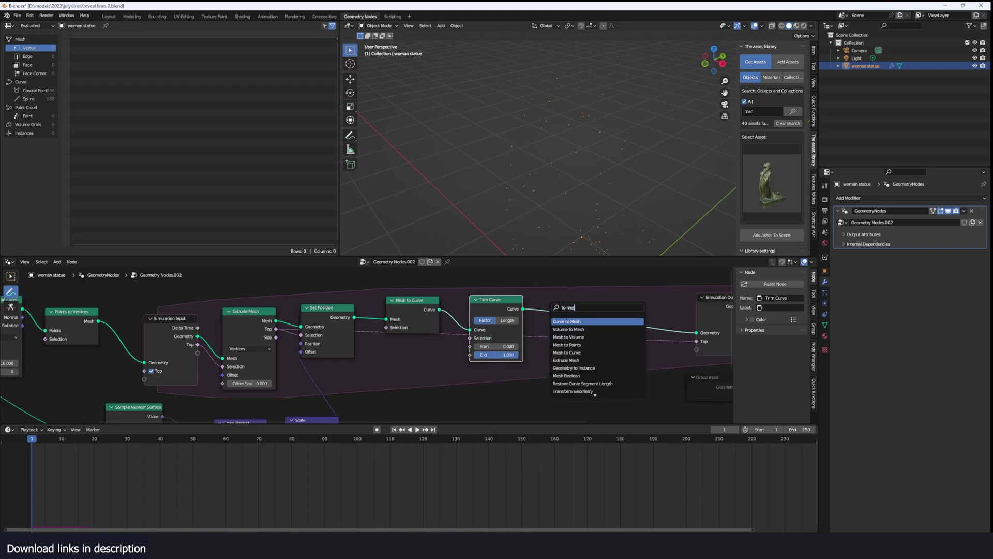
pyautogui.press('Return')
# Play the simulation, inspect the grown lines up close, and replay it from the start.
pyautogui.press('space')
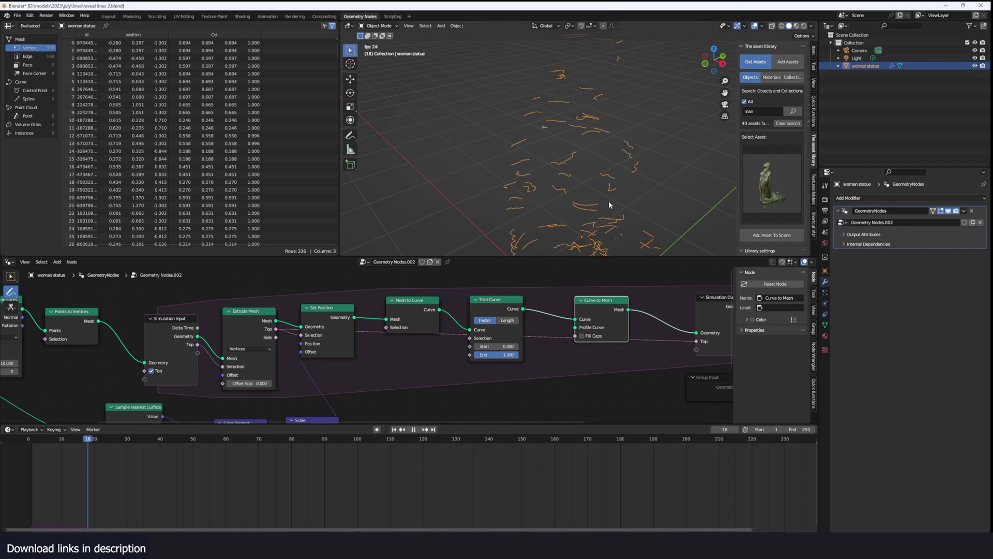
pyautogui.press('space')
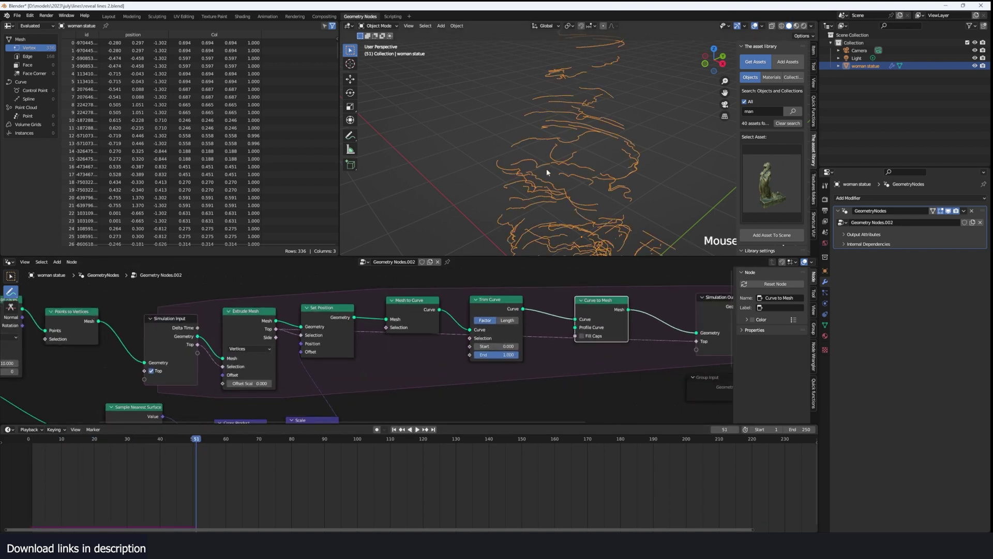
pyautogui.scroll(3, 507, 167)
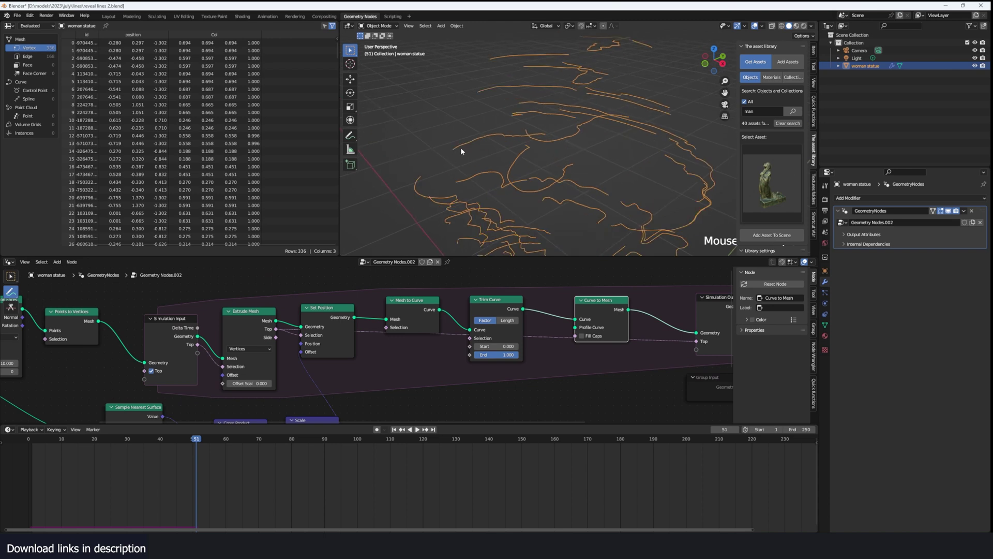
pyautogui.hotkey('shift', 'Left')
pyautogui.press('space')
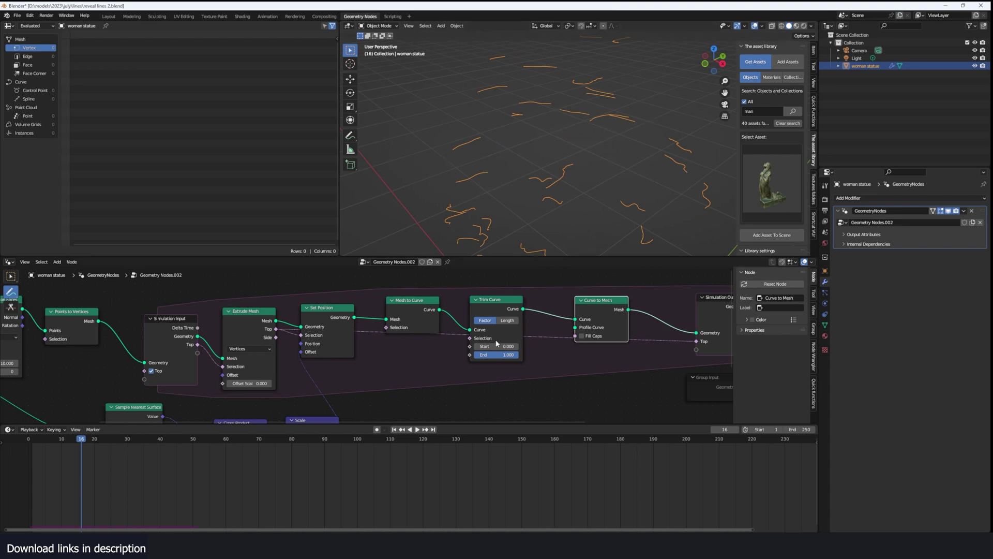
# Raise Trim Curve's Start factor to 0.033 and replay the simulation from the beginning.
pyautogui.scroll(2, 496, 343)
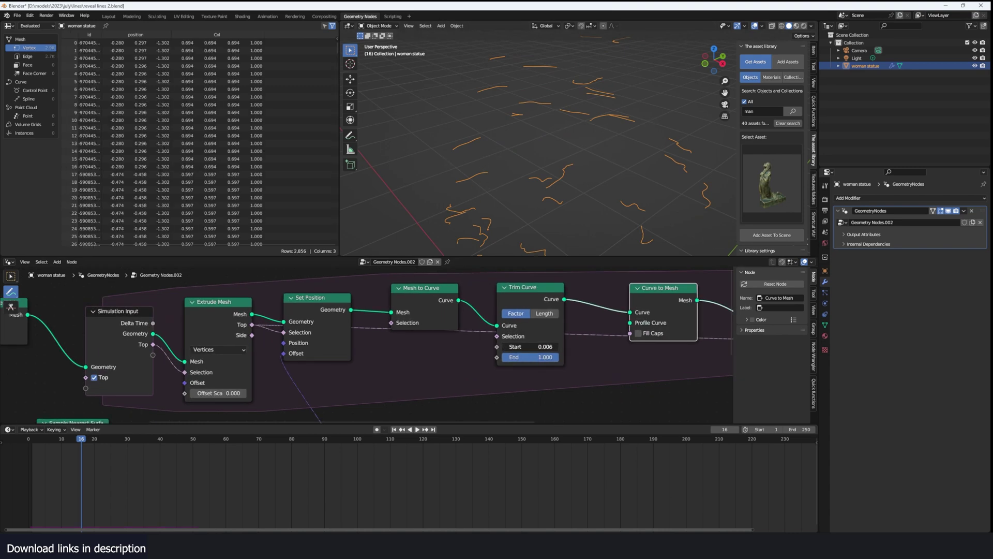
pyautogui.hotkey('shift', 'Left')
pyautogui.press('space')
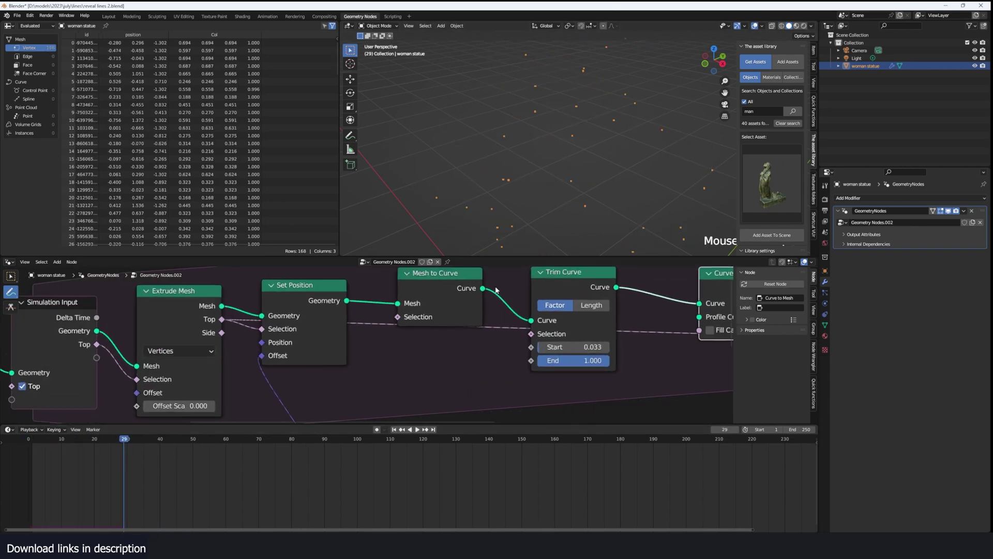
pyautogui.scroll(-5, 343, 352)
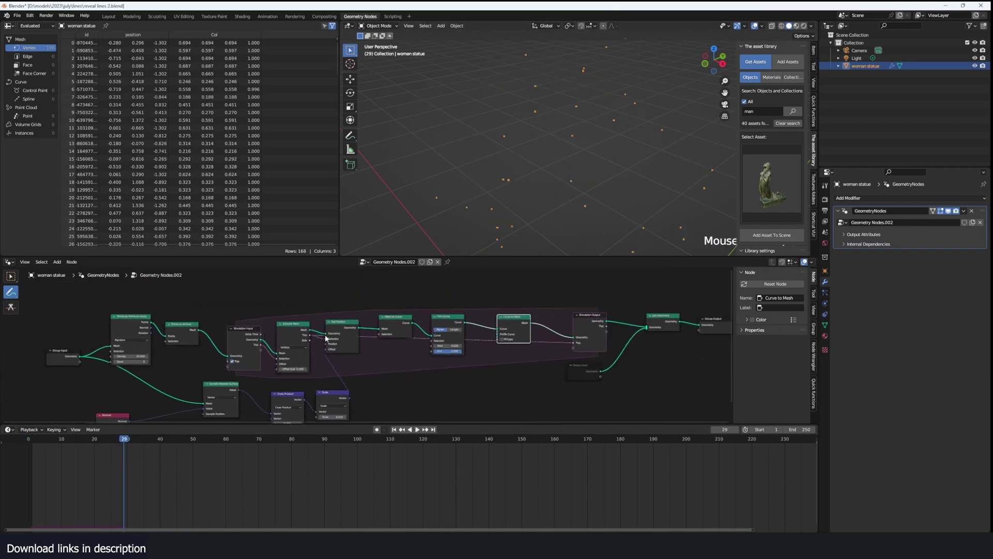
pyautogui.scroll(3, 476, 340)
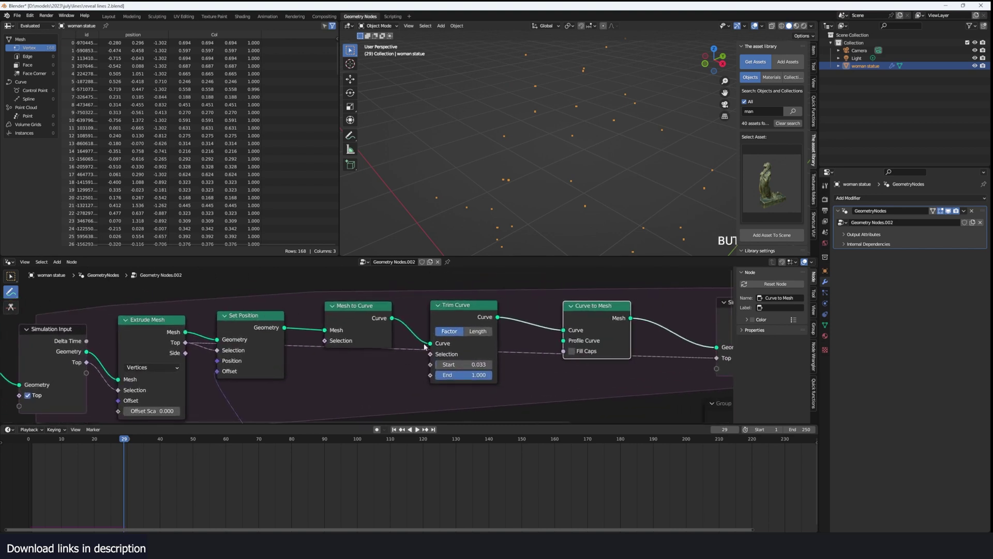
# Raise Trim Curve's Start factor to 1.000, lower it to 0.092, and replay the simulation from the beginning.
pyautogui.moveTo(440, 365); pyautogui.dragTo(492, 366)
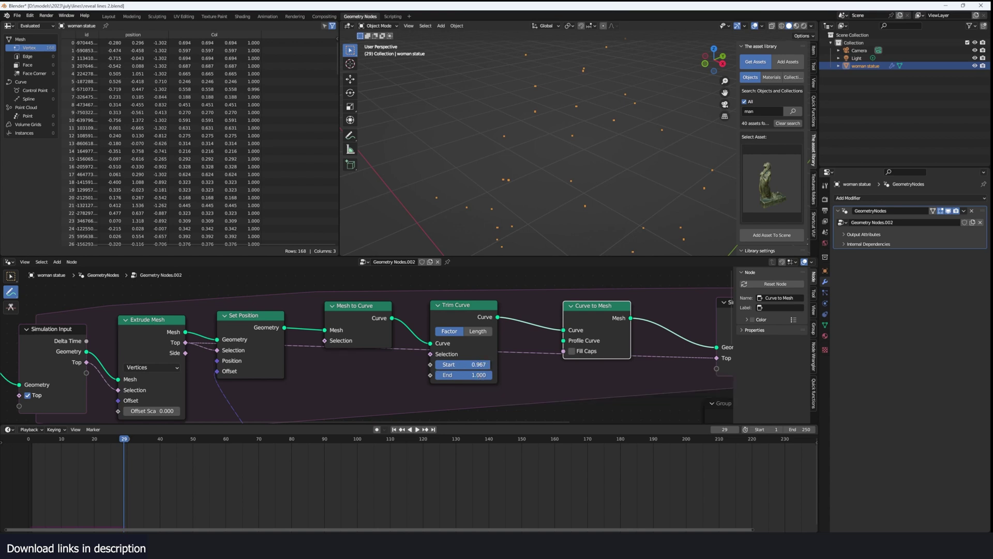
pyautogui.scroll(-2, 466, 346)
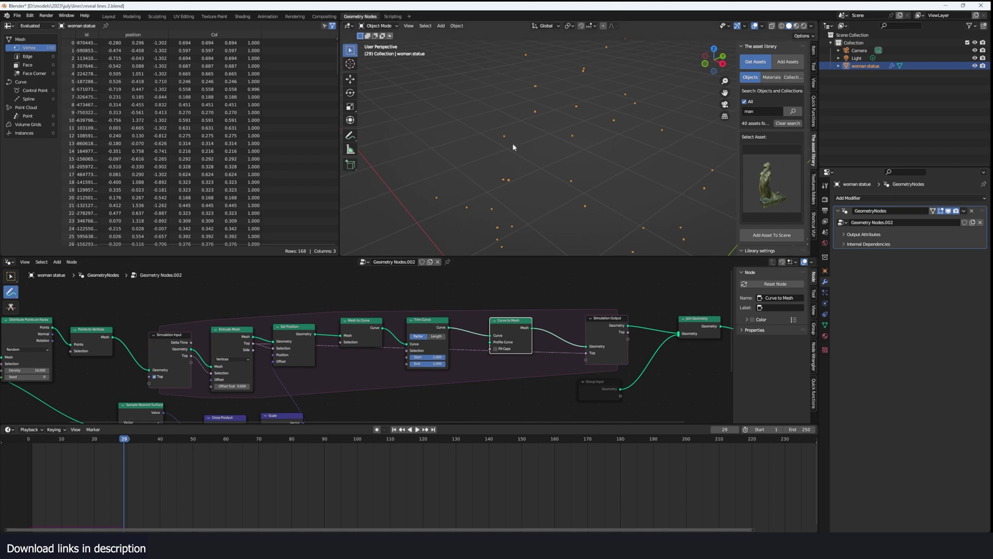
pyautogui.scroll(2, 446, 373)
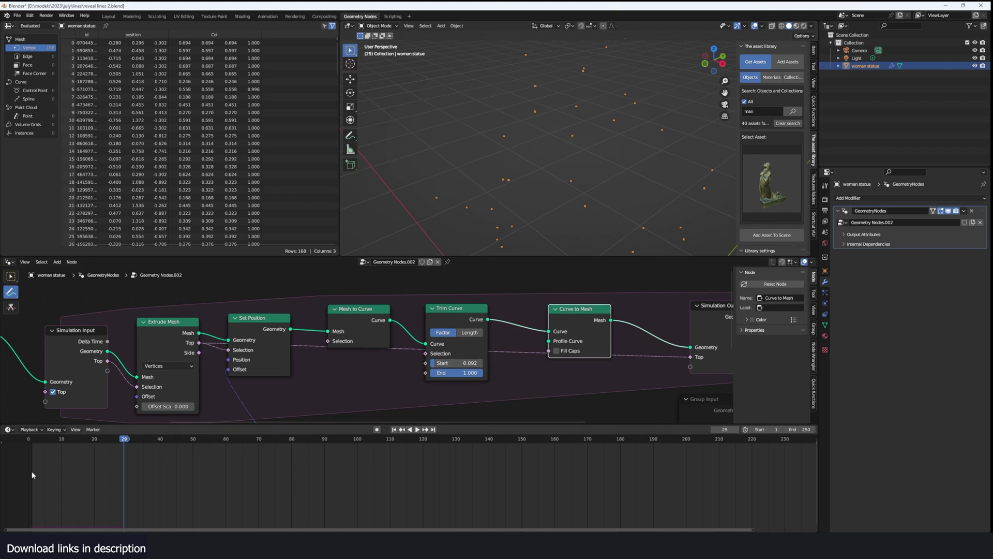
pyautogui.click(28, 439)
pyautogui.press('space')
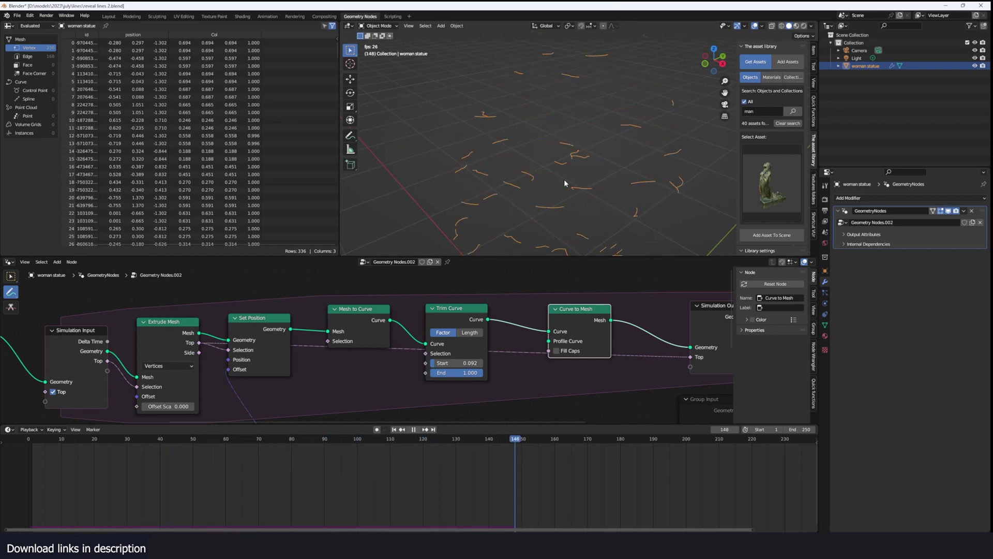
pyautogui.press('space')
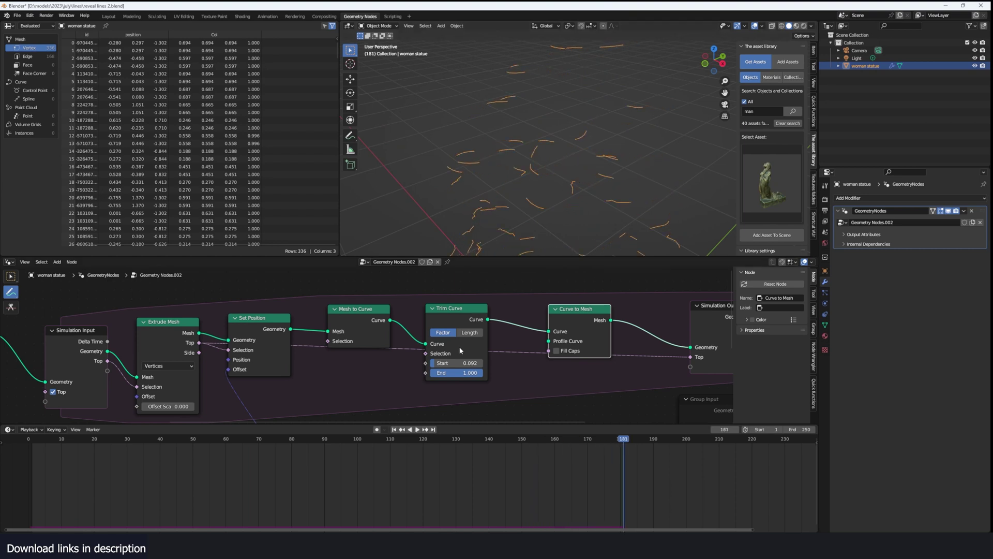
# Set Trim Curve's Start factor to 1.000 and replay the simulation from the beginning.
pyautogui.moveTo(467, 356); pyautogui.dragTo(495, 356)
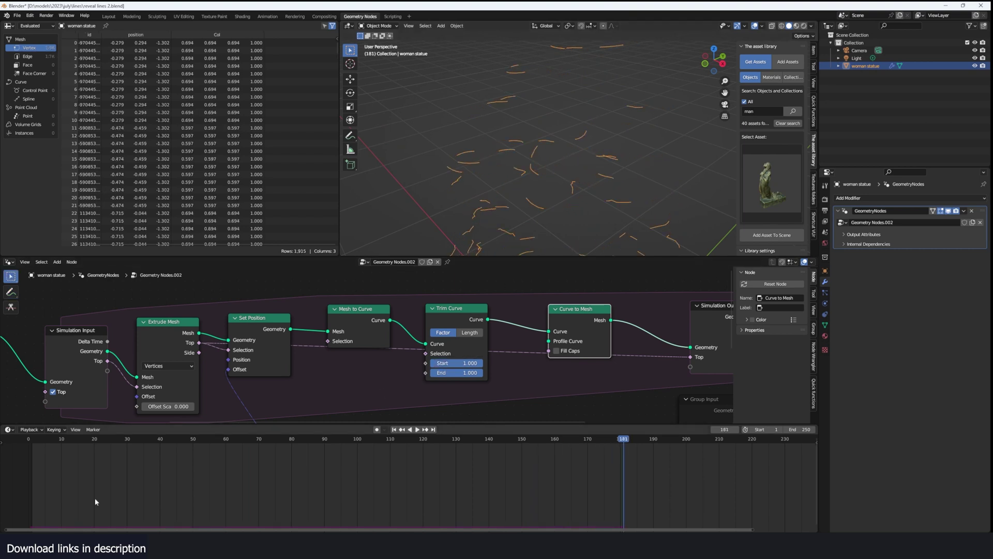
pyautogui.hotkey('shift', 'Left')
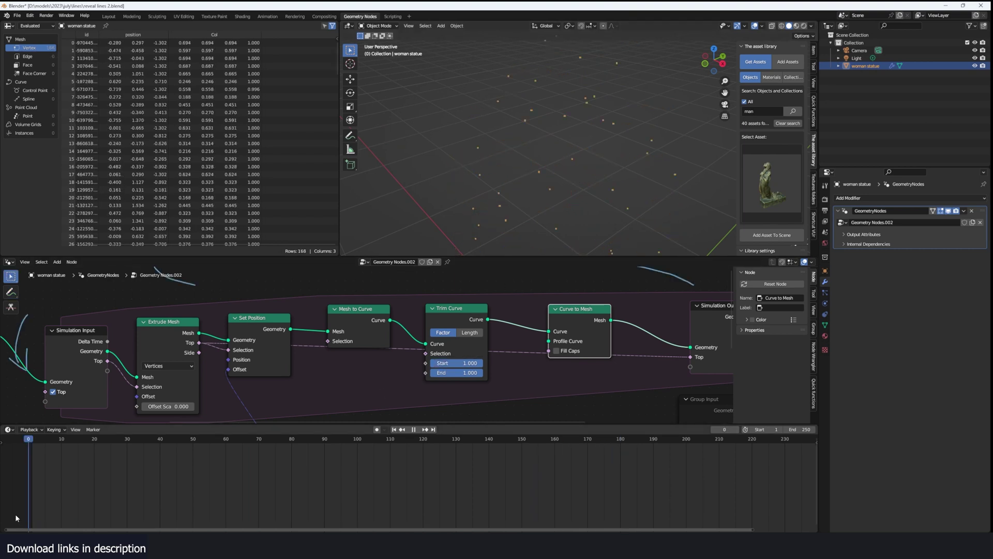
pyautogui.press('space')
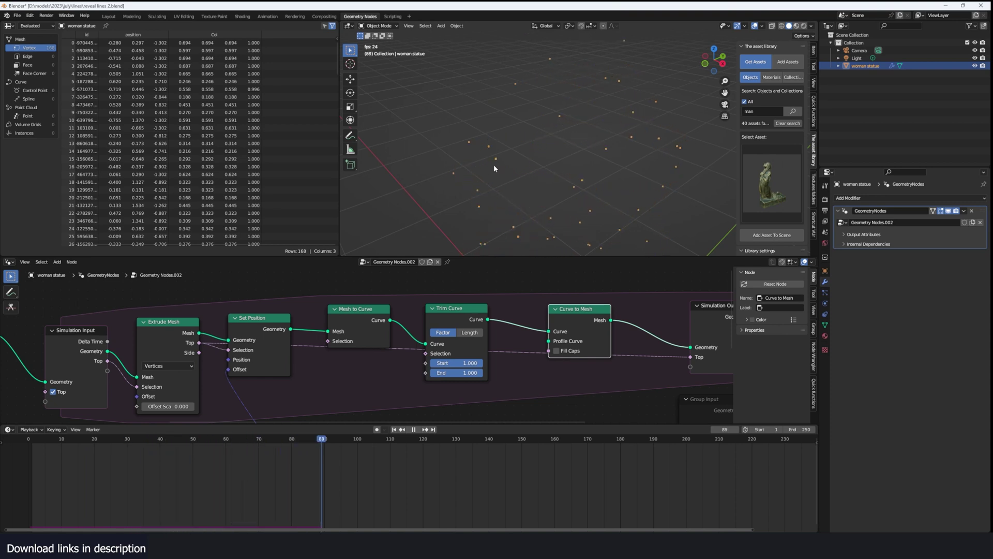
pyautogui.press('space')
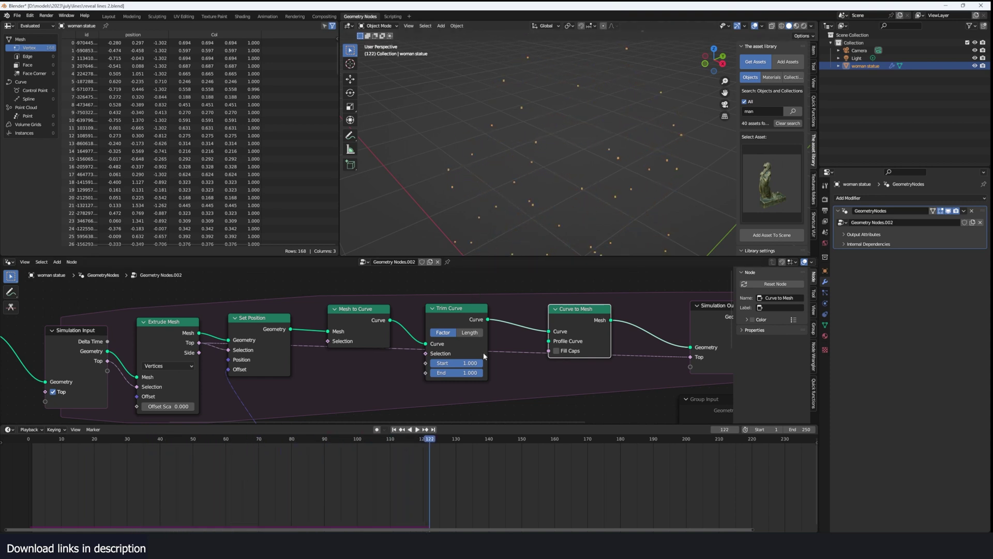
# Replay the simulation from the beginning with Trim Curve's Start factor at 0.117 and again at 0.042.
pyautogui.hotkey('shift', 'Left')
pyautogui.press('space')
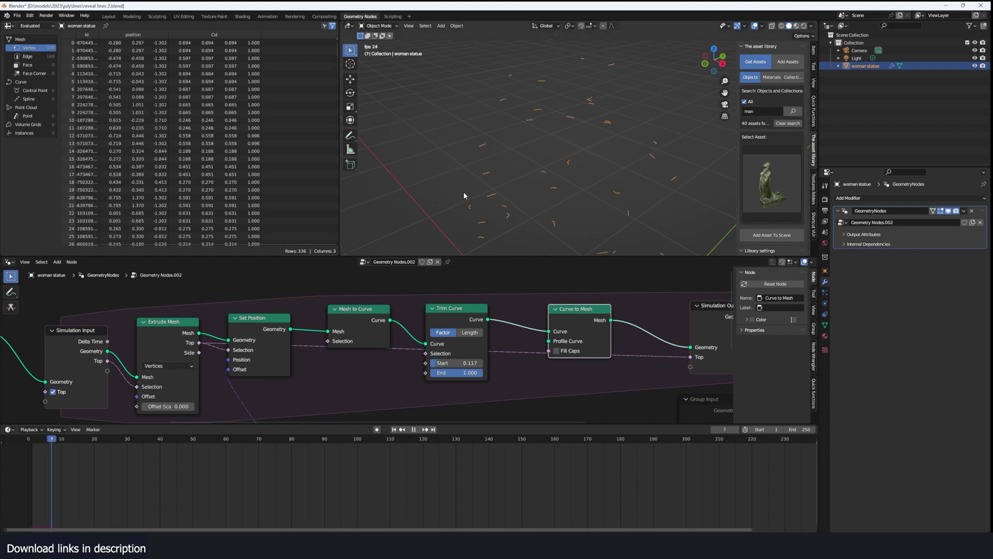
pyautogui.moveTo(437, 362); pyautogui.dragTo(432, 363)
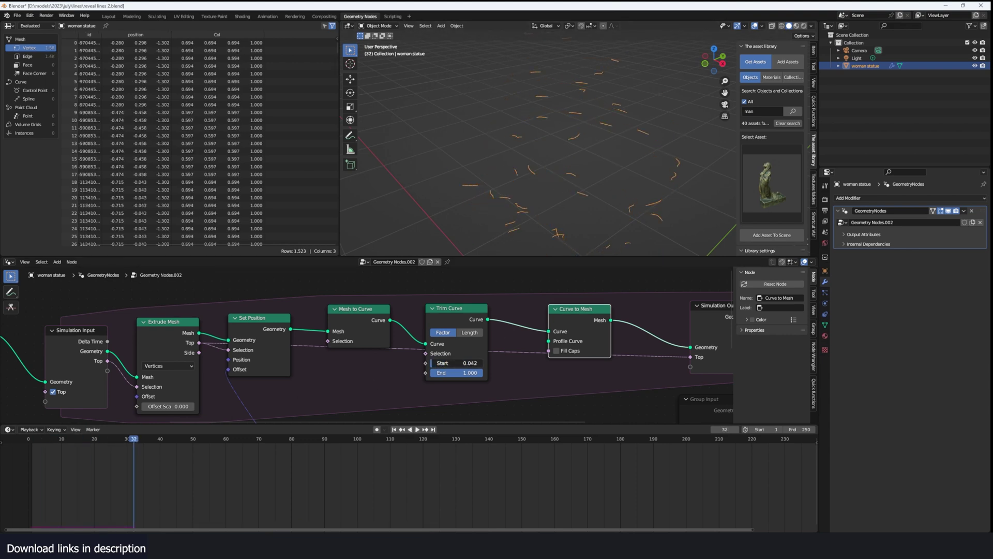
pyautogui.hotkey('shift', 'Left')
pyautogui.press('space')
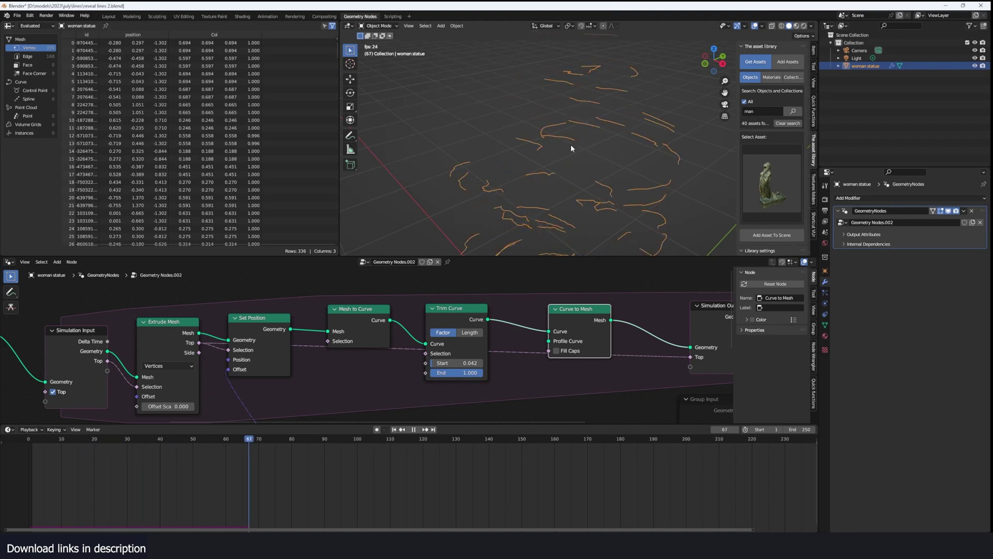
pyautogui.press('space')
# Reset Trim Curve's Start factor to 0.000 and replay the simulation from frame 1.
pyautogui.moveTo(463, 367); pyautogui.dragTo(431, 366)
pyautogui.moveTo(62, 439); pyautogui.dragTo(32, 461)
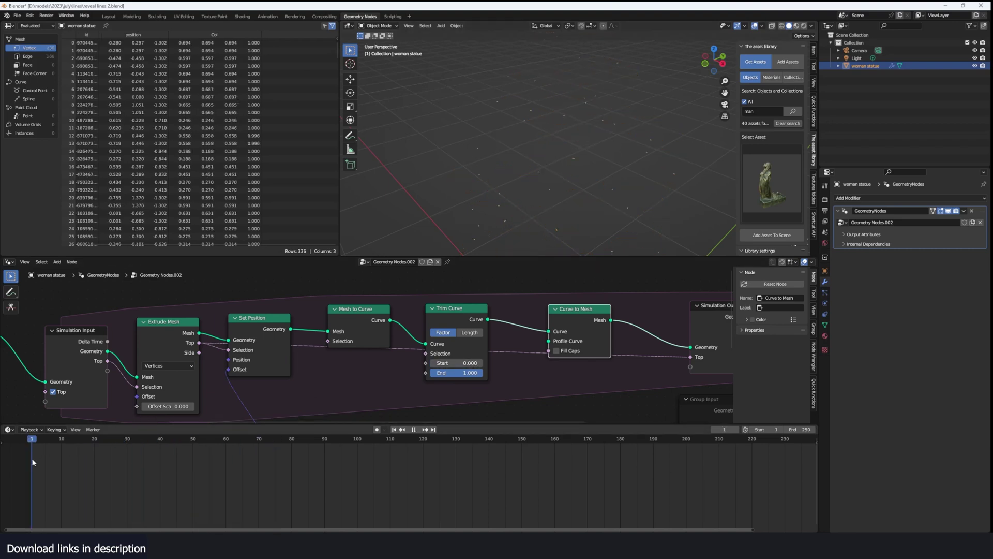
pyautogui.press('space')
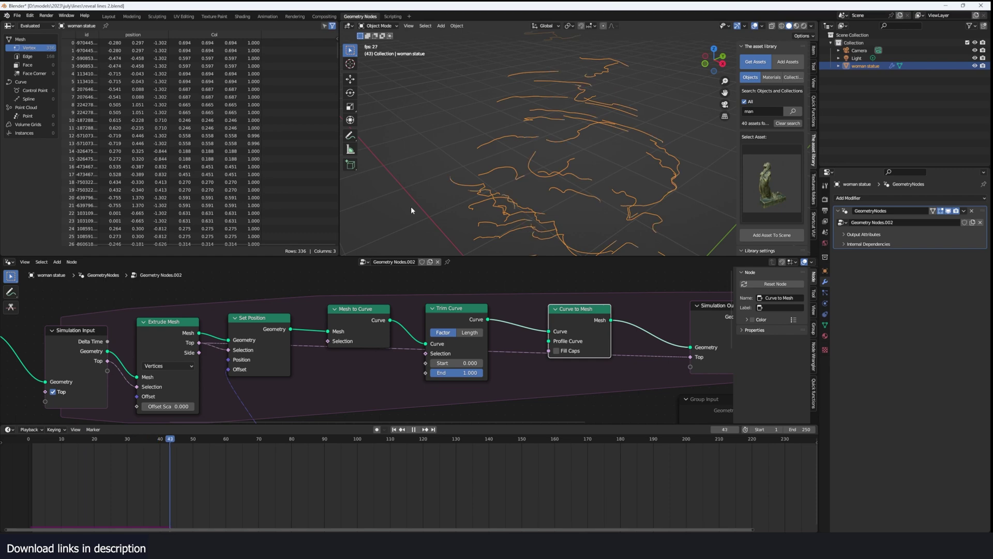
pyautogui.press('space')
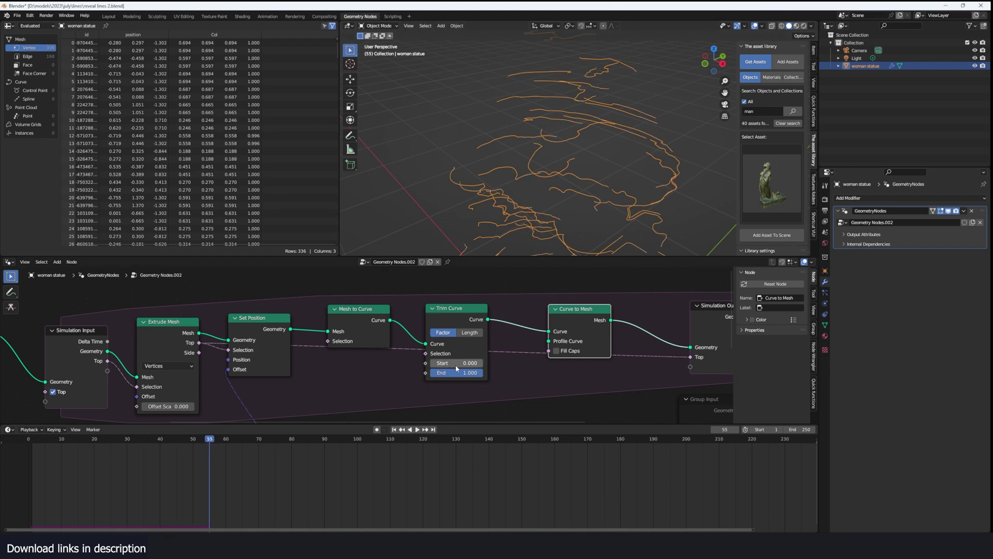
# Raise Trim Curve's Start factor slightly to 0.006 and examine the dense lines on the statue up close.
pyautogui.moveTo(456, 365); pyautogui.dragTo(463, 364)
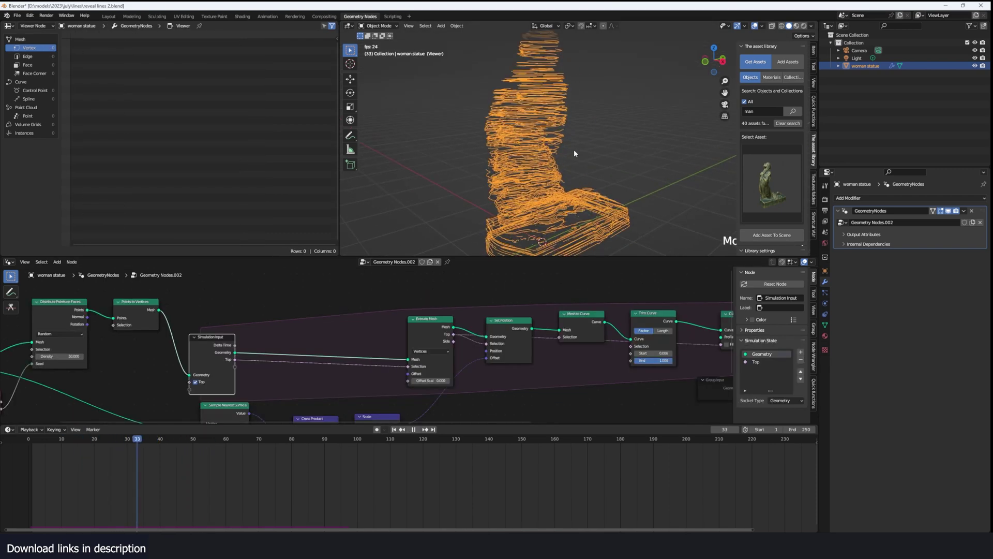
pyautogui.scroll(2, 546, 164)
pyautogui.moveTo(577, 166)
pyautogui.mouseDown(button='middle')
pyautogui.moveTo(545, 164)
pyautogui.moveTo(591, 156)
pyautogui.mouseUp(button='middle')
pyautogui.scroll(2, 591, 157)
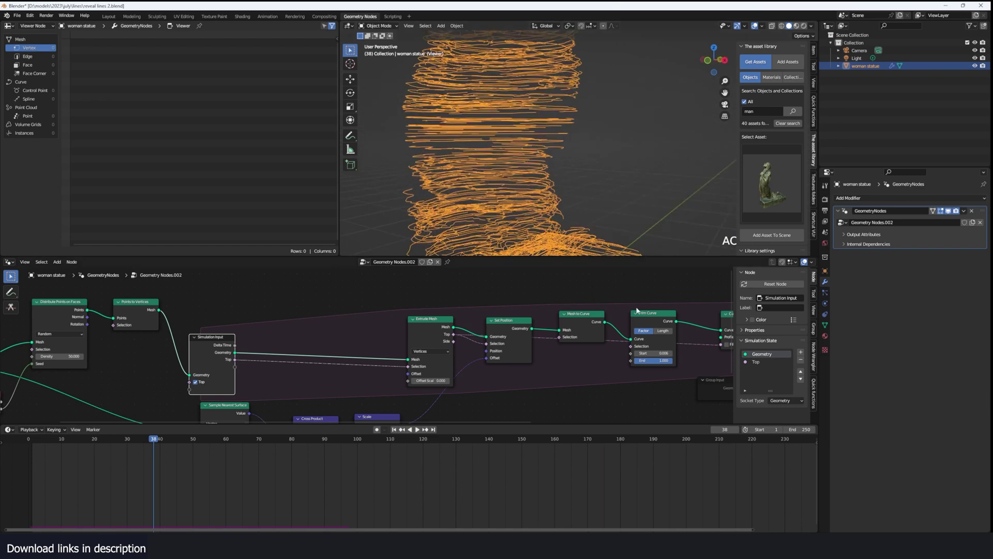
# Move the Group Output node farther from Simulation Output to make room for more nodes.
pyautogui.scroll(-5, 636, 310)
pyautogui.moveTo(636, 310); pyautogui.dragTo(404, 325, button='middle')
pyautogui.scroll(5, 584, 370)
pyautogui.moveTo(585, 370); pyautogui.dragTo(440, 372, button='middle')
pyautogui.moveTo(437, 314); pyautogui.dragTo(596, 352)
pyautogui.moveTo(526, 315); pyautogui.dragTo(598, 278)
# Insert a Curve to Mesh node between Simulation Output and Group Output and shift it toward Group Output.
pyautogui.hotkey('shift', 'a')
pyautogui.click(430, 305)
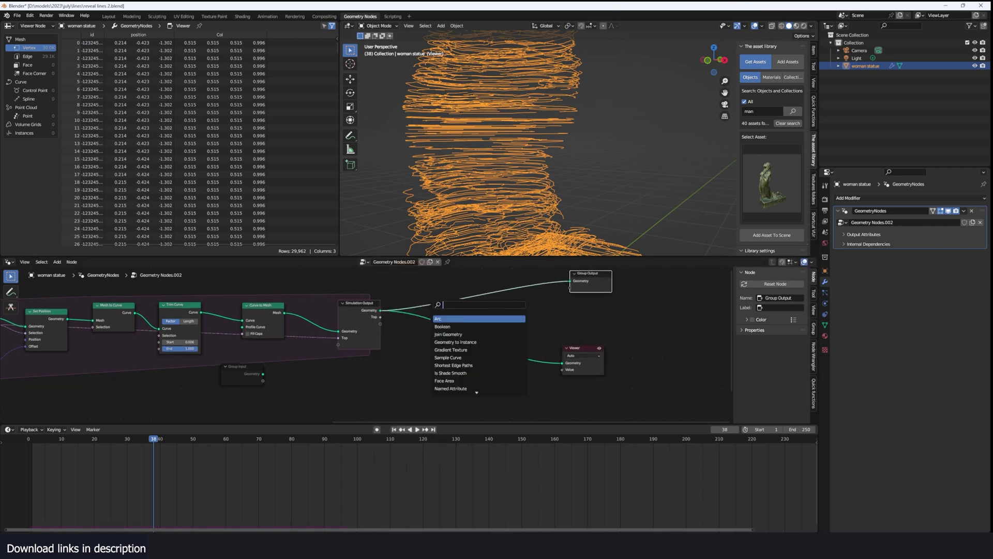
pyautogui.write('to me')
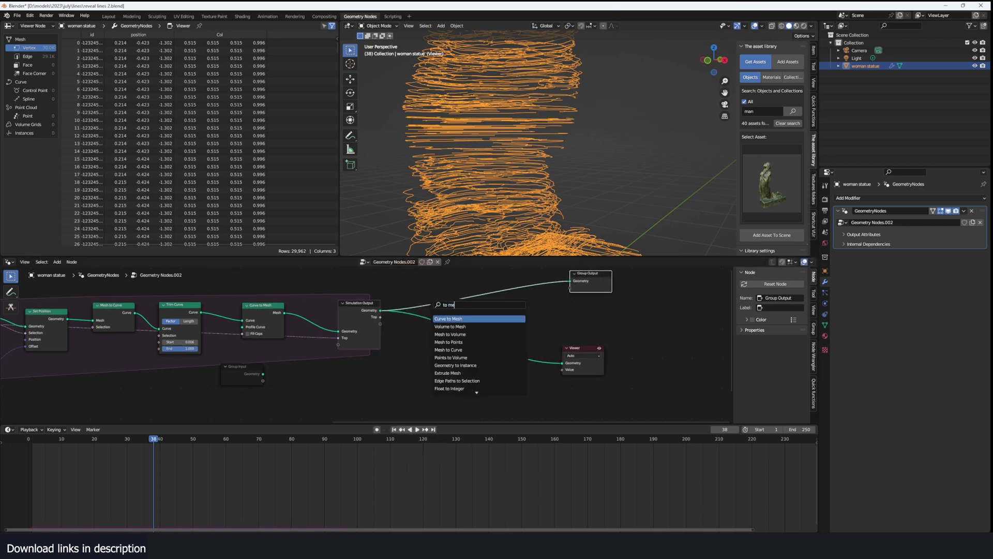
pyautogui.press('Return')
pyautogui.click(479, 300)
pyautogui.hotkey('shift', 'a')
pyautogui.moveTo(457, 322)
pyautogui.moveTo(490, 291); pyautogui.dragTo(526, 299)
# Insert a Mesh to Curve node between Simulation Output and the new Curve to Mesh node.
pyautogui.hotkey('shift', 'a')
pyautogui.click(472, 296)
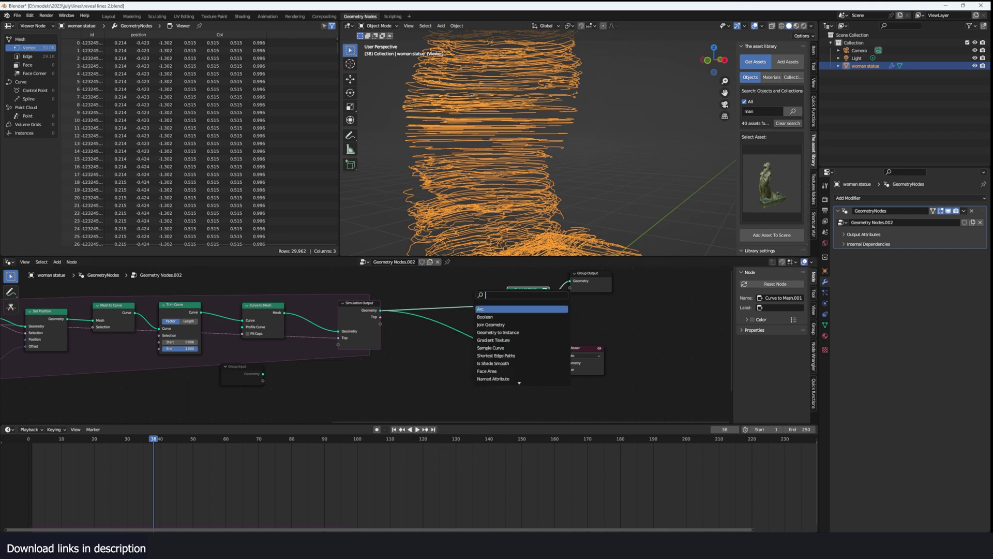
pyautogui.write('to cu')
pyautogui.press('Return')
pyautogui.click(449, 298)
# Add an Arc node, connect it to the new Curve to Mesh node's Profile Curve, and preview that node through the Viewer.
pyautogui.hotkey('shift', 'a')
pyautogui.click(454, 336)
pyautogui.write('ar')
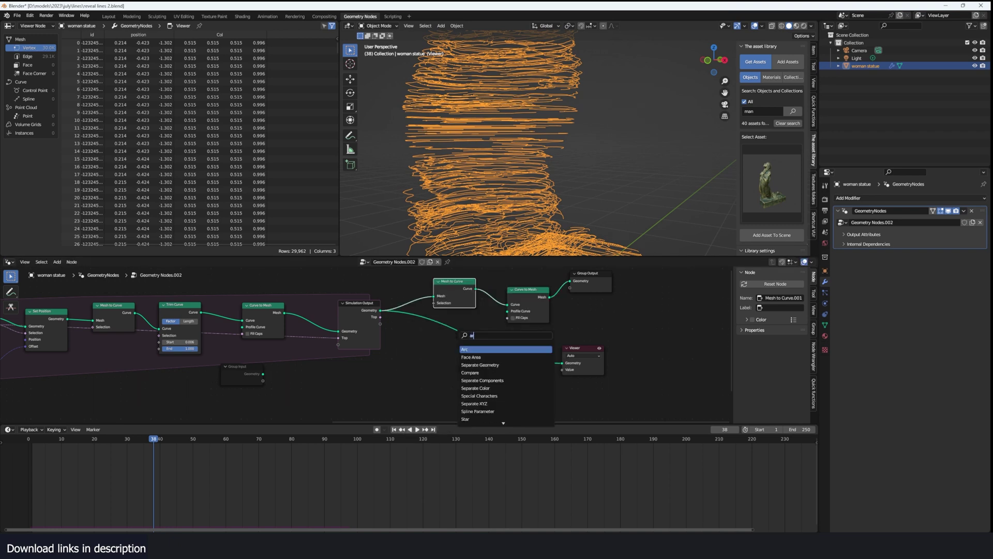
pyautogui.press('Return')
pyautogui.click(464, 360)
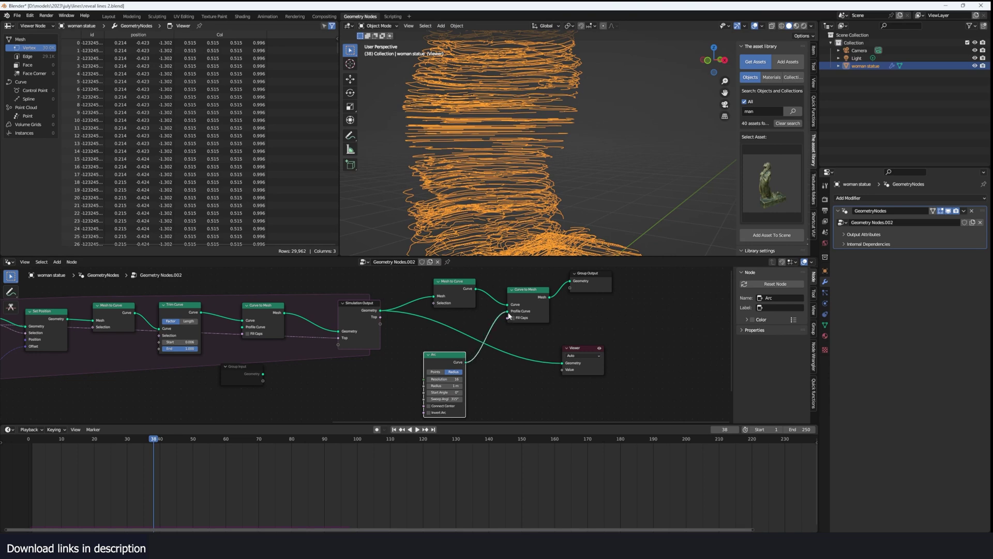
pyautogui.moveTo(510, 317); pyautogui.dragTo(508, 312)
pyautogui.keyDown('ctrl'); pyautogui.keyDown('shift'); pyautogui.click(511, 316); pyautogui.keyUp('shift'); pyautogui.keyUp('ctrl')
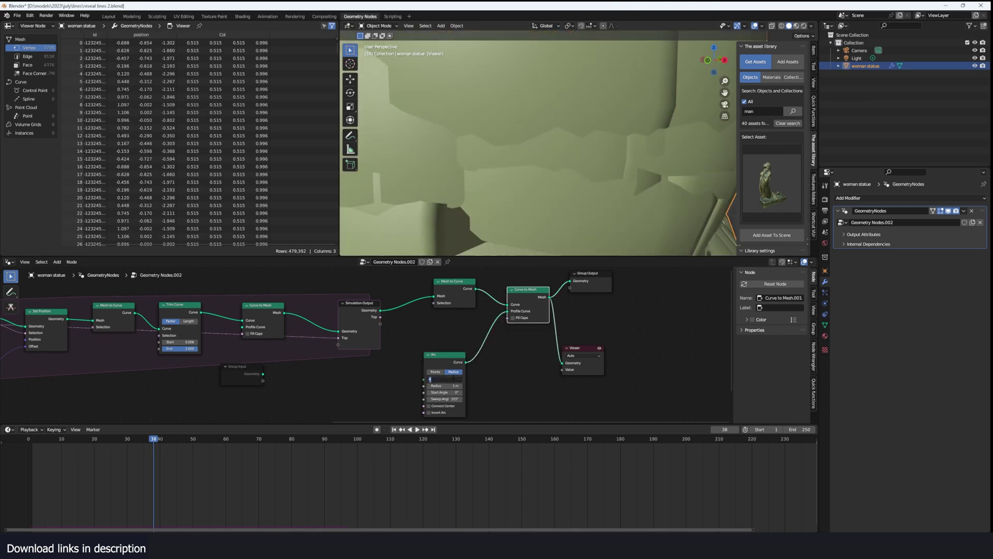
# Set the Arc's resolution to 2 and its radius to 0.01 m, then deselect the statue.
pyautogui.press('Return')
pyautogui.scroll(3, 454, 385)
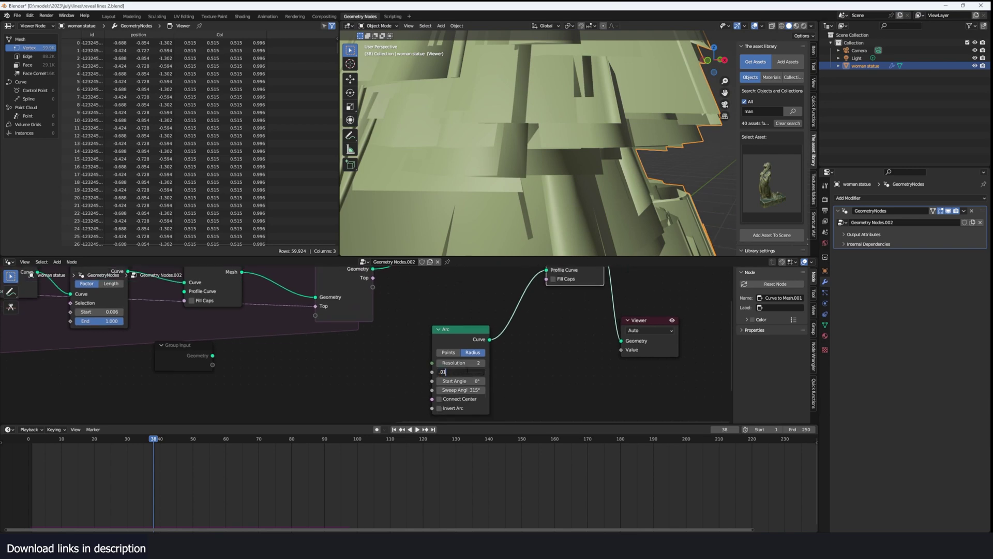
pyautogui.click(467, 372)
pyautogui.write('.01')
pyautogui.press('Return')
pyautogui.click(563, 228)
pyautogui.scroll(-4, 564, 218)
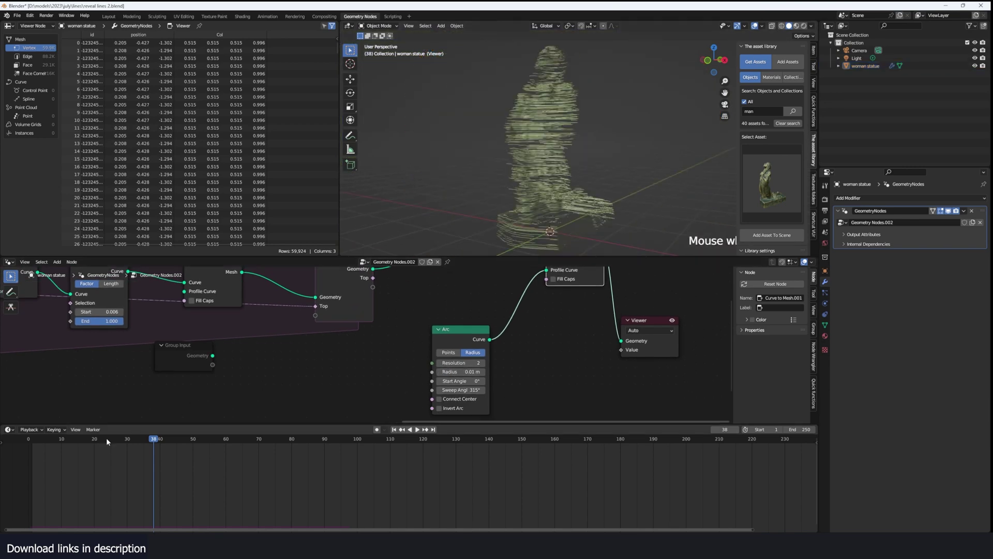
# Play the simulation from the beginning and examine the thin strips growing around the statue.
pyautogui.moveTo(107, 439); pyautogui.dragTo(28, 463)
pyautogui.press('space')
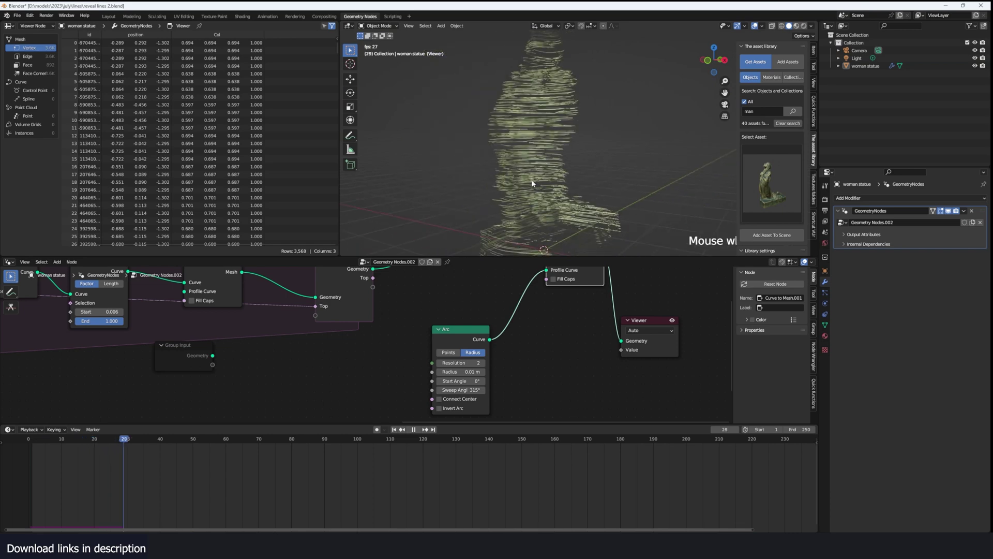
pyautogui.press('space')
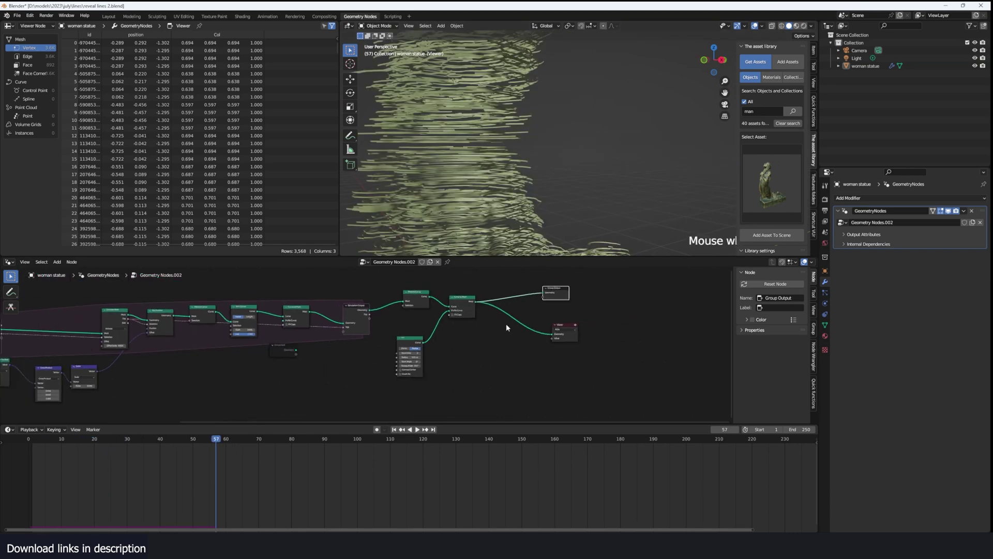
# Move the final Curve to Mesh node and its Arc node away from Mesh to Curve to free space between them.
pyautogui.moveTo(507, 325); pyautogui.dragTo(519, 344, button='middle')
pyautogui.scroll(3, 518, 345)
pyautogui.moveTo(513, 318); pyautogui.dragTo(530, 318)
pyautogui.moveTo(493, 303); pyautogui.dragTo(553, 392)
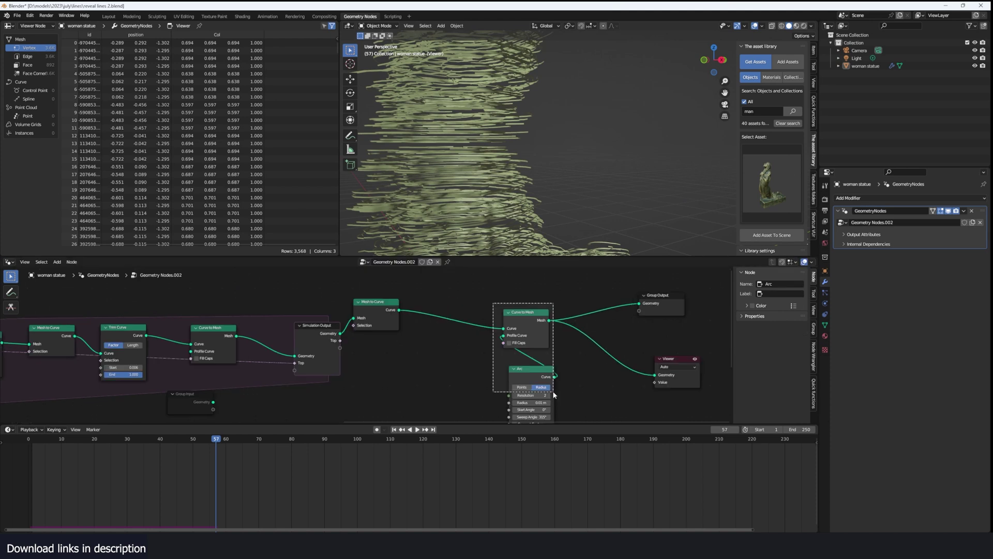
pyautogui.moveTo(519, 326); pyautogui.dragTo(570, 323)
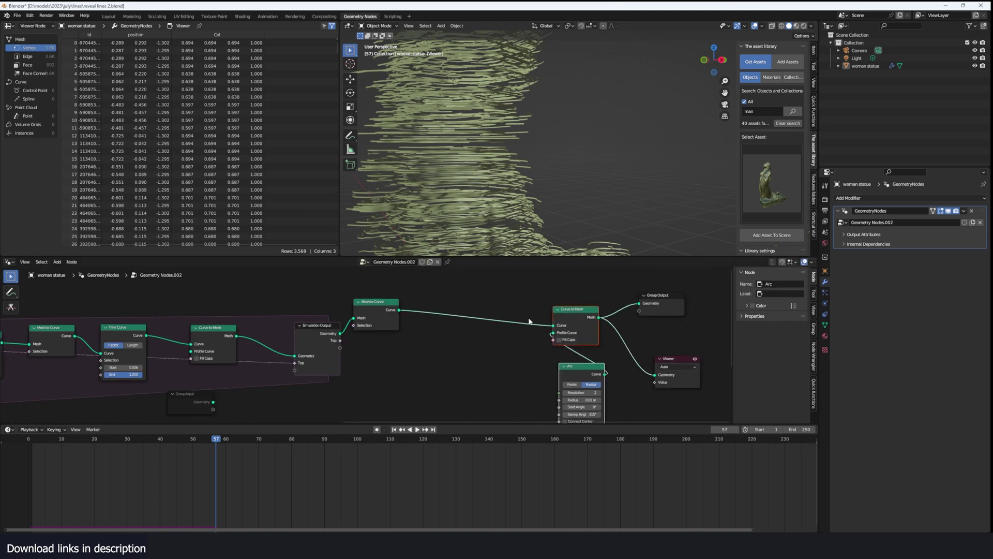
# Insert a Set Curve Radius node before the final Curve to Mesh and drive its Radius with a Spline Parameter node's Factor.
pyautogui.hotkey('shift', 'a')
pyautogui.write('set')
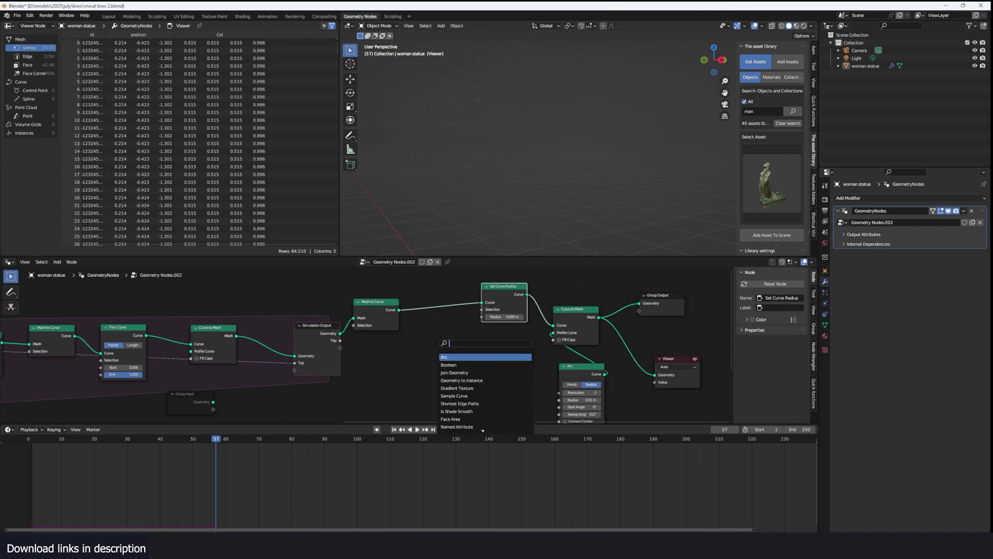
pyautogui.write('spline')
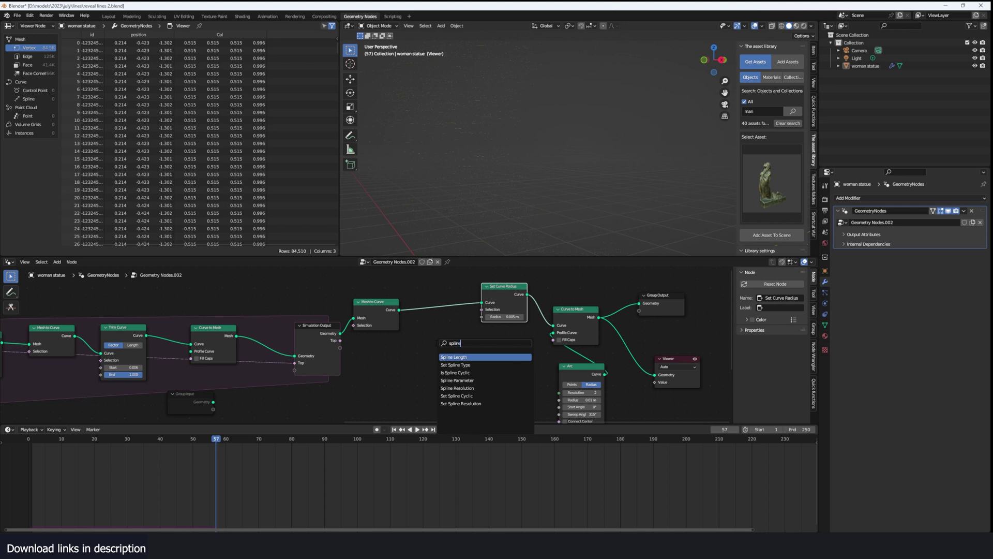
pyautogui.moveTo(390, 376); pyautogui.dragTo(487, 321)
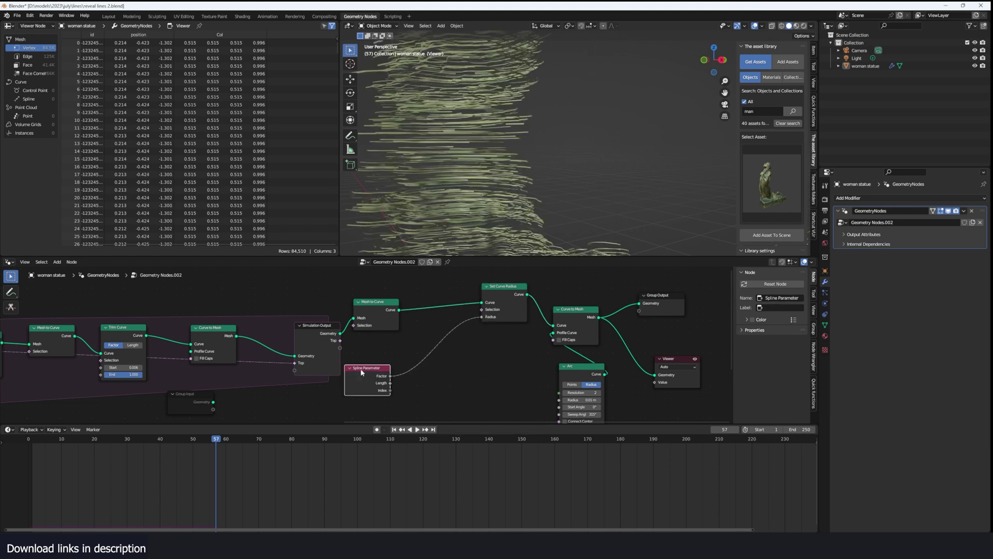
# Insert a Color Ramp between Spline Parameter and Set Curve Radius, black at both ends with a white stop at 0.5.
pyautogui.hotkey('shift', 'a')
pyautogui.write('color ra')
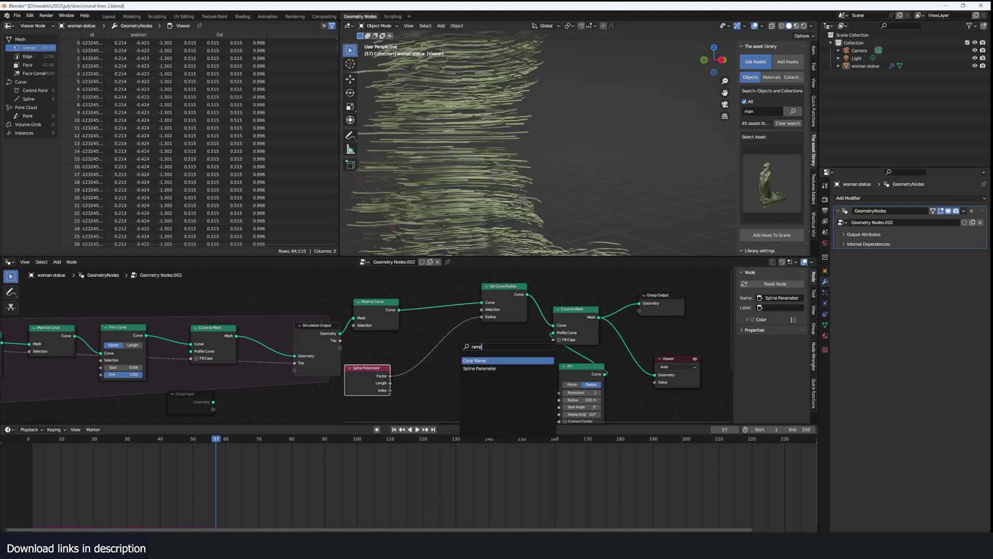
pyautogui.press('Return')
pyautogui.click(487, 385)
pyautogui.click(486, 394)
pyautogui.moveTo(482, 377); pyautogui.dragTo(428, 378)
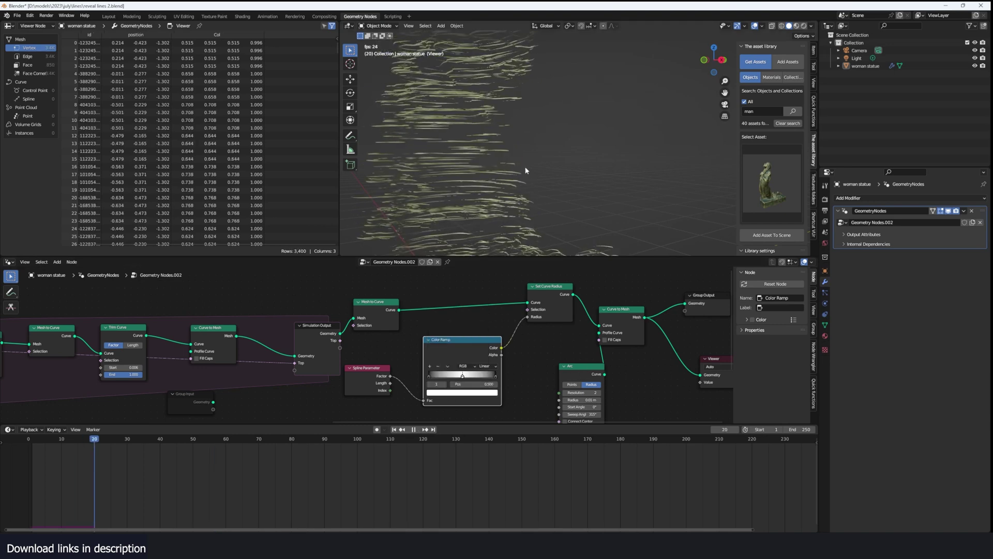
# Play and scrub through the simulation to examine the tapered strips around the whole statue.
pyautogui.moveTo(526, 169); pyautogui.dragTo(538, 188, button='middle')
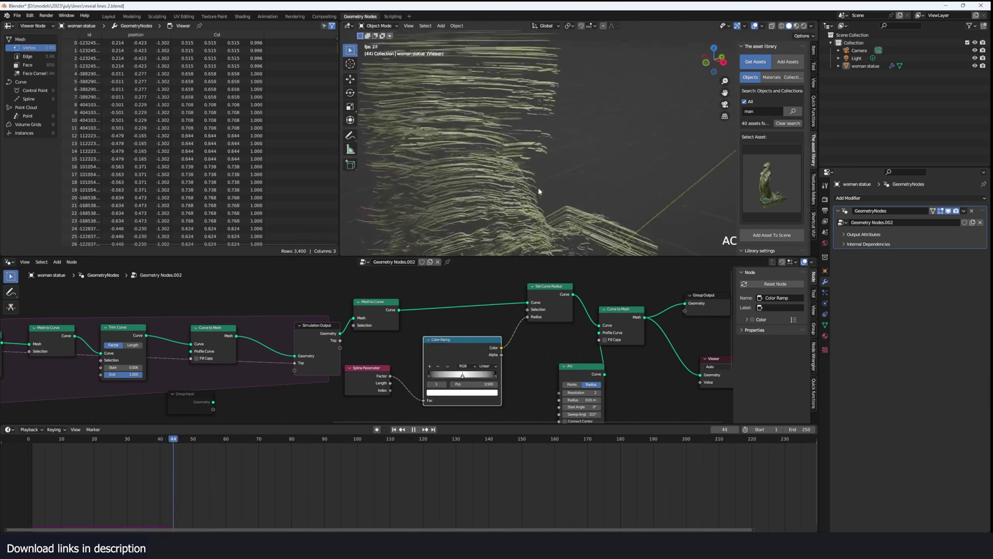
pyautogui.scroll(-4, 543, 181)
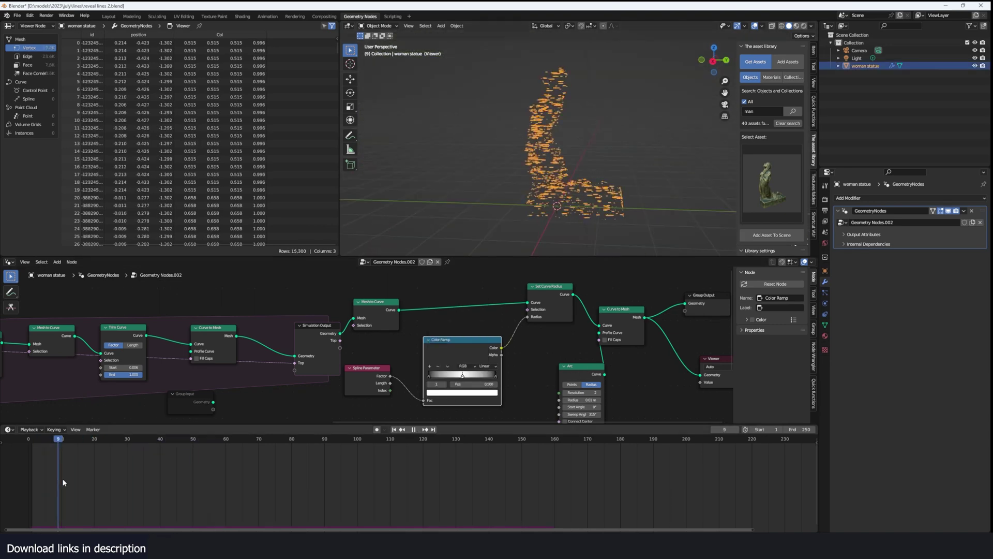
pyautogui.moveTo(63, 482); pyautogui.dragTo(554, 483)
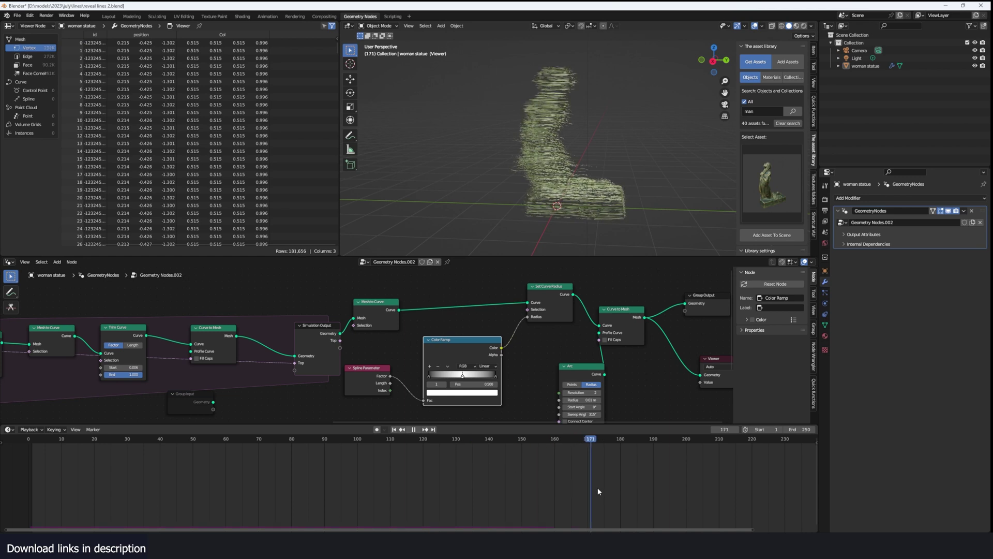
pyautogui.moveTo(786, 501); pyautogui.dragTo(459, 499)
pyautogui.press('space')
# Expose the simulation's Trim Curve Start through a Group Input node and keyframe the modifier's Start at 0.006 on frame 94.
pyautogui.scroll(-2, 390, 383)
pyautogui.moveTo(390, 383); pyautogui.dragTo(490, 357, button='middle')
pyautogui.scroll(1, 504, 355)
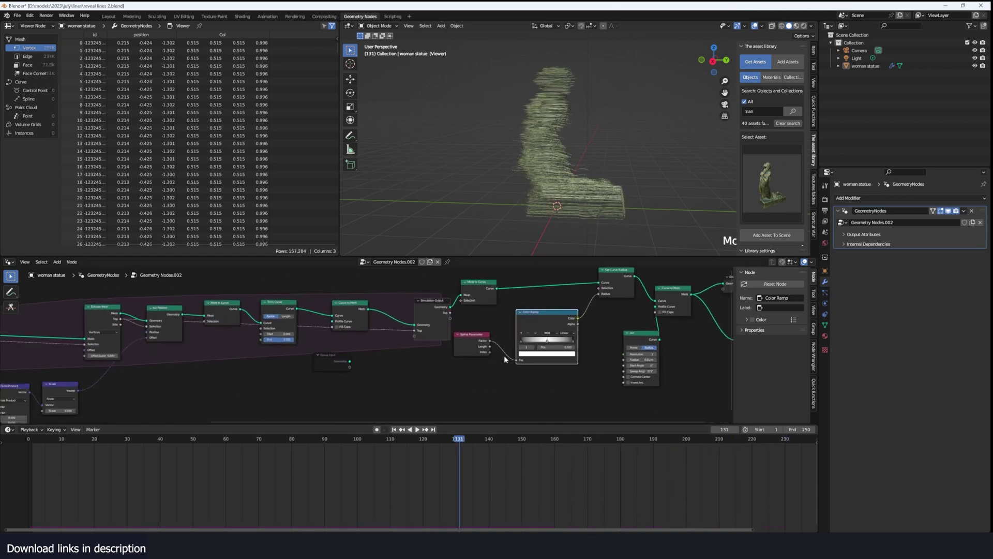
pyautogui.scroll(-3, 504, 355)
pyautogui.scroll(3, 477, 353)
pyautogui.moveTo(290, 370); pyautogui.dragTo(518, 331, button='middle')
pyautogui.scroll(1, 517, 332)
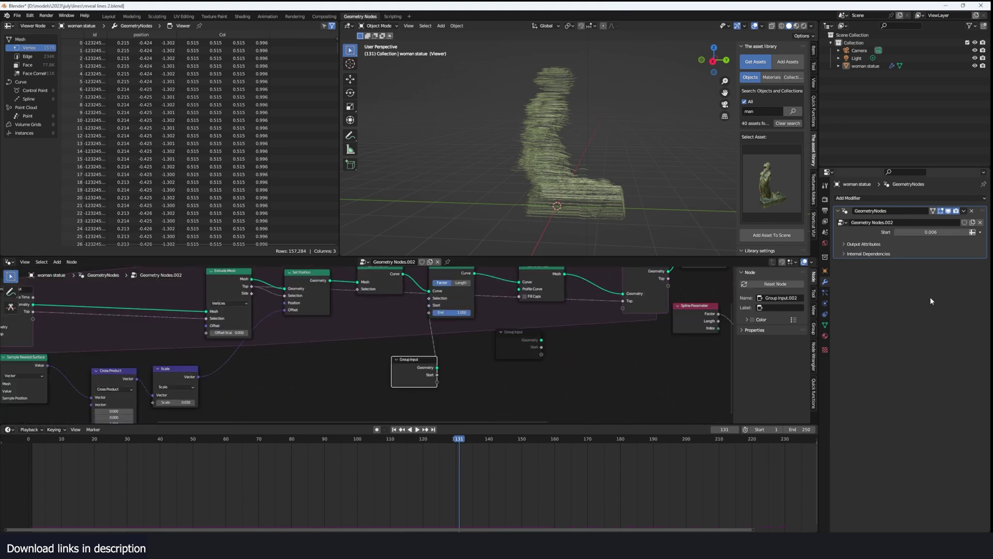
pyautogui.moveTo(33, 482); pyautogui.dragTo(337, 473)
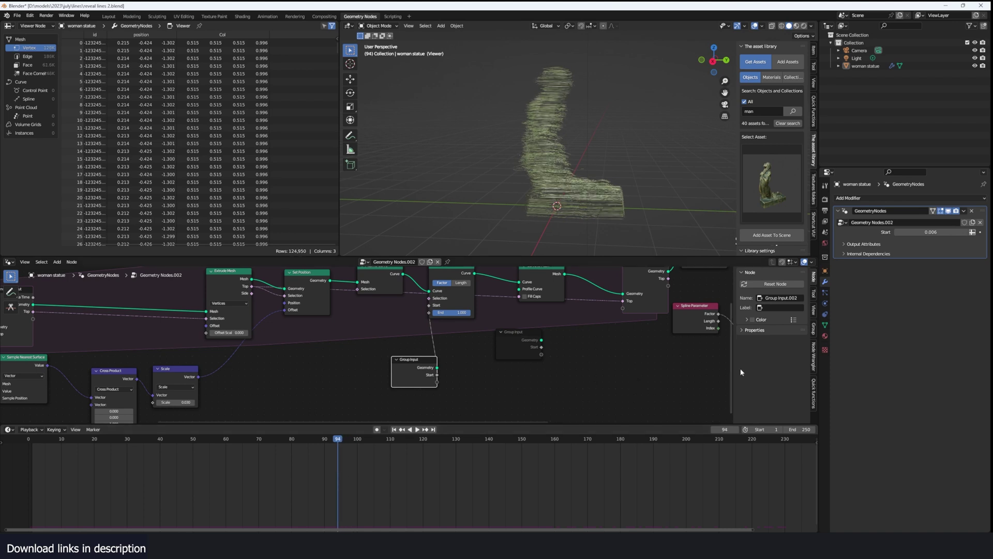
pyautogui.click(981, 233)
# Set the modifier's Start to 1 on frame 100 and keyframe it.
pyautogui.click(357, 450)
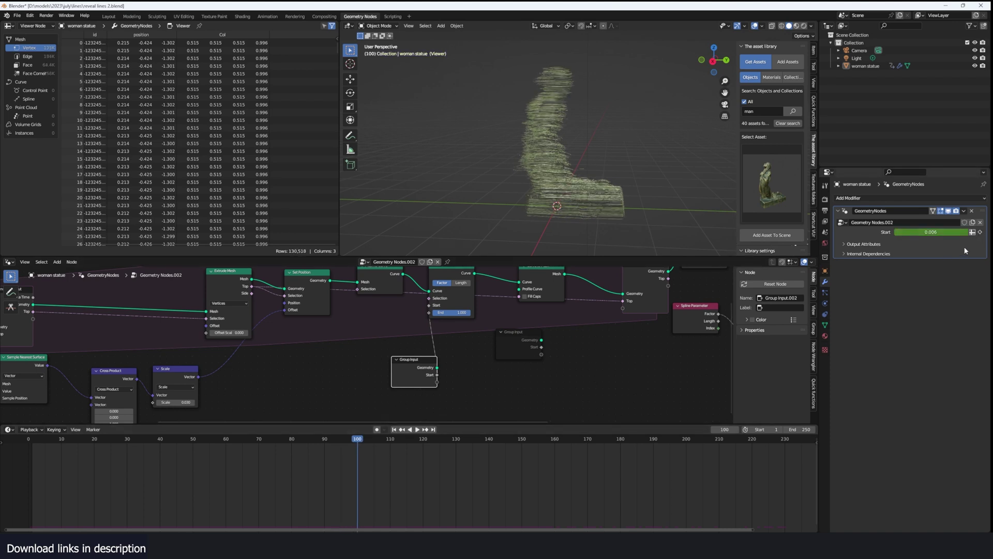
pyautogui.click(936, 233)
pyautogui.write('1')
pyautogui.click(980, 233)
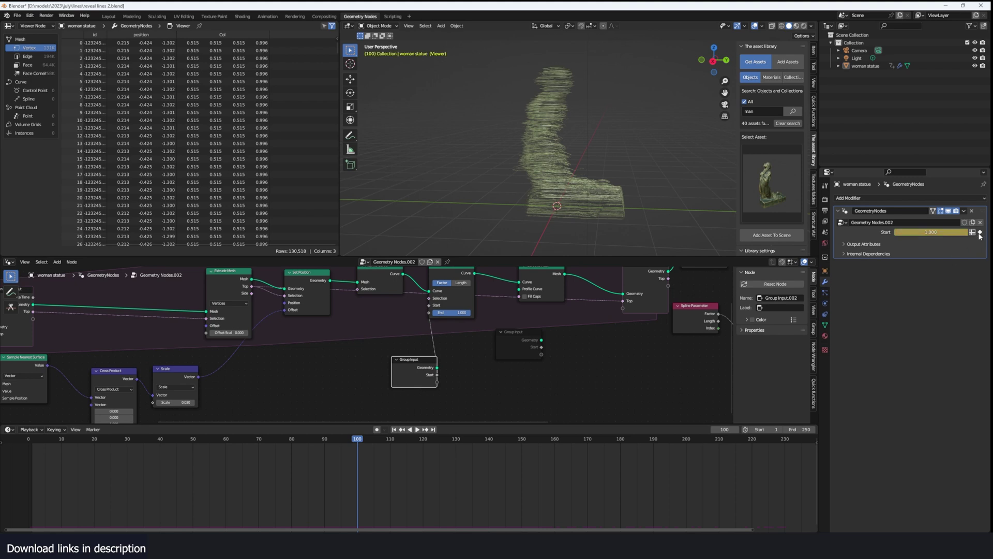
# Play the simulation from the beginning and examine how the keyframed trim removes the lines.
pyautogui.click(9, 489)
pyautogui.press('space')
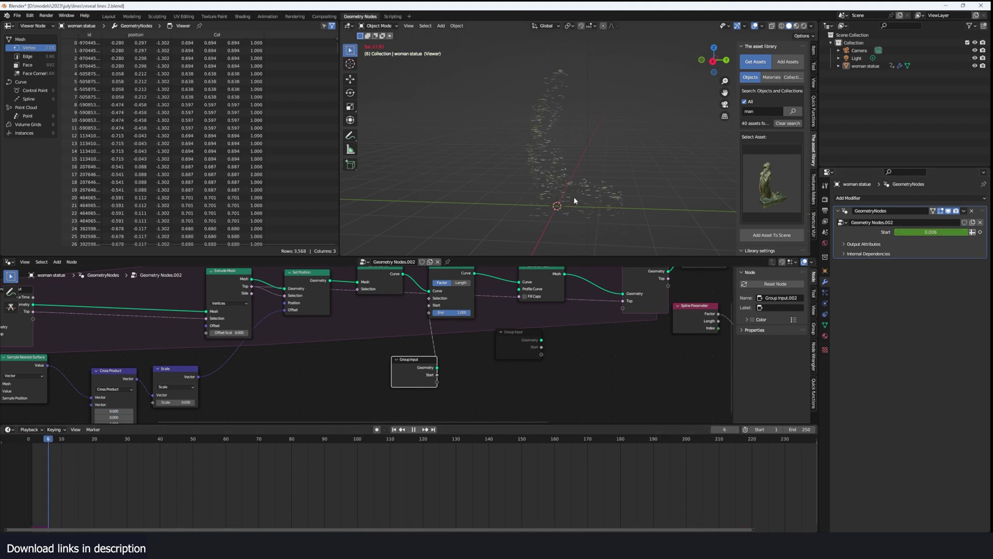
pyautogui.scroll(2, 576, 194)
pyautogui.moveTo(578, 194); pyautogui.dragTo(632, 183, button='middle')
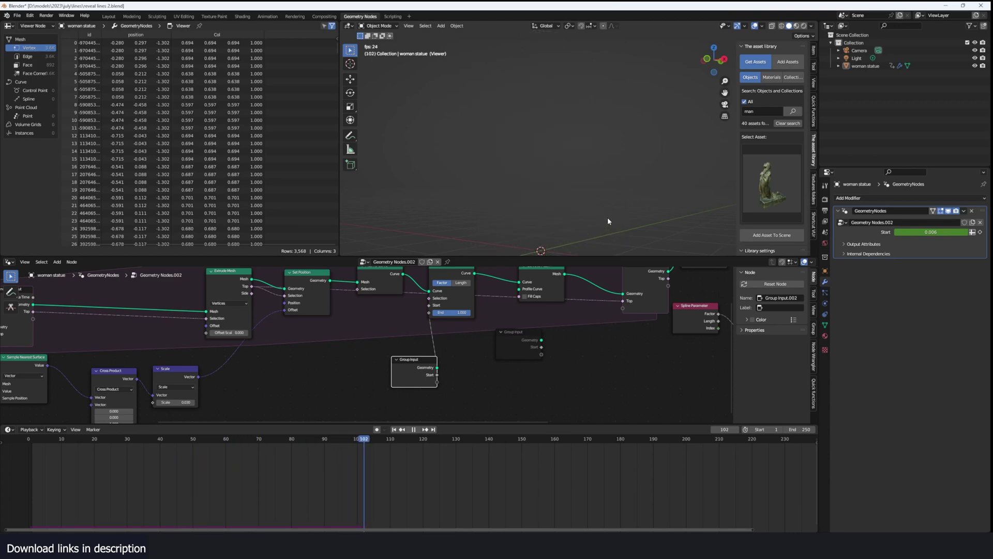
pyautogui.press('space')
pyautogui.press('space')
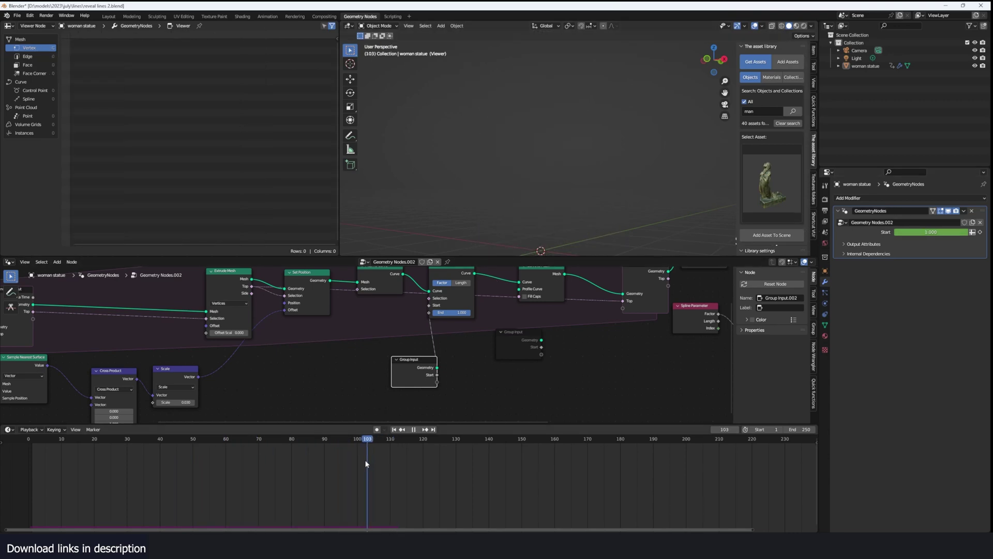
# Select the statue and move the last Start keyframe from frame 100 to frame 110.
pyautogui.click(352, 461)
pyautogui.press('Escape')
pyautogui.click(538, 170)
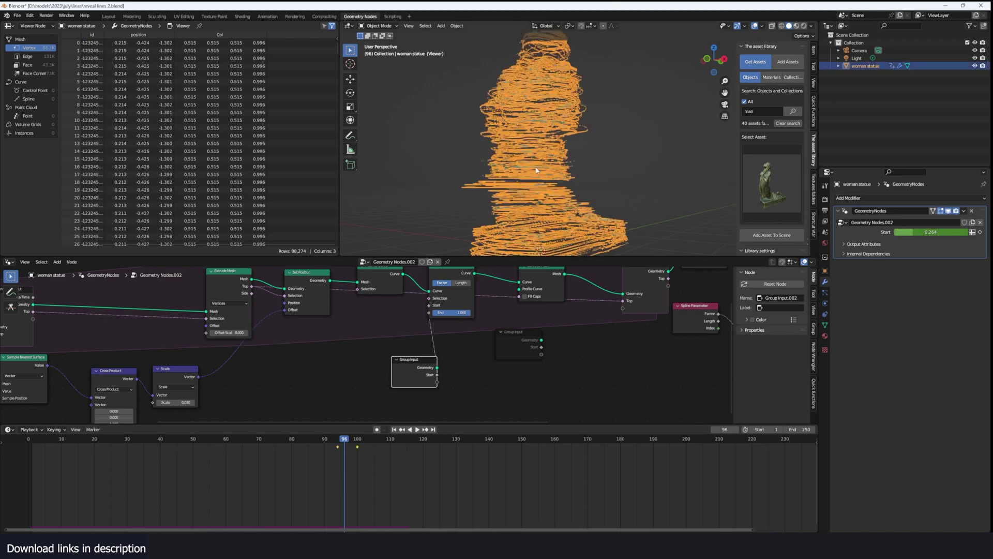
pyautogui.moveTo(357, 447); pyautogui.dragTo(391, 447)
# Switch to the finished Blender project and play its animation around the later frames to examine the reference effect.
pyautogui.moveTo(344, 546)
pyautogui.click(278, 510)
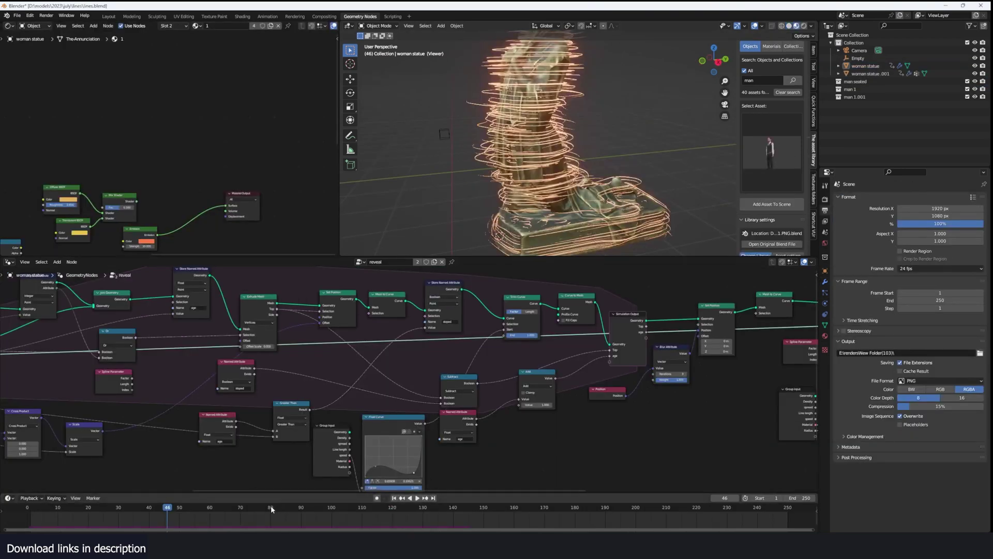
pyautogui.click(326, 515)
pyautogui.press('space')
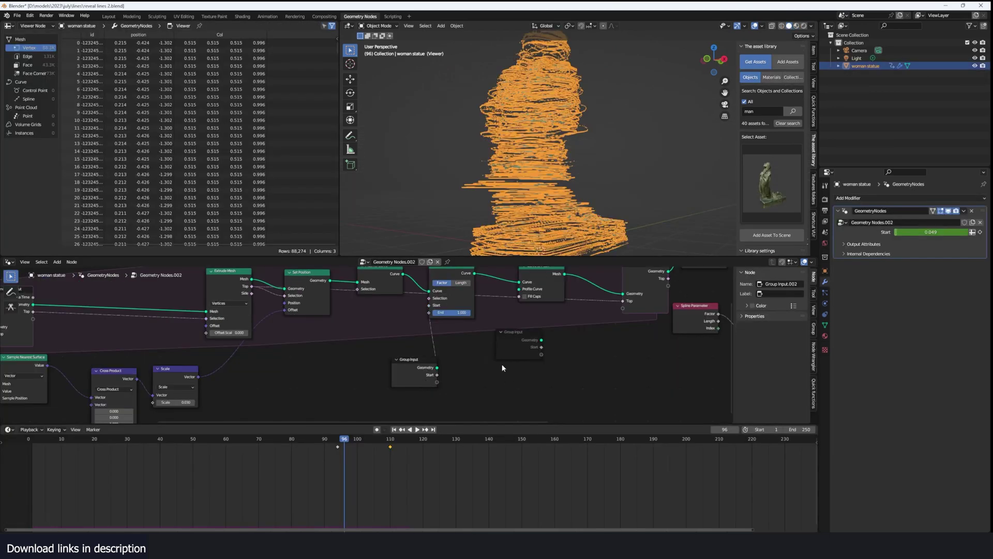
# Insert a Float Curve between Group Input's Start and Trim Curve, and flatten it with two low points, the second at about 0.80, 0.11.
pyautogui.moveTo(501, 368); pyautogui.dragTo(442, 358, button='middle')
pyautogui.click(465, 352)
pyautogui.moveTo(341, 378); pyautogui.dragTo(255, 389)
pyautogui.scroll(5, 361, 349)
pyautogui.hotkey('shift', 'a')
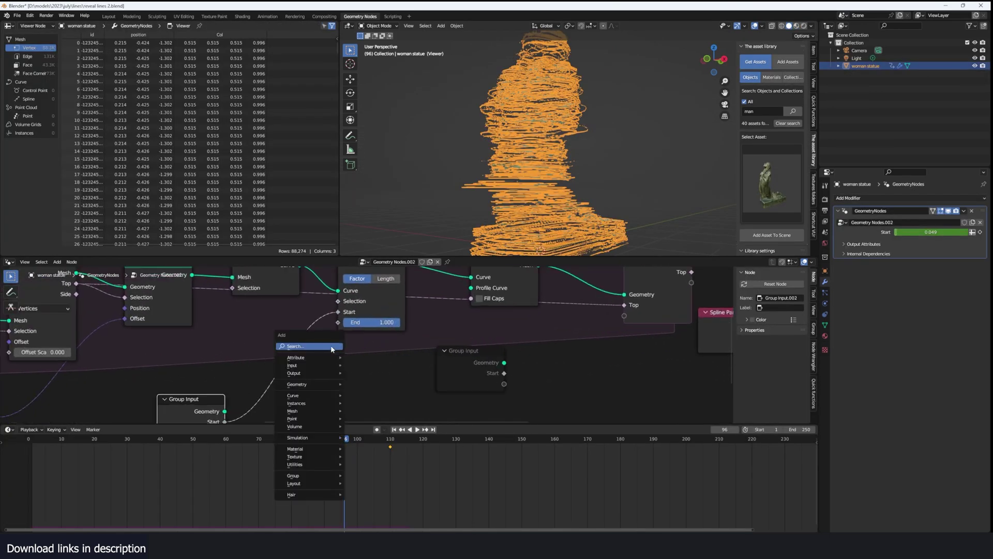
pyautogui.click(331, 348)
pyautogui.write('flo')
pyautogui.click(357, 361)
pyautogui.click(305, 363)
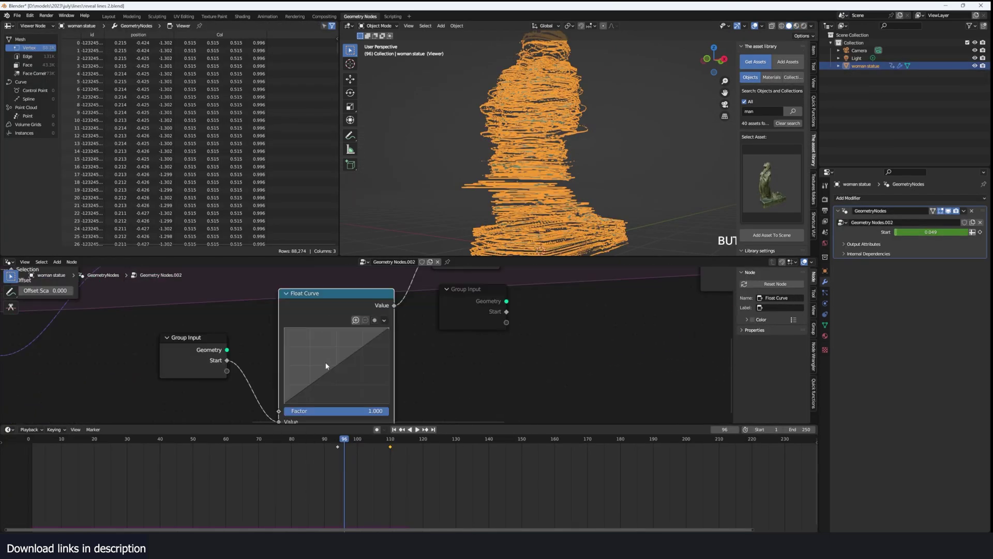
pyautogui.click(302, 390)
pyautogui.moveTo(346, 376); pyautogui.dragTo(370, 399)
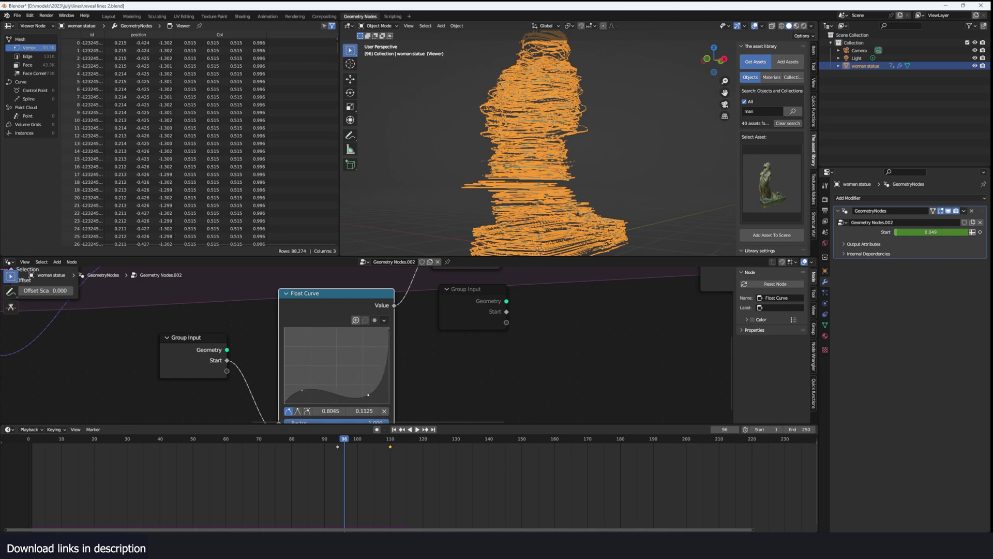
# Play the animation from the first frame through the Start keyframes, and examine the statue's lines again at frame 27.
pyautogui.hotkey('shift', 'Left')
pyautogui.press('space')
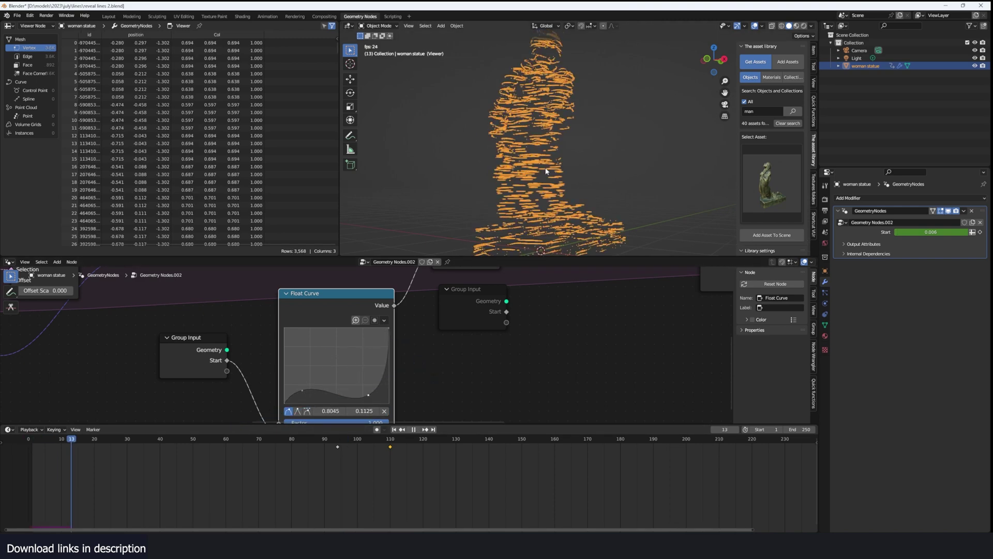
pyautogui.click(542, 176)
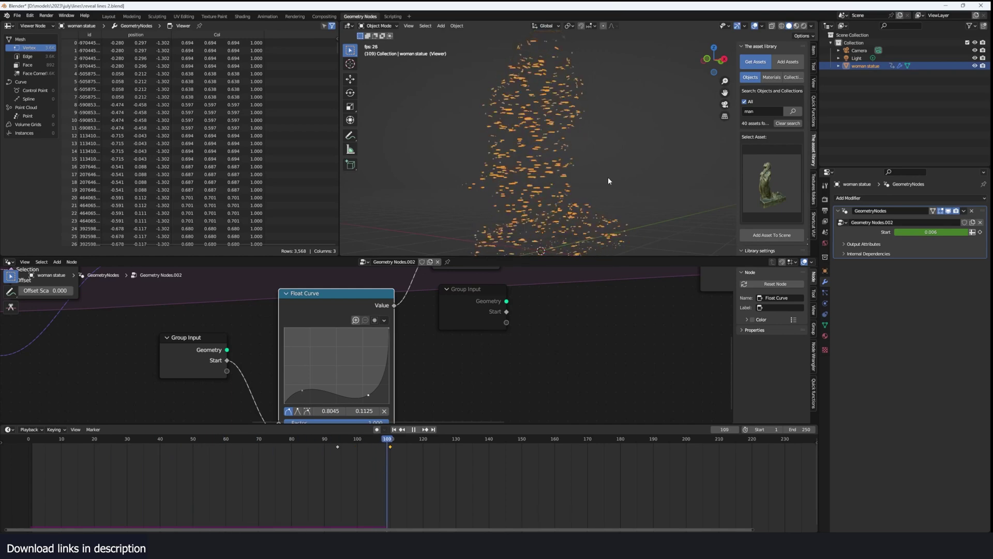
pyautogui.press('space')
pyautogui.scroll(-5, 444, 307)
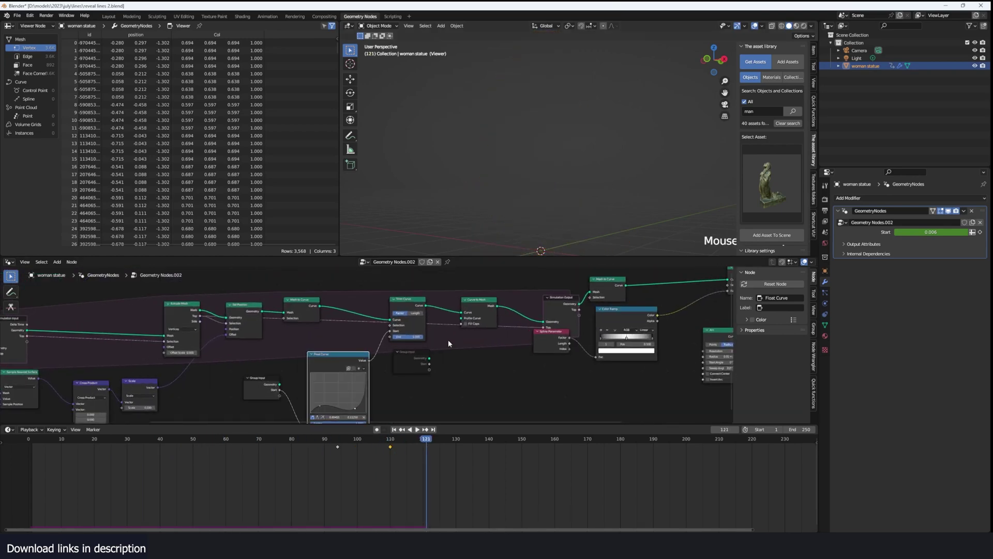
pyautogui.keyDown('shift'); pyautogui.rightClick(118, 499); pyautogui.keyUp('shift')
pyautogui.click(439, 388)
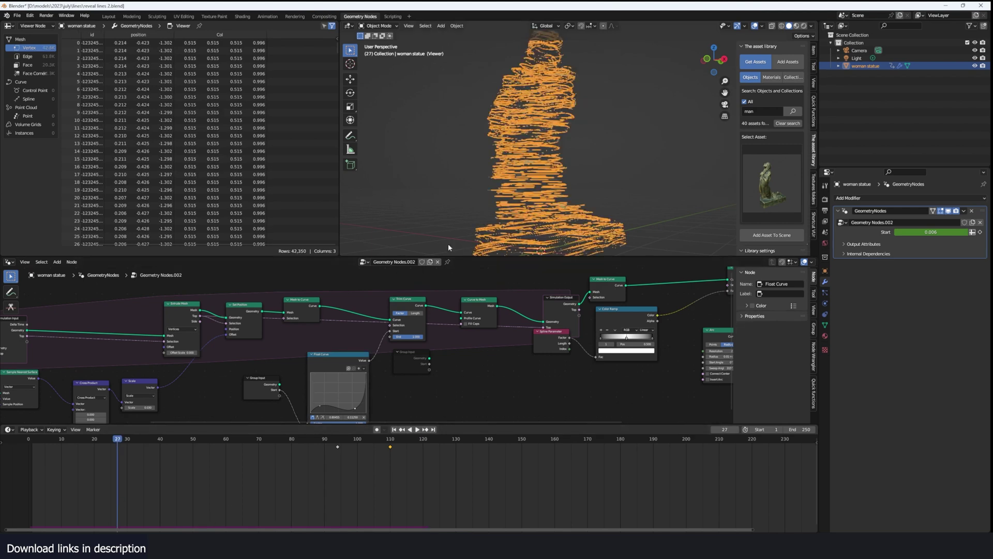
pyautogui.click(553, 174)
pyautogui.moveTo(553, 174); pyautogui.dragTo(534, 208, button='middle')
pyautogui.click(535, 208)
pyautogui.scroll(-2, 552, 336)
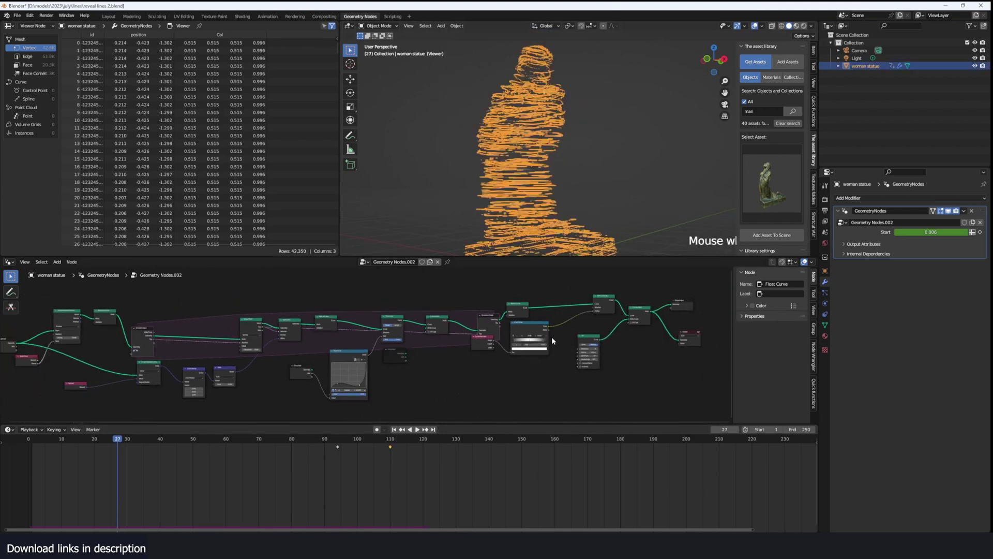
# Stop playback at frame 47 and examine the glowing lines around the statue up close and from several sides.
pyautogui.moveTo(551, 336); pyautogui.dragTo(371, 340, button='middle')
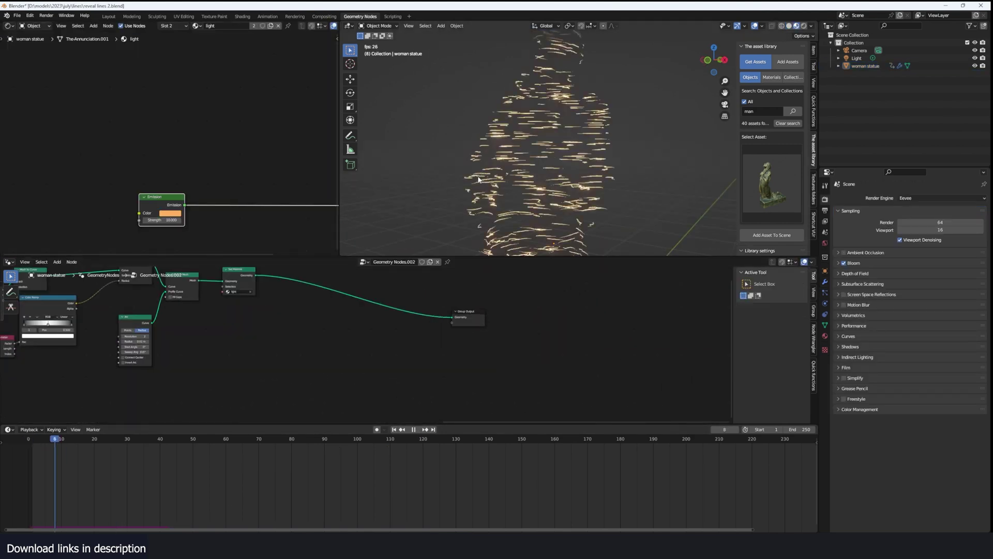
pyautogui.press('space')
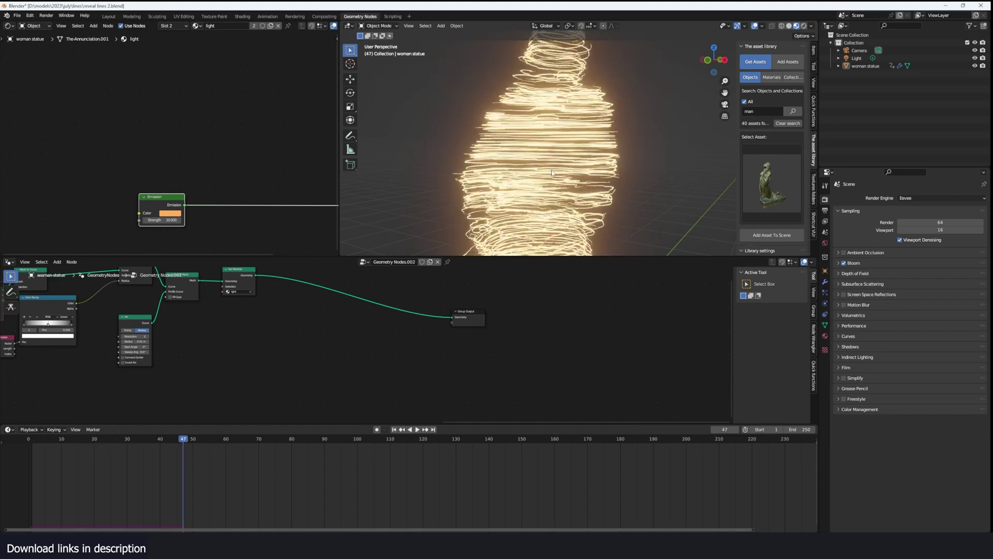
pyautogui.scroll(3, 553, 174)
pyautogui.moveTo(553, 173); pyautogui.dragTo(612, 161, button='middle')
pyautogui.scroll(4, 544, 155)
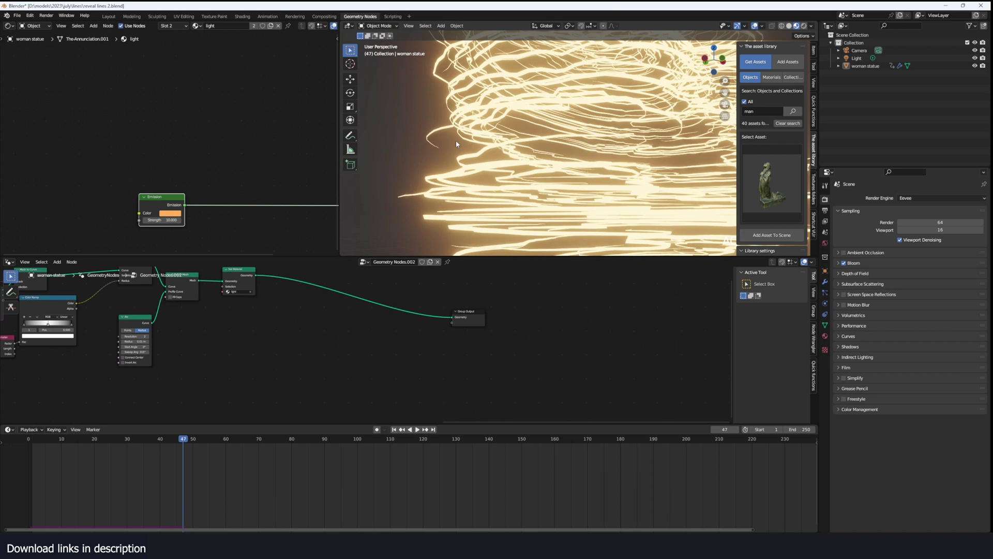
pyautogui.click(456, 141)
pyautogui.scroll(-5, 455, 140)
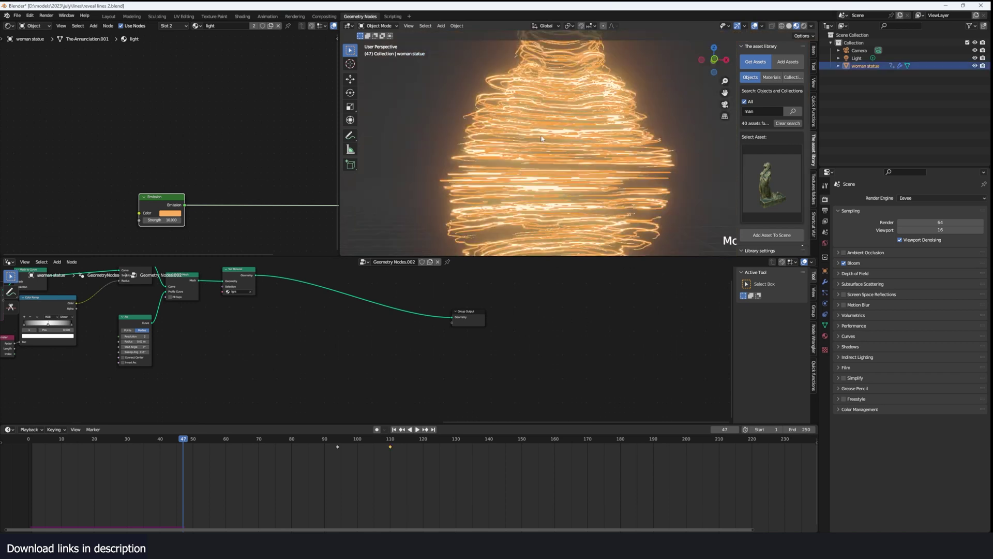
# Move Group Output farther from Set Material and add a second Simulation Zone in the space between them.
pyautogui.scroll(-1, 375, 277)
pyautogui.moveTo(467, 321); pyautogui.dragTo(571, 299)
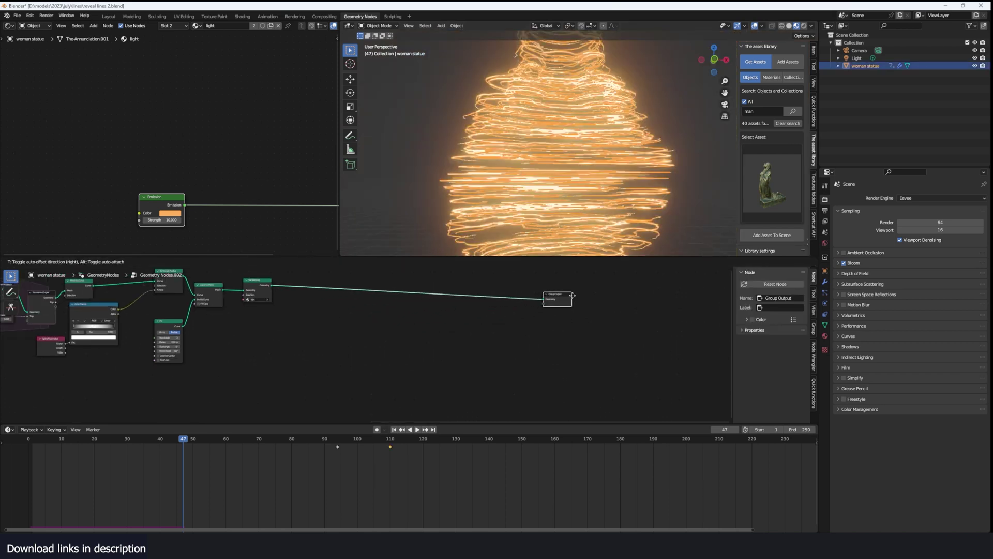
pyautogui.hotkey('shift', 'a')
pyautogui.write('si')
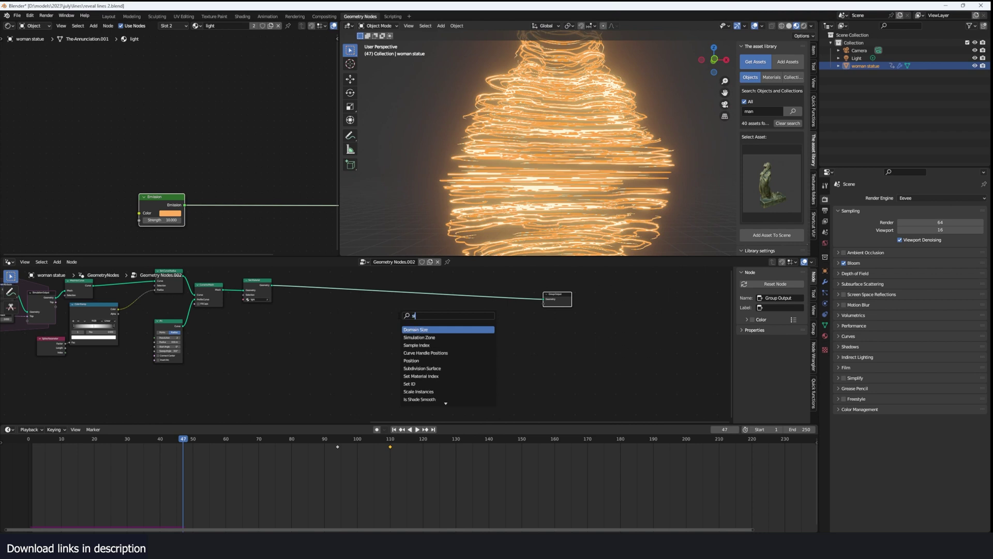
pyautogui.click(418, 337)
pyautogui.click(383, 313)
pyautogui.scroll(2, 382, 313)
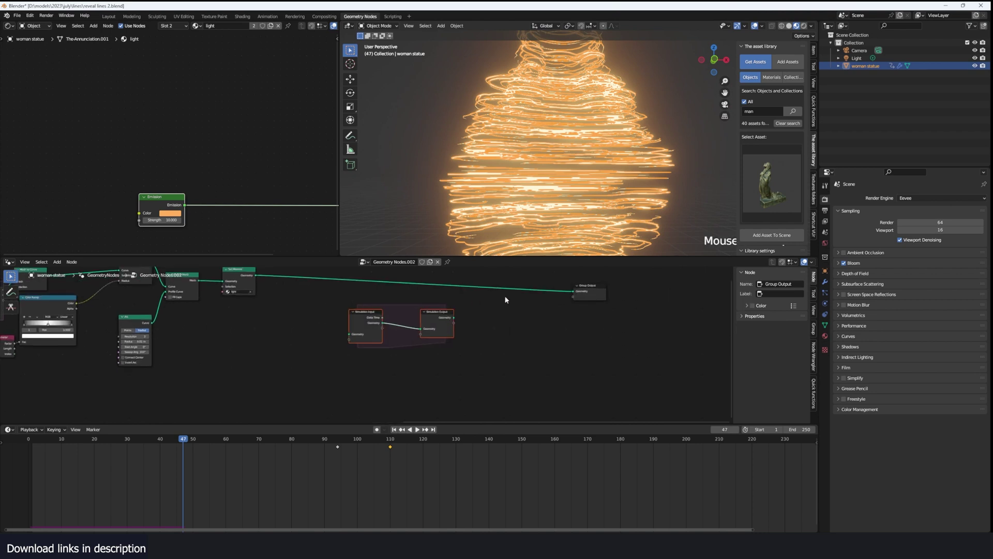
# Insert a Join Geometry node before Group Output, connect the new Simulation Output's Geometry to it, and replay from the first frame.
pyautogui.hotkey('shift', 'a')
pyautogui.click(506, 299)
pyautogui.write('jo')
pyautogui.press('Return')
pyautogui.click(518, 293)
pyautogui.moveTo(454, 318); pyautogui.dragTo(512, 296)
pyautogui.hotkey('shift', 'Left')
pyautogui.press('space')
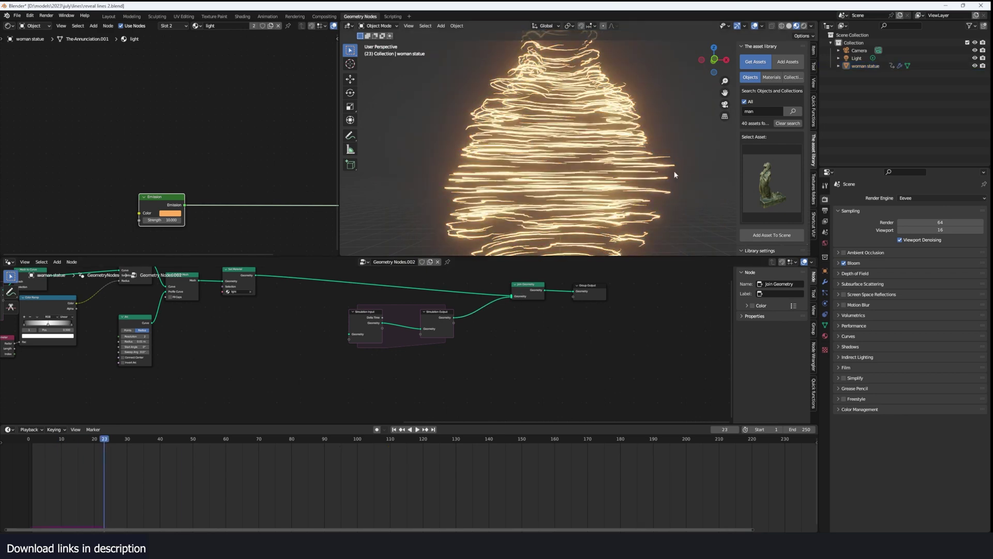
# Stop playback at frame 23 and move the second Simulation Input node farther from its Simulation Output.
pyautogui.press('space')
pyautogui.scroll(2, 336, 378)
pyautogui.moveTo(362, 315); pyautogui.dragTo(295, 352)
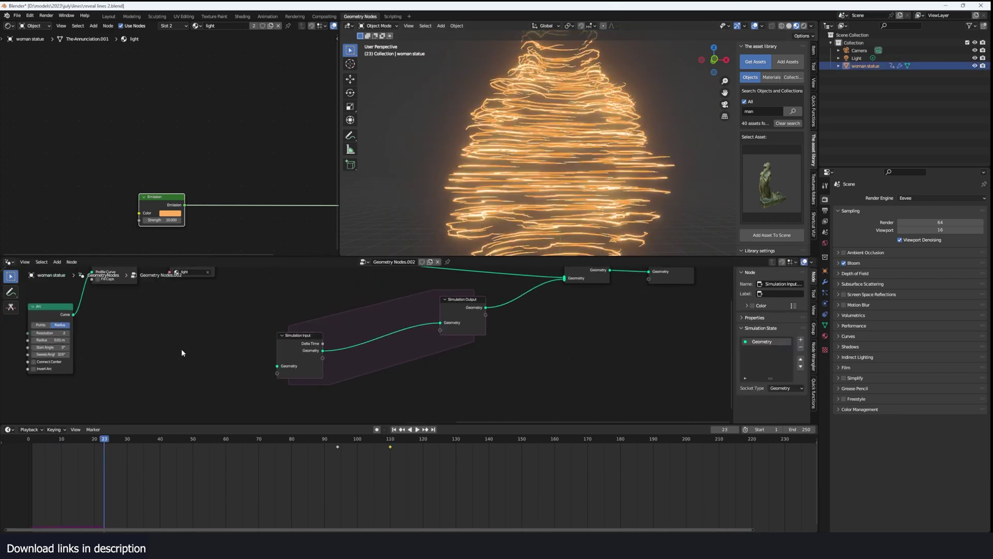
# Duplicate the Group Input node beside the second Simulation Input and connect its Geometry to that node's Geometry input.
pyautogui.moveTo(204, 358); pyautogui.dragTo(359, 373, button='middle')
pyautogui.scroll(-8, 359, 373)
pyautogui.moveTo(154, 335); pyautogui.dragTo(331, 337, button='middle')
pyautogui.scroll(-5, 290, 341)
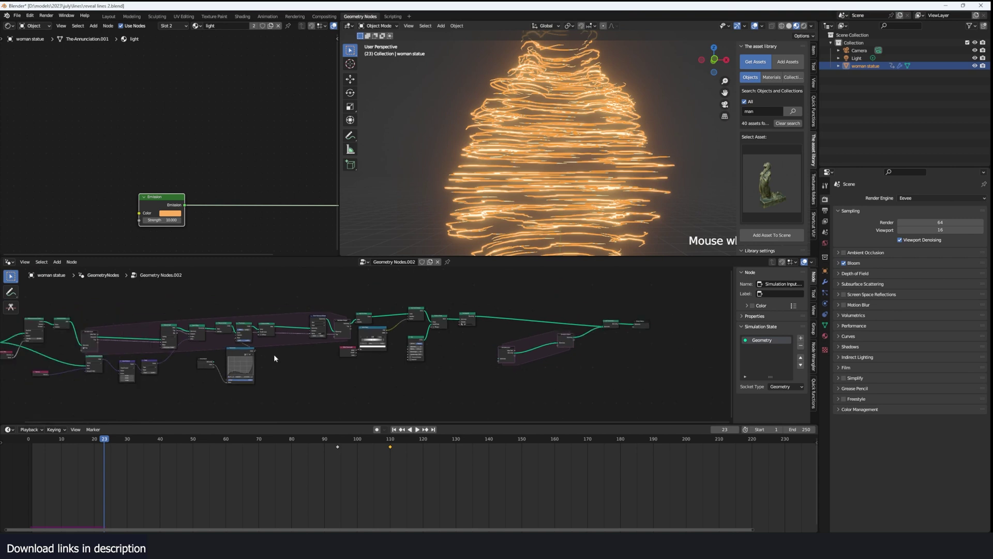
pyautogui.scroll(3, 274, 354)
pyautogui.click(148, 373)
pyautogui.hotkey('shift', 'd')
pyautogui.click(505, 373)
pyautogui.scroll(3, 505, 373)
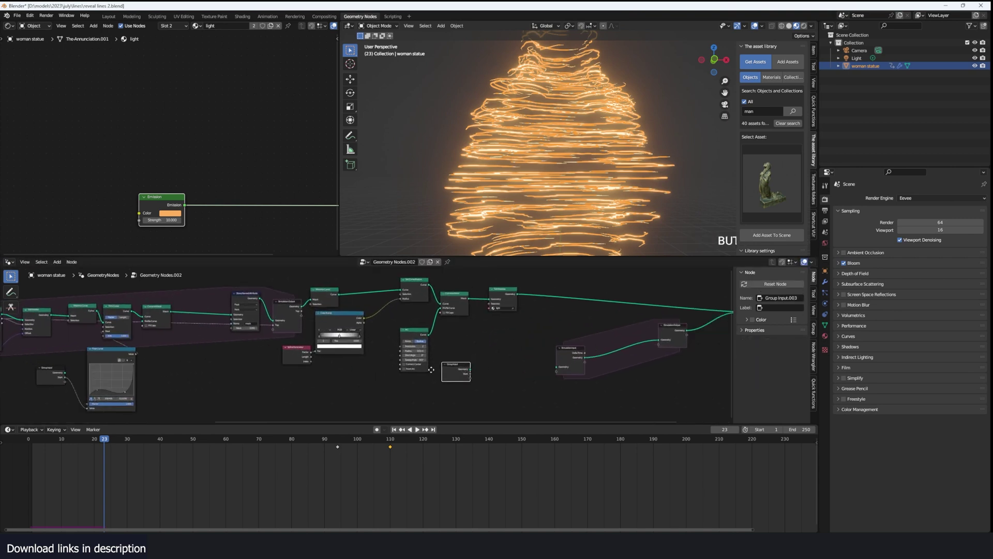
pyautogui.moveTo(332, 362); pyautogui.dragTo(481, 364)
pyautogui.moveTo(458, 361); pyautogui.dragTo(458, 359)
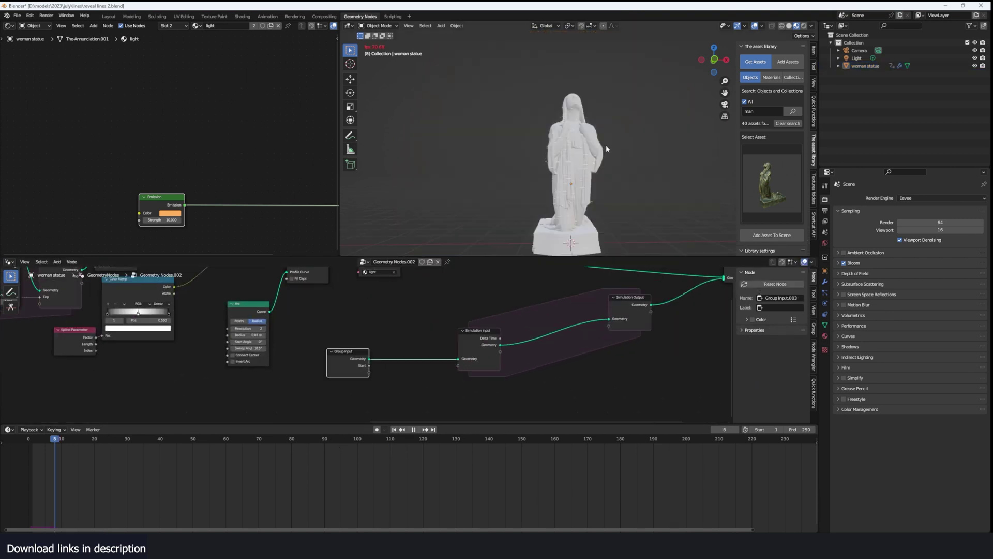
# Stop playback at frame 20 and shift the second Simulation Output to make room before Join Geometry.
pyautogui.scroll(3, 605, 148)
pyautogui.press('space')
pyautogui.moveTo(560, 307); pyautogui.dragTo(453, 323, button='middle')
pyautogui.moveTo(502, 337); pyautogui.dragTo(484, 356)
# Insert a Set Material node between the second Simulation Output and Join Geometry and assign the copper metal material.
pyautogui.hotkey('shift', 'a')
pyautogui.click(579, 327)
pyautogui.write('sety')
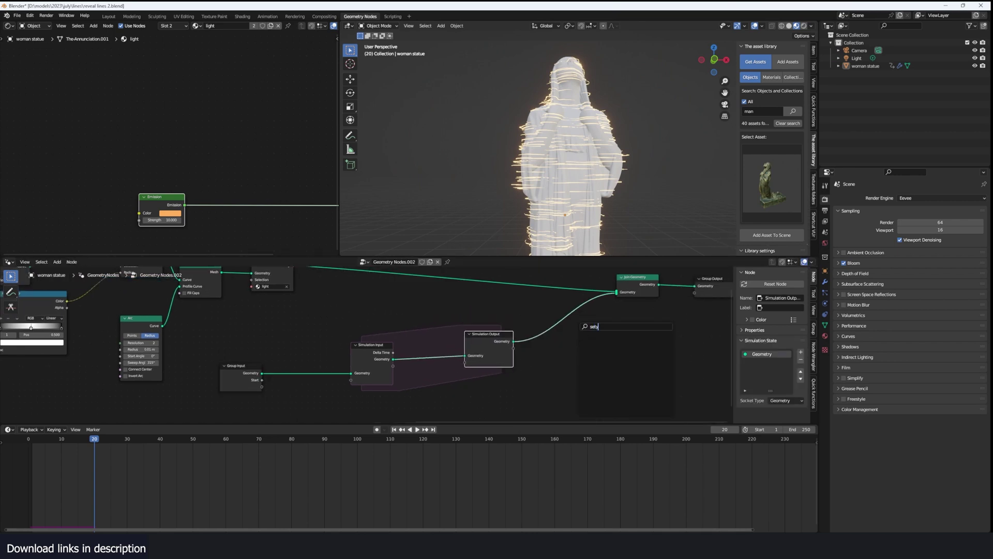
pyautogui.press('Return')
pyautogui.click(559, 331)
pyautogui.click(564, 346)
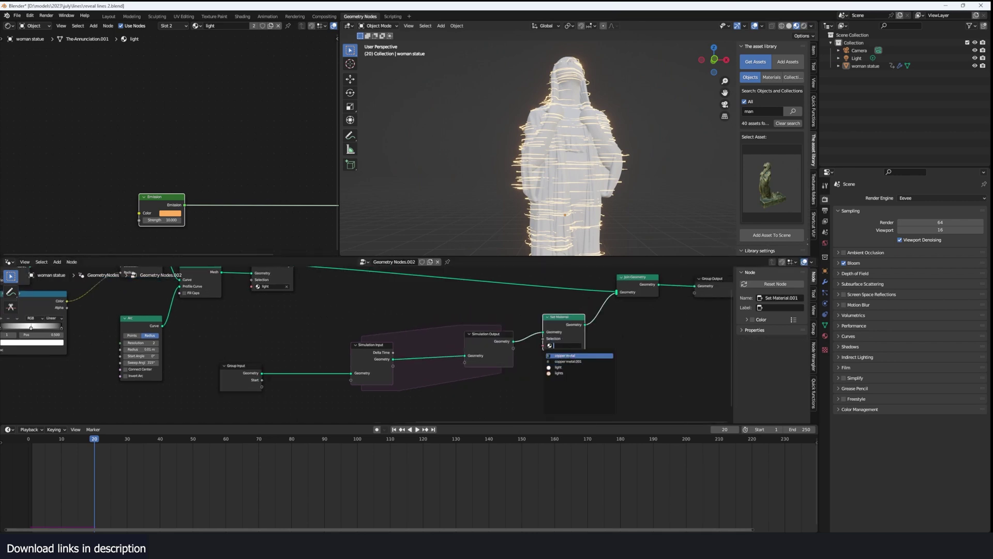
pyautogui.click(566, 356)
# Replay the animation from the start, stop at frame 11, and examine the copper statue with its glowing lines.
pyautogui.press('space')
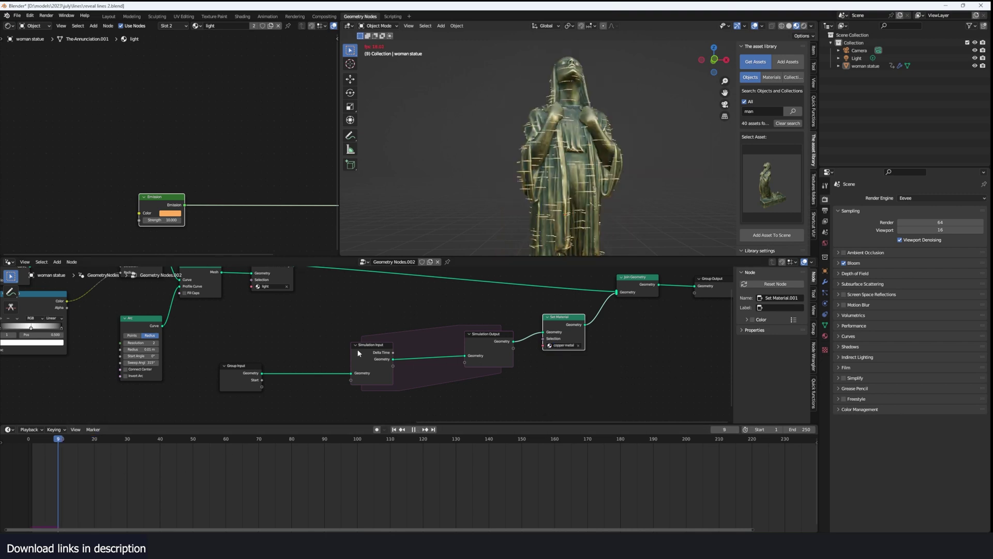
pyautogui.scroll(5, 629, 206)
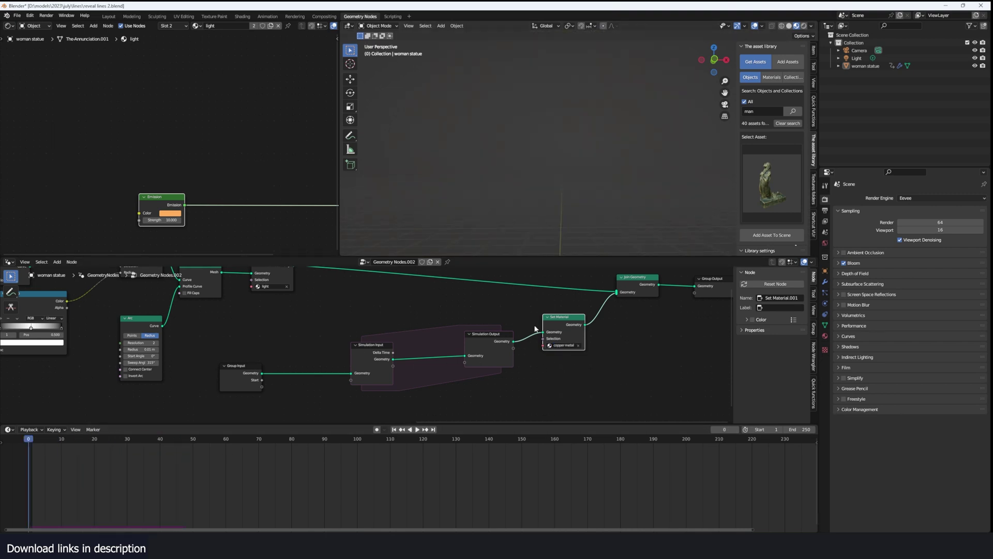
pyautogui.scroll(3, 537, 329)
pyautogui.press('space')
pyautogui.press('space')
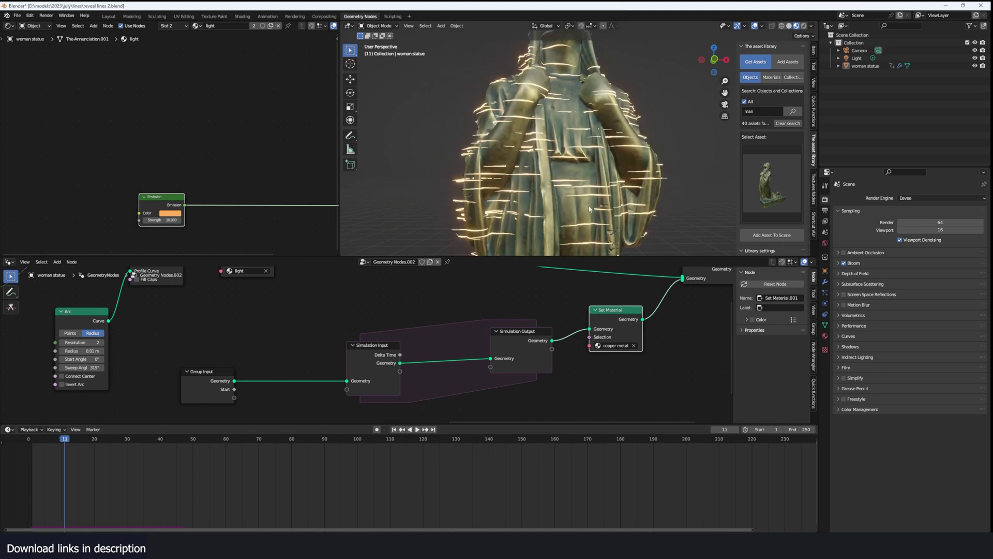
# Spread the second zone's Simulation Input and Simulation Output apart and add a Geometry Proximity node above them.
pyautogui.scroll(2, 429, 362)
pyautogui.moveTo(352, 366); pyautogui.dragTo(268, 366)
pyautogui.scroll(-3, 394, 352)
pyautogui.moveTo(509, 333); pyautogui.dragTo(522, 370)
pyautogui.hotkey('shift', 'a')
pyautogui.click(488, 326)
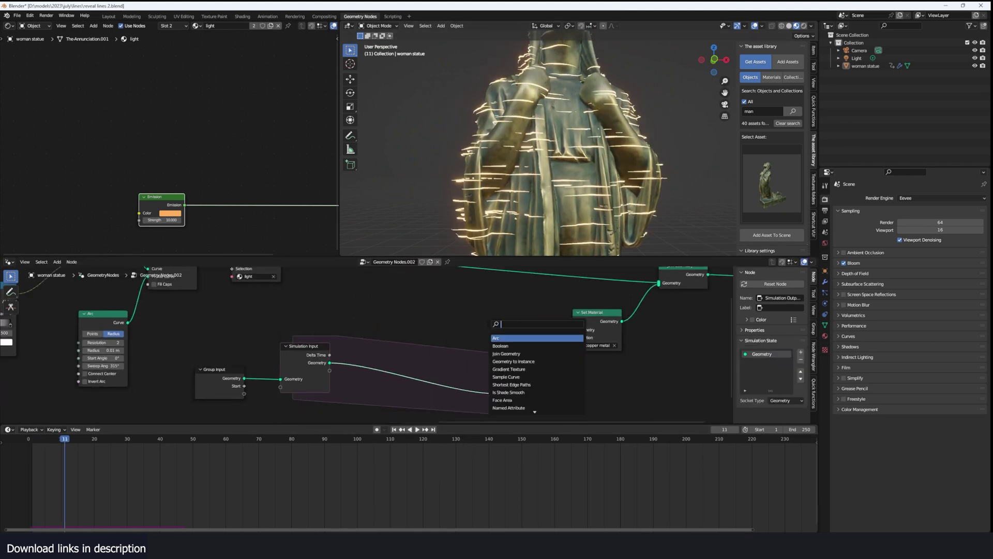
pyautogui.write('geo')
pyautogui.click(512, 369)
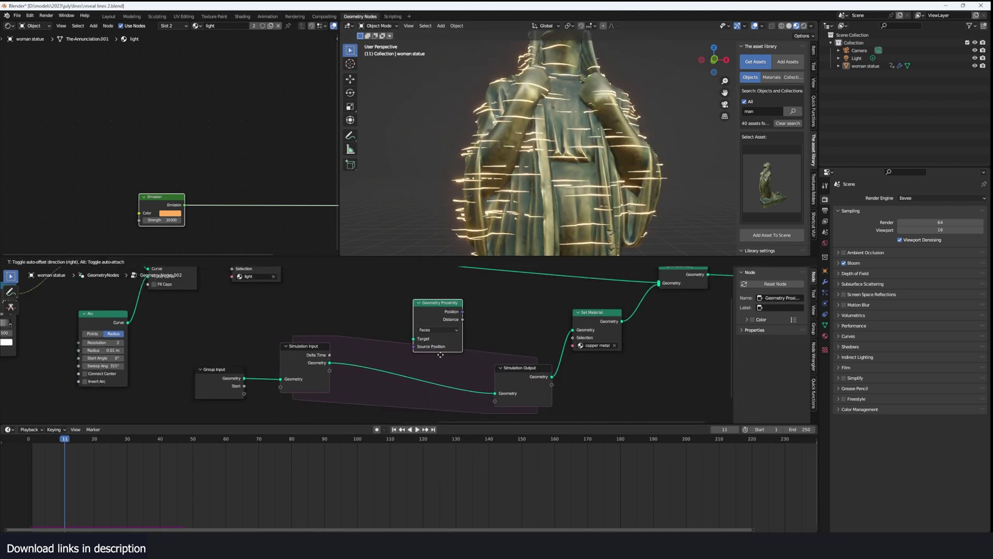
pyautogui.moveTo(328, 308); pyautogui.dragTo(339, 335, button='middle')
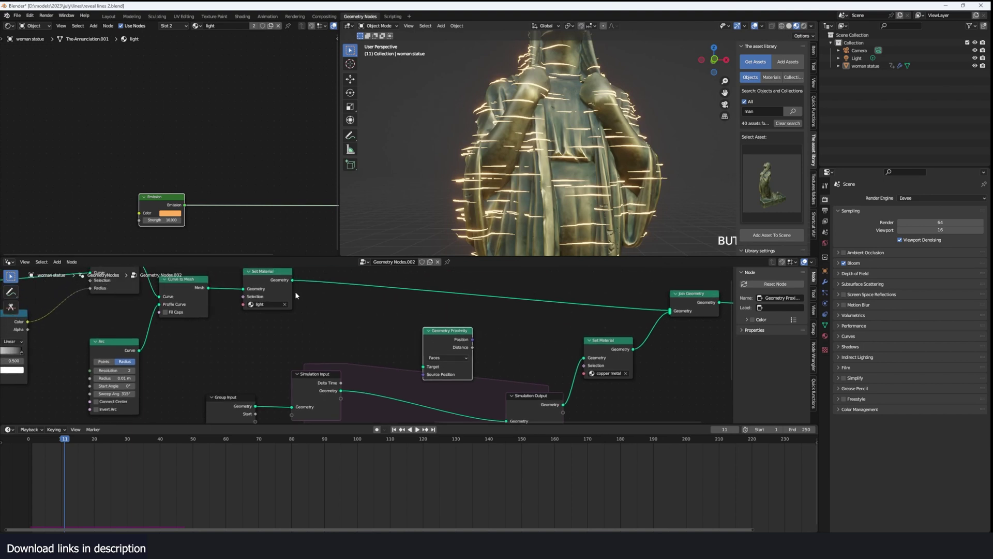
# Connect the Geometry output of the light Set Material node to the Target input of Geometry Proximity.
pyautogui.click(292, 283)
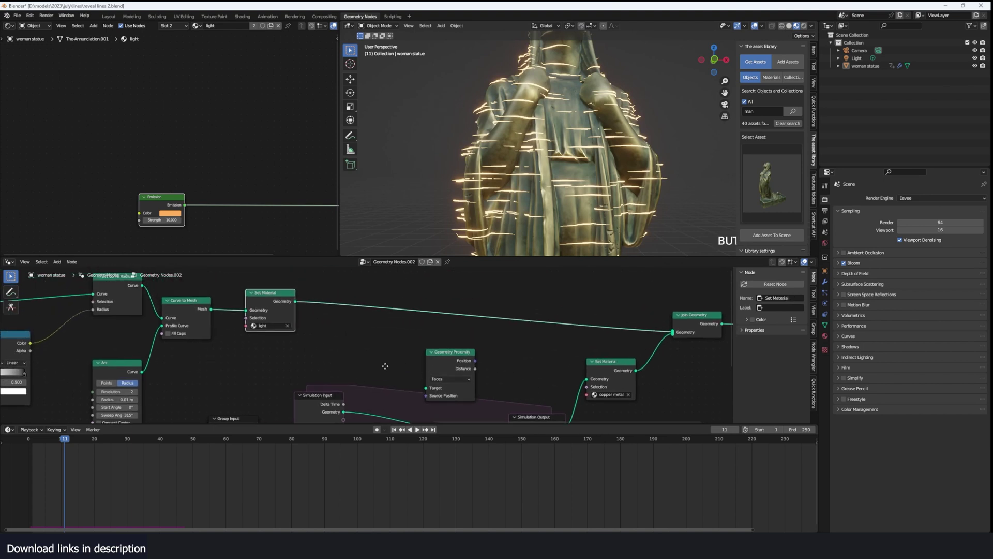
pyautogui.moveTo(296, 280); pyautogui.dragTo(298, 303, button='middle')
pyautogui.keyDown('ctrl'); pyautogui.keyDown('shift'); pyautogui.click(291, 303); pyautogui.keyUp('shift'); pyautogui.keyUp('ctrl')
pyautogui.press('x')
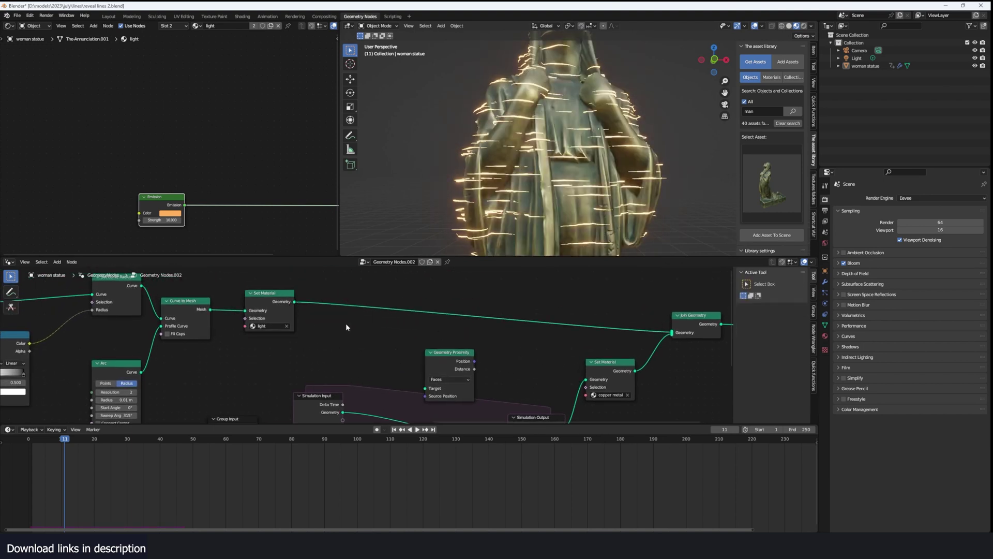
pyautogui.moveTo(294, 302); pyautogui.dragTo(409, 389)
pyautogui.moveTo(424, 392); pyautogui.dragTo(408, 331, button='middle')
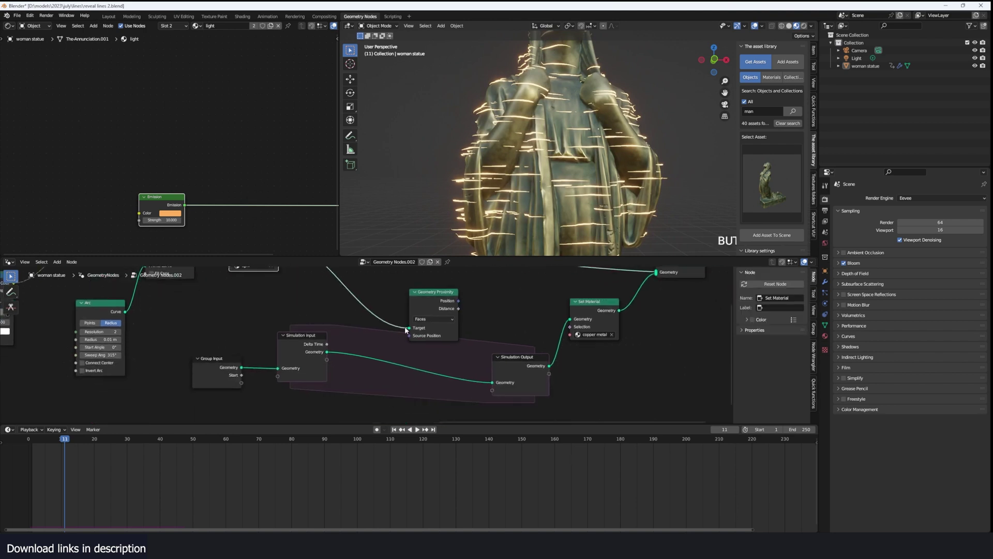
# Preview Geometry Proximity's Distance with a Viewer node on the second Simulation Output's Geometry and place the Viewer beyond Set Material.
pyautogui.moveTo(439, 312); pyautogui.dragTo(503, 321)
pyautogui.keyDown('ctrl'); pyautogui.keyDown('shift'); pyautogui.click(416, 316); pyautogui.keyUp('shift'); pyautogui.keyUp('ctrl')
pyautogui.moveTo(504, 375); pyautogui.dragTo(472, 379)
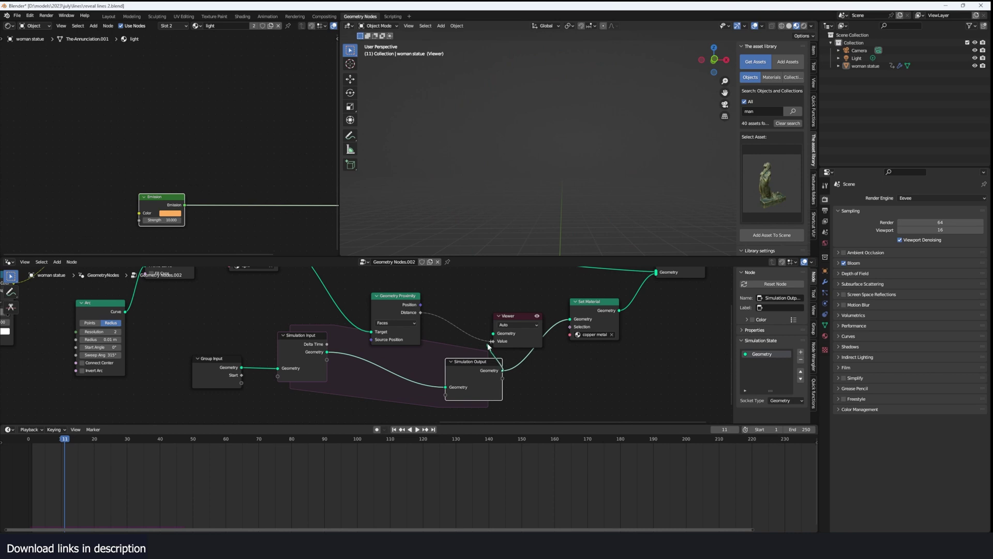
pyautogui.moveTo(490, 340); pyautogui.dragTo(674, 317)
# Play the animation from the first frame to frame 25 and examine the distance shading on the whole statue.
pyautogui.moveTo(51, 465); pyautogui.dragTo(20, 466)
pyautogui.press('space')
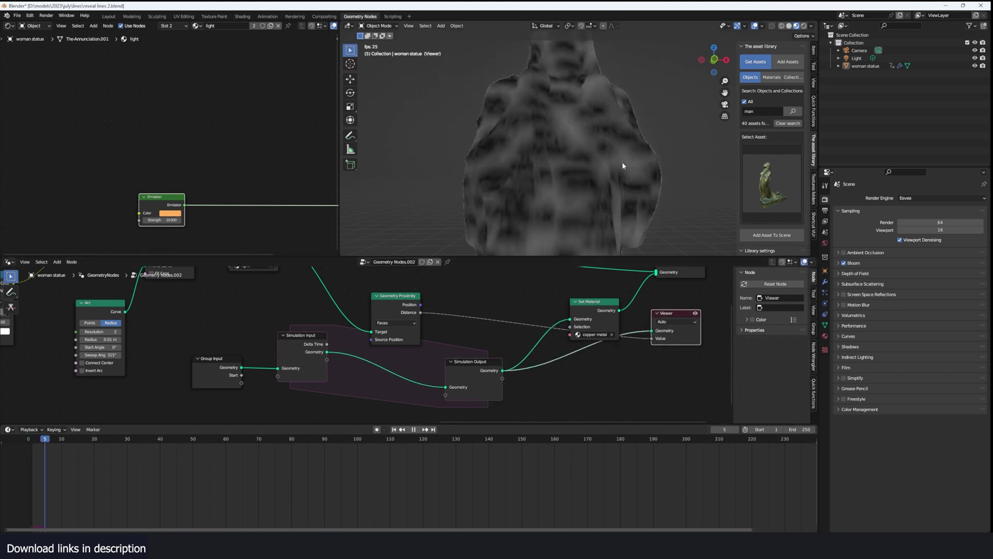
pyautogui.scroll(-5, 622, 161)
pyautogui.press('space')
pyautogui.scroll(1, 470, 332)
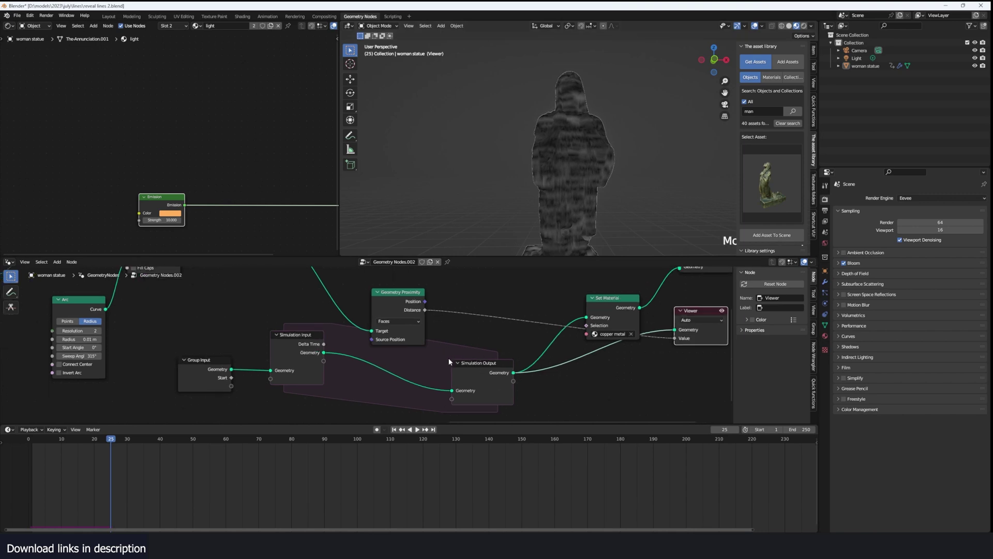
# Lower the second zone's Simulation Input, align its Group Input, and move Simulation Output away to widen the zone.
pyautogui.scroll(-2, 496, 369)
pyautogui.moveTo(316, 346); pyautogui.dragTo(311, 367)
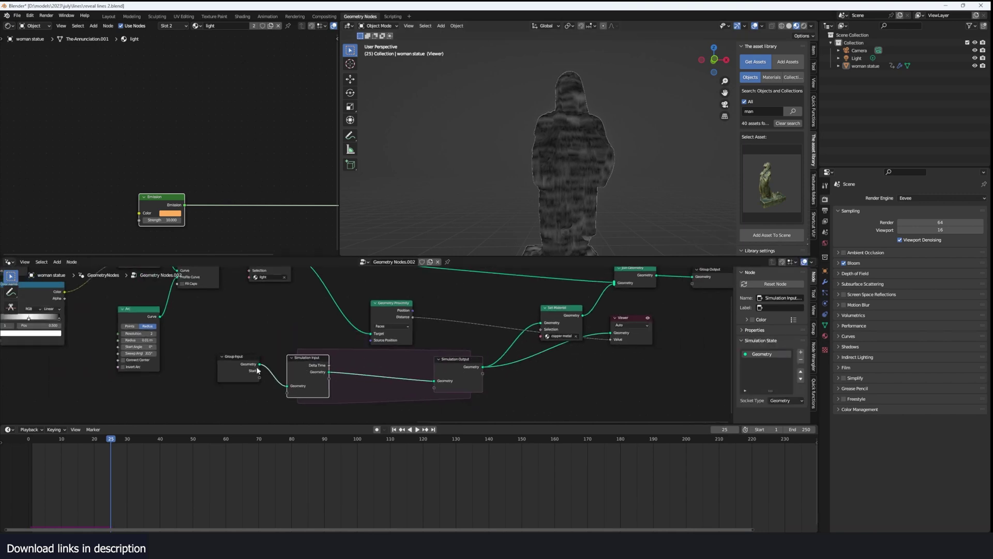
pyautogui.moveTo(231, 374); pyautogui.dragTo(227, 383)
pyautogui.scroll(-3, 435, 352)
pyautogui.click(435, 355)
pyautogui.scroll(2, 342, 352)
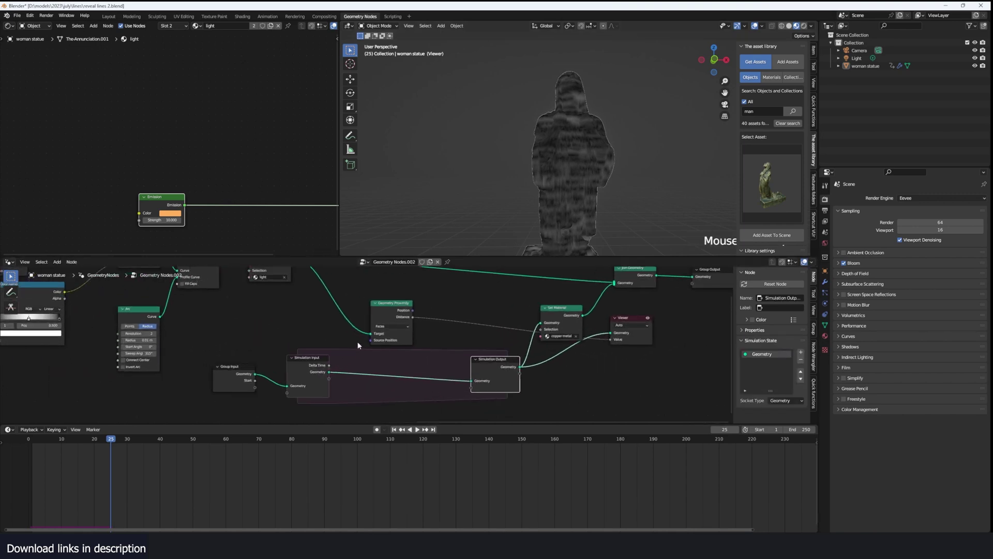
# Try inserting a Store Named Attribute node with the name mask between the second zone's Simulation Input and Simulation Output.
pyautogui.hotkey('shift', 'a')
pyautogui.write('store')
pyautogui.press('Return')
pyautogui.click(451, 391)
pyautogui.scroll(3, 425, 336)
pyautogui.moveTo(404, 314); pyautogui.dragTo(355, 311)
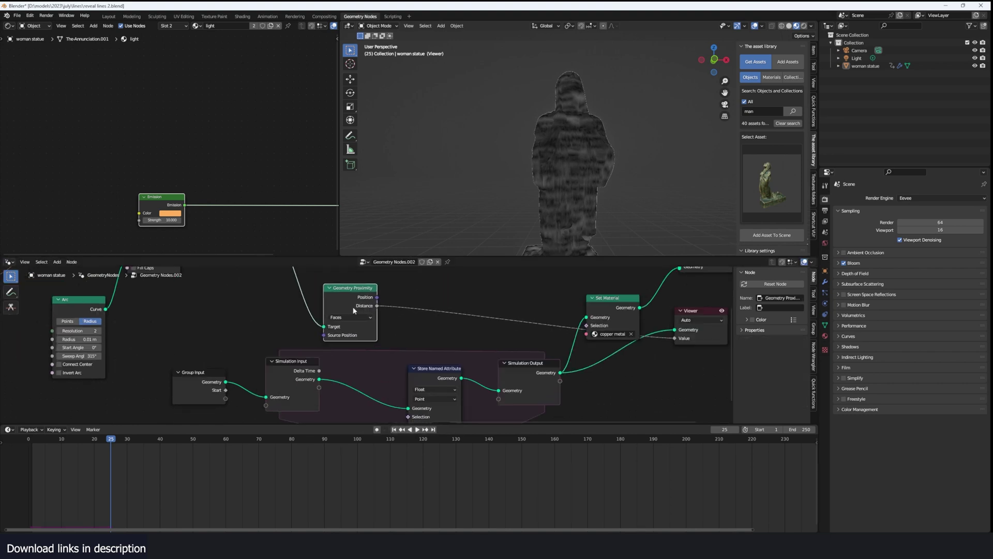
pyautogui.moveTo(420, 325); pyautogui.dragTo(428, 299, button='middle')
pyautogui.click(454, 399)
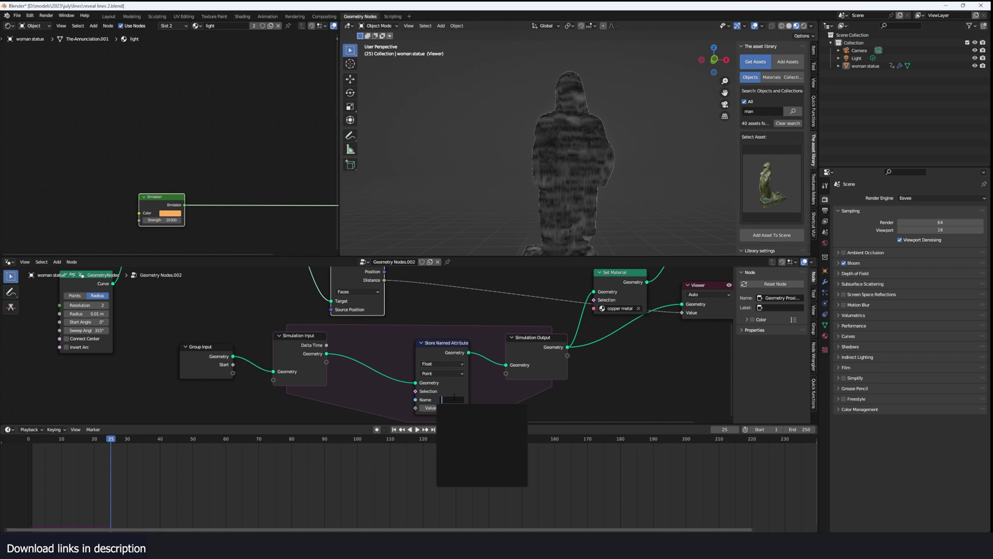
pyautogui.write('mask')
pyautogui.press('Return')
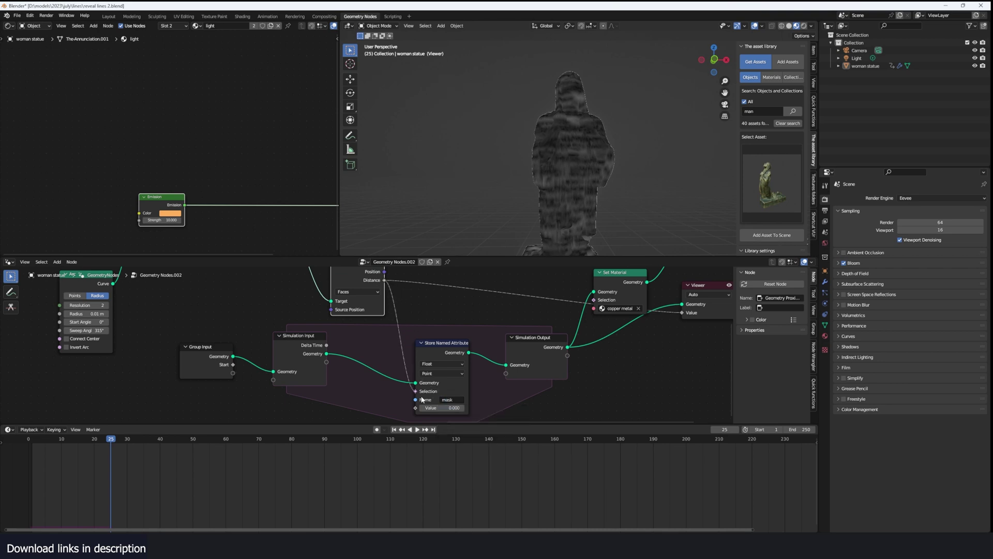
# Connect the proximity Distance to the mask attribute's Value, then remove the Store Named Attribute node while keeping the Geometry link.
pyautogui.moveTo(422, 400)
pyautogui.mouseDown()
pyautogui.moveTo(415, 409)
pyautogui.moveTo(415, 399)
pyautogui.mouseUp()
pyautogui.scroll(-2, 540, 329)
pyautogui.moveTo(418, 331); pyautogui.dragTo(422, 351, button='middle')
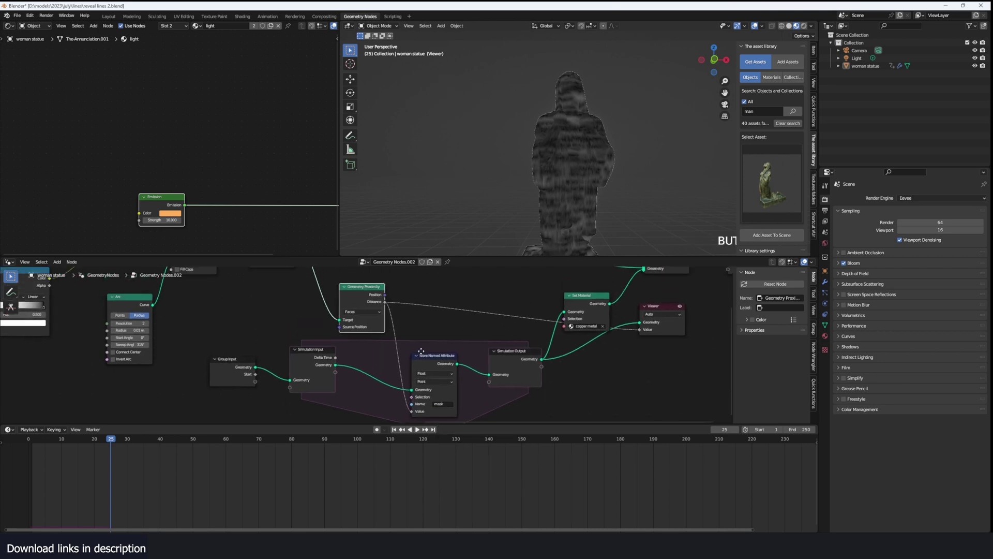
pyautogui.click(428, 357)
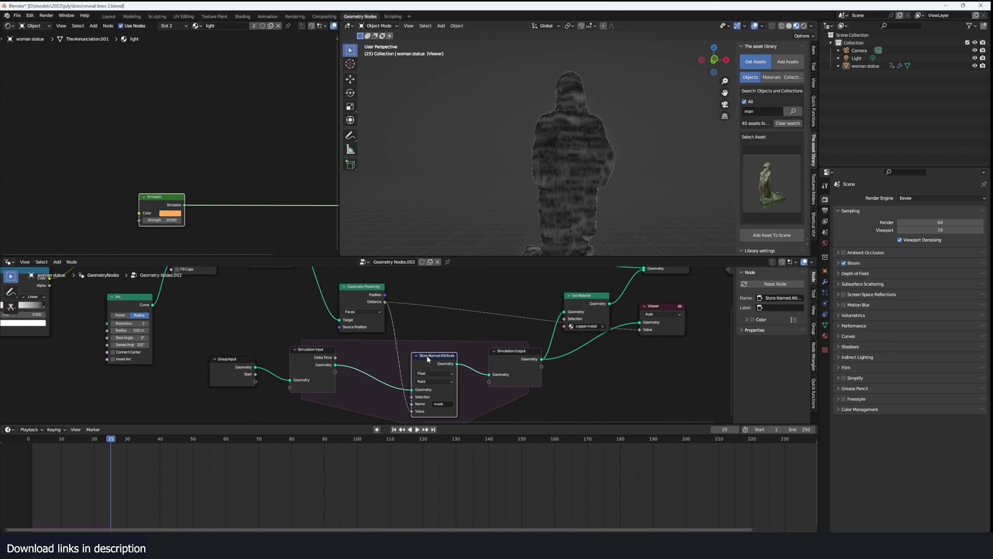
pyautogui.hotkey('ctrl', 'x')
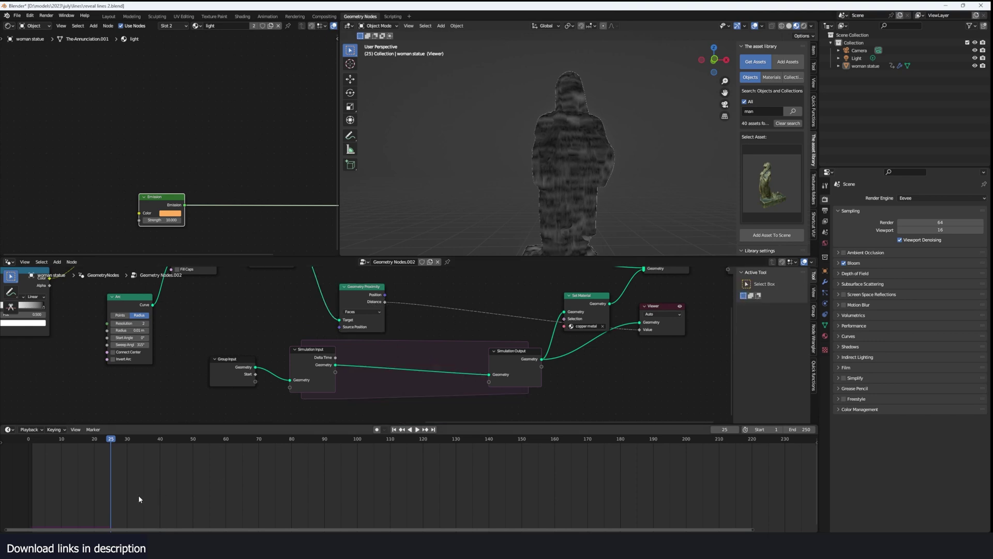
# Play the animation from the first frame and examine the distance shading on the statue up close and from the side.
pyautogui.click(28, 439)
pyautogui.press('space')
pyautogui.scroll(4, 610, 167)
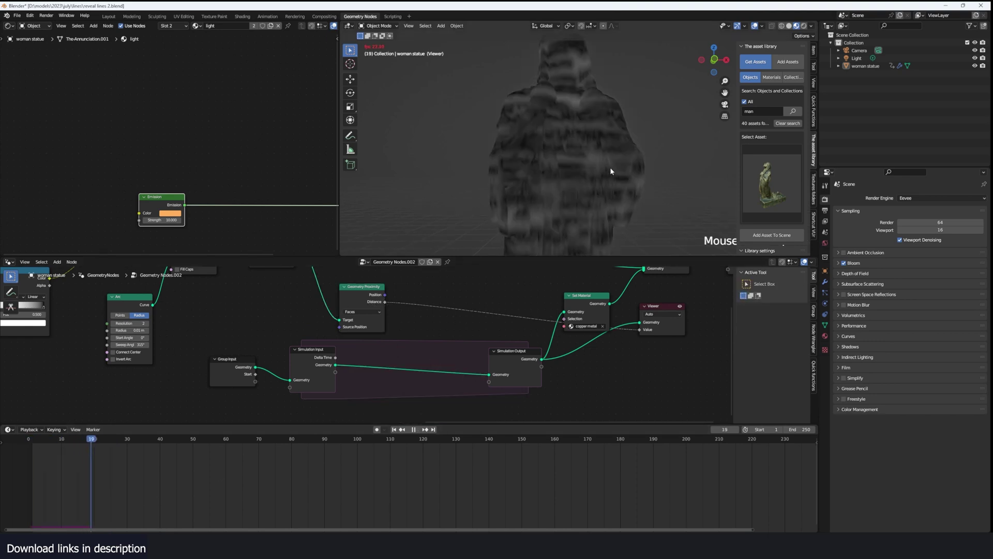
pyautogui.moveTo(610, 167); pyautogui.dragTo(450, 170, button='middle')
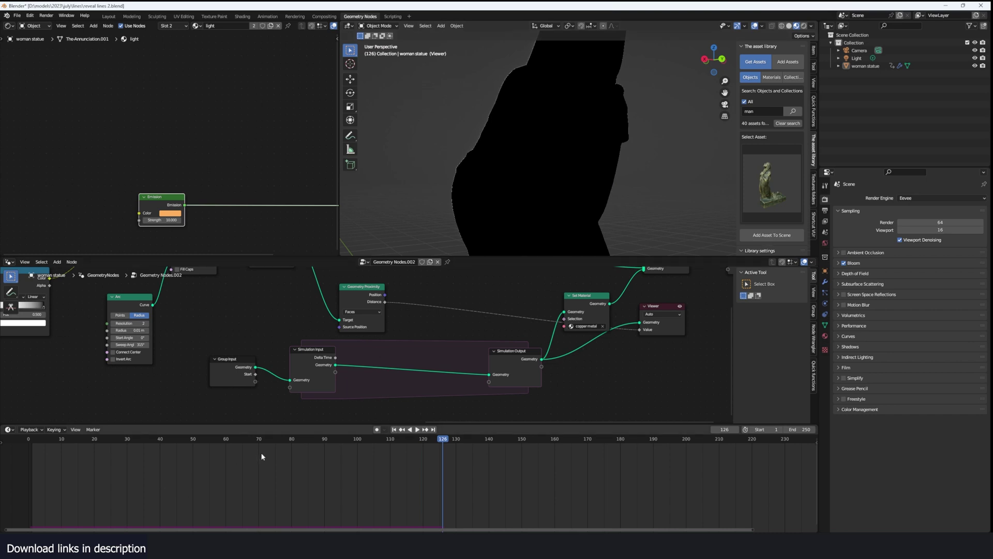
# Replay from the first frame while viewing the statue's front and stop at frame 45 to check the distance shading.
pyautogui.keyDown('shift'); pyautogui.rightClick(29, 489); pyautogui.keyUp('shift')
pyautogui.press('space')
pyautogui.moveTo(512, 220); pyautogui.dragTo(598, 210, button='middle')
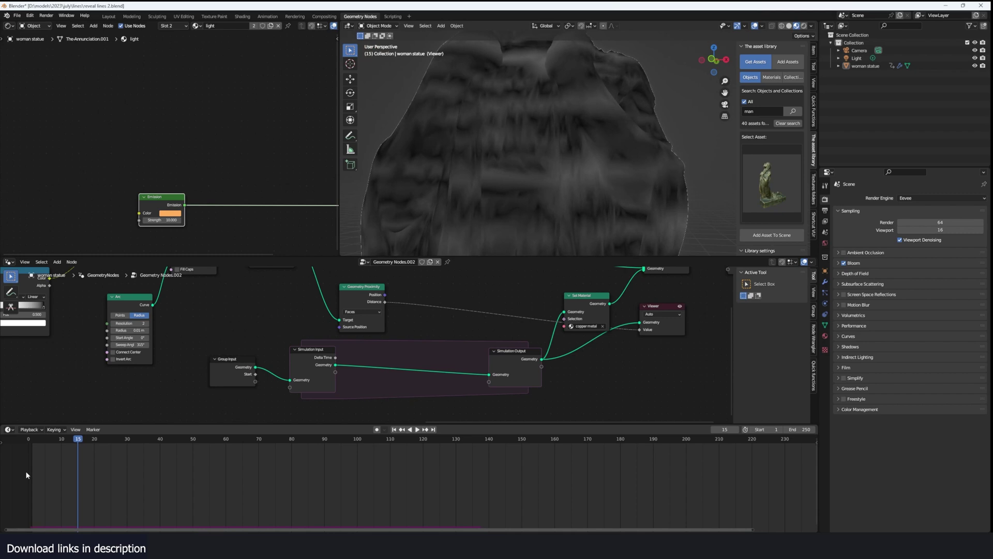
pyautogui.press('space')
pyautogui.press('space')
# Insert a Color Ramp node on the link from Geometry Proximity's Distance to the Viewer's Value.
pyautogui.hotkey('shift', 'a')
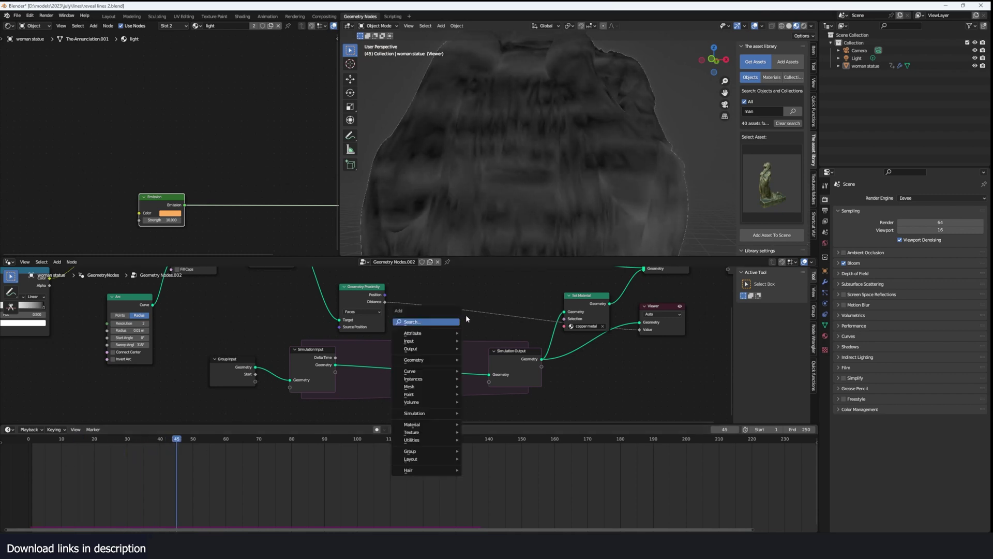
pyautogui.click(443, 321)
pyautogui.write('ram')
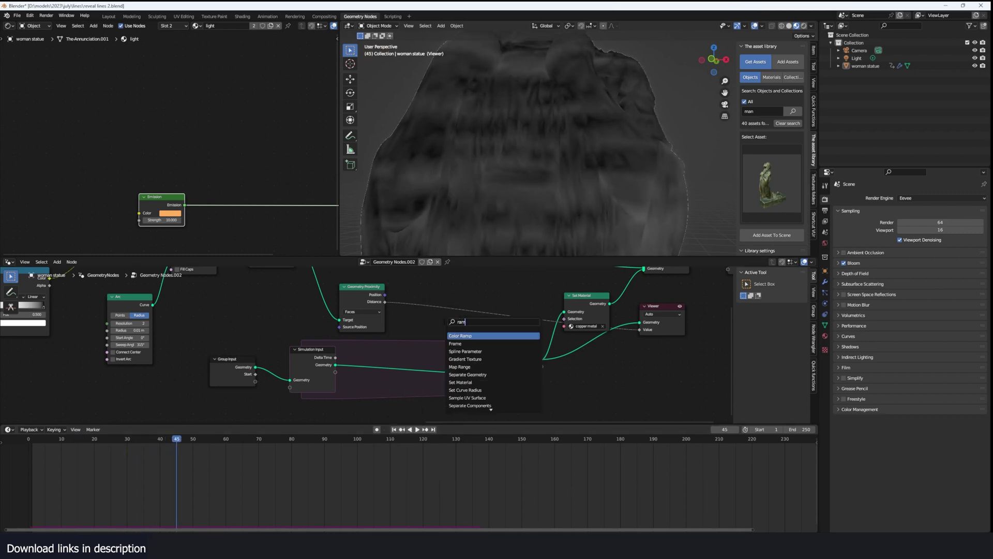
pyautogui.write('p')
pyautogui.press('Return')
pyautogui.click(419, 286)
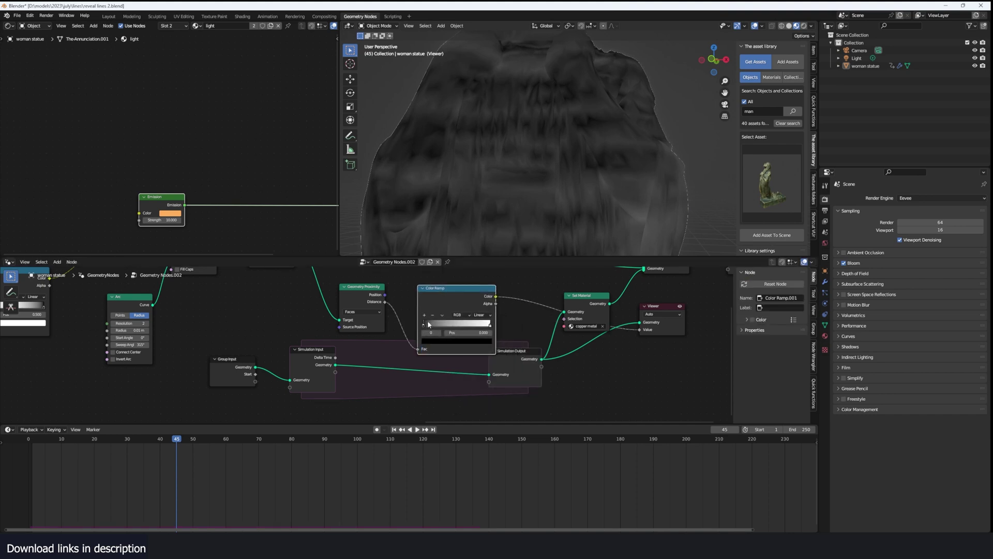
# Move the Color Ramp's stops close together near its black end and replay the animation from the start to frame 130.
pyautogui.moveTo(428, 324)
pyautogui.mouseDown()
pyautogui.moveTo(455, 323)
pyautogui.moveTo(431, 322)
pyautogui.mouseUp()
pyautogui.hotkey('shift', 'Left')
pyautogui.press('space')
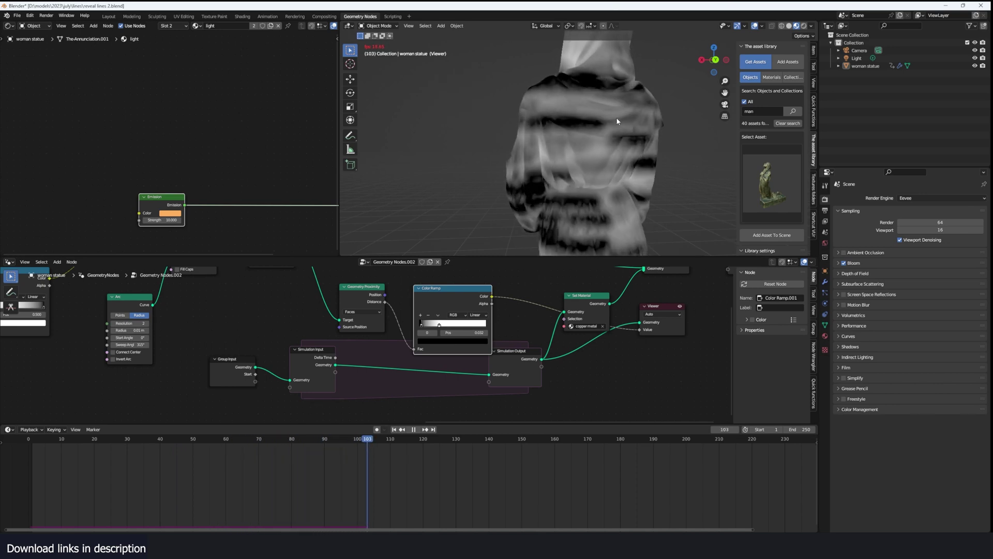
pyautogui.press('space')
pyautogui.scroll(-3, 501, 321)
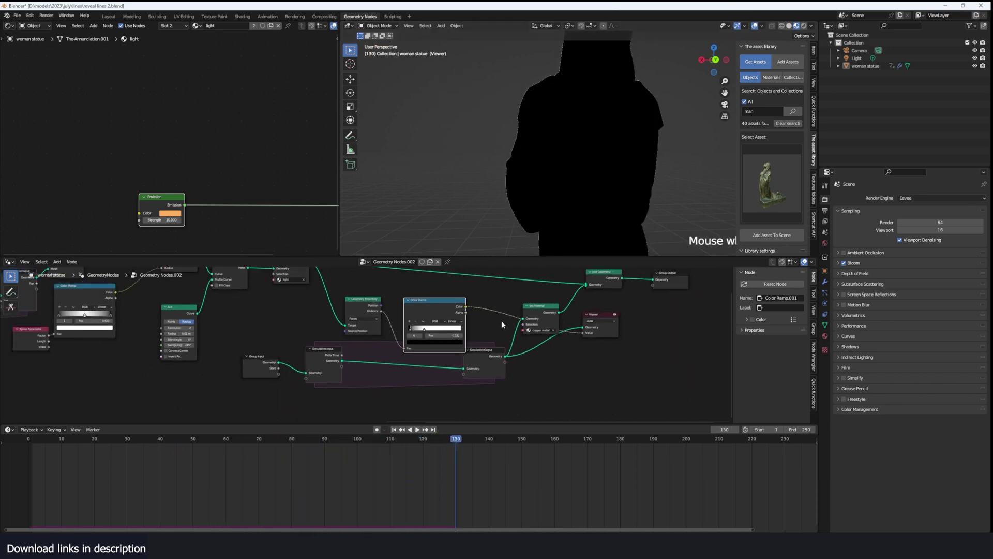
# Move the second Simulation Output and the copper metal Set Material farther away to clear space beside the Color Ramp.
pyautogui.moveTo(483, 360); pyautogui.dragTo(514, 373)
pyautogui.moveTo(541, 316); pyautogui.dragTo(556, 315)
pyautogui.scroll(1, 519, 331)
pyautogui.hotkey('shift', 'a')
pyautogui.write('st')
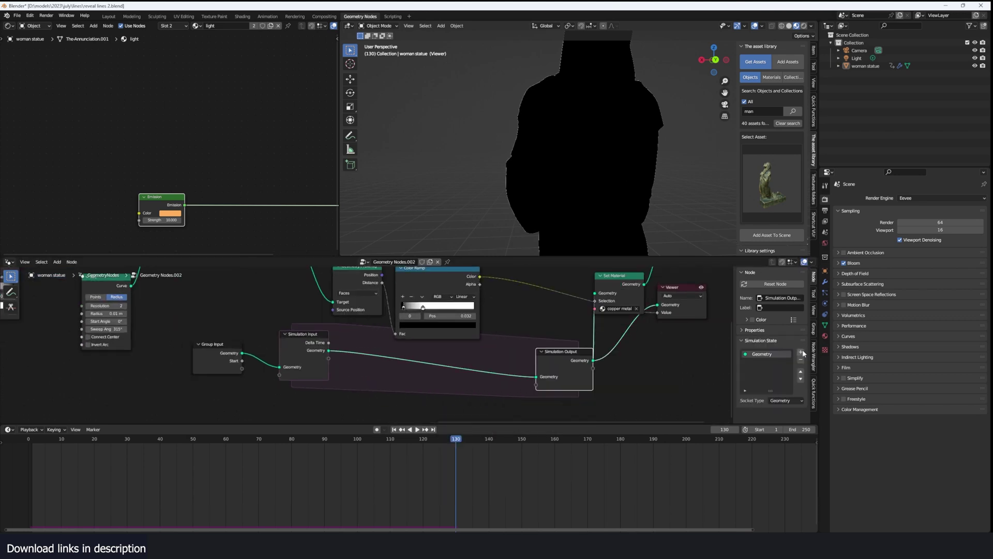
# Add a Float state item to the second simulation zone and connect the Color Ramp's Color to it on the Simulation Output.
pyautogui.click(801, 352)
pyautogui.click(786, 401)
pyautogui.click(784, 406)
pyautogui.moveTo(485, 312)
pyautogui.mouseDown(button='middle')
pyautogui.moveTo(501, 297)
pyautogui.moveTo(499, 310)
pyautogui.mouseUp(button='middle')
pyautogui.moveTo(493, 270); pyautogui.dragTo(511, 300)
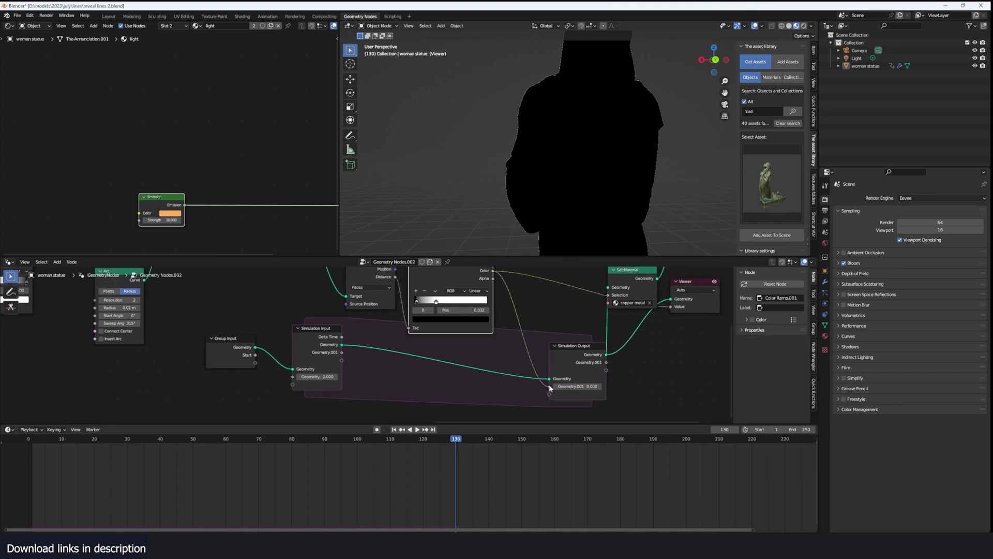
pyautogui.moveTo(550, 388); pyautogui.dragTo(550, 387)
pyautogui.scroll(-2, 522, 354)
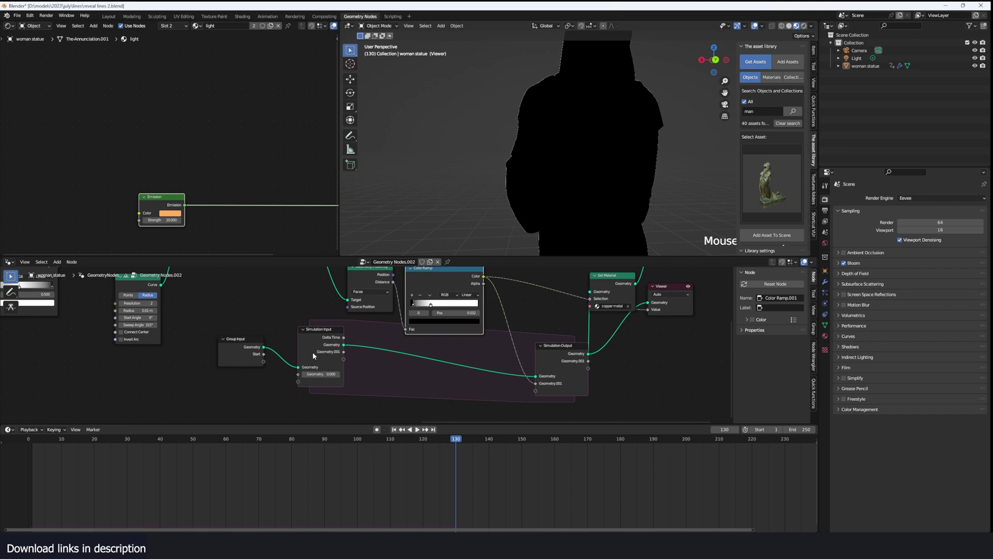
# Move the second Simulation Input slightly away from the other nodes and rename its Geometry.001 state item to mask.
pyautogui.moveTo(313, 353); pyautogui.dragTo(296, 370)
pyautogui.moveTo(368, 363); pyautogui.dragTo(371, 359, button='middle')
pyautogui.hotkey('shift', 'a')
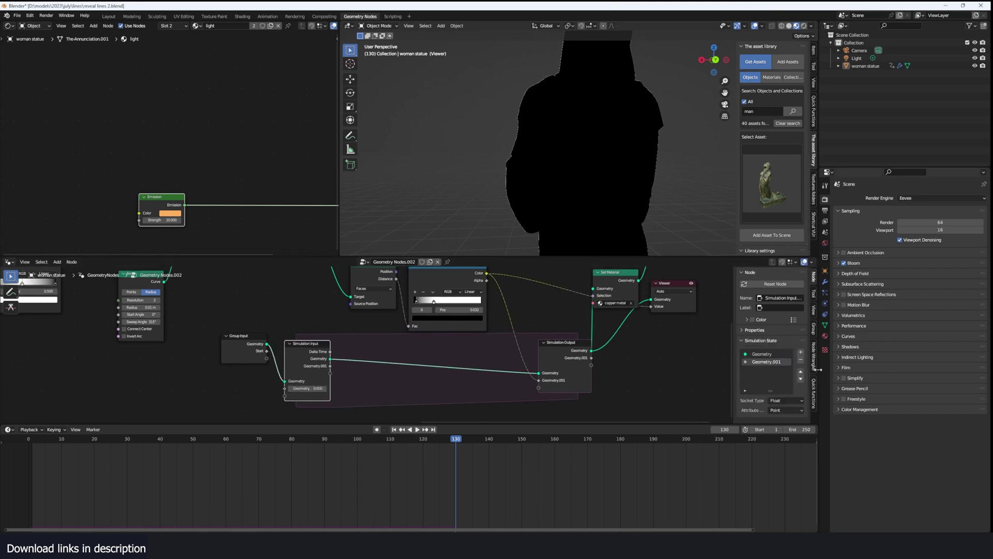
pyautogui.doubleClick(766, 361)
pyautogui.write('mask')
pyautogui.press('Return')
# Connect the Simulation Output's mask to the Viewer's Value and replay the animation from the start to frame 33.
pyautogui.moveTo(592, 358); pyautogui.dragTo(638, 316)
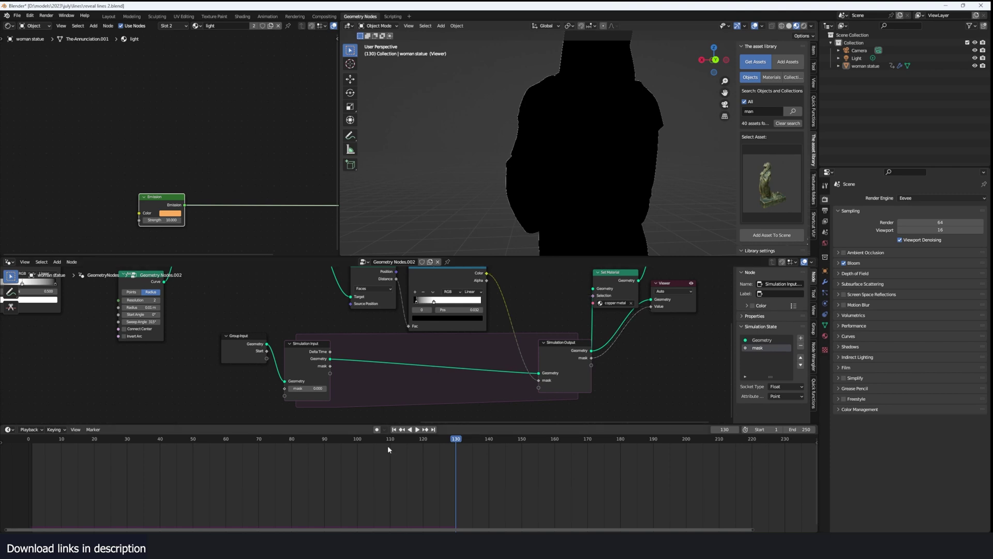
pyautogui.hotkey('shift', 'Left')
pyautogui.press('space')
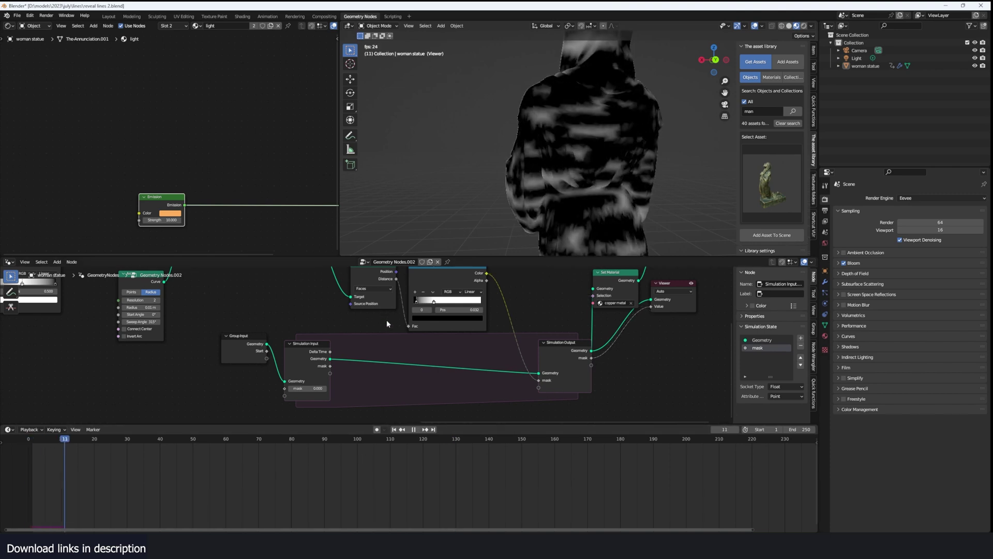
pyautogui.press('space')
# Add a Math node set to Add inside the second simulation zone, fed by the Simulation Input's mask.
pyautogui.moveTo(454, 344); pyautogui.dragTo(474, 333, button='middle')
pyautogui.hotkey('shift', 'a')
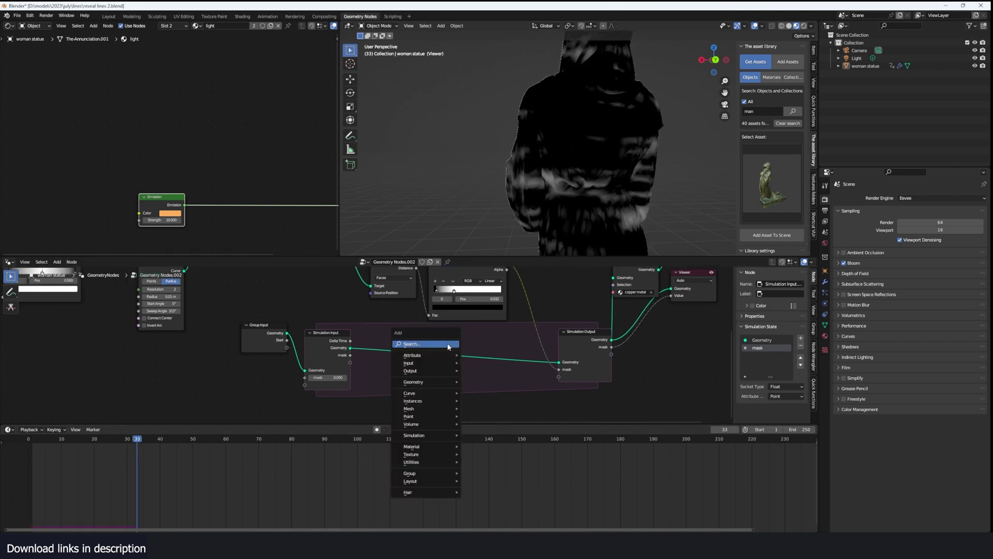
pyautogui.click(449, 343)
pyautogui.write('add')
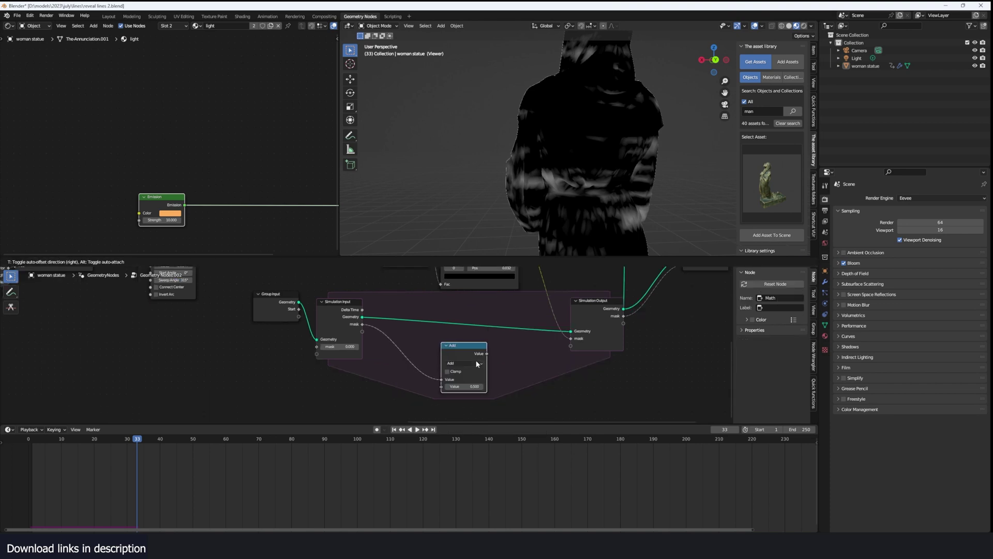
pyautogui.click(477, 362)
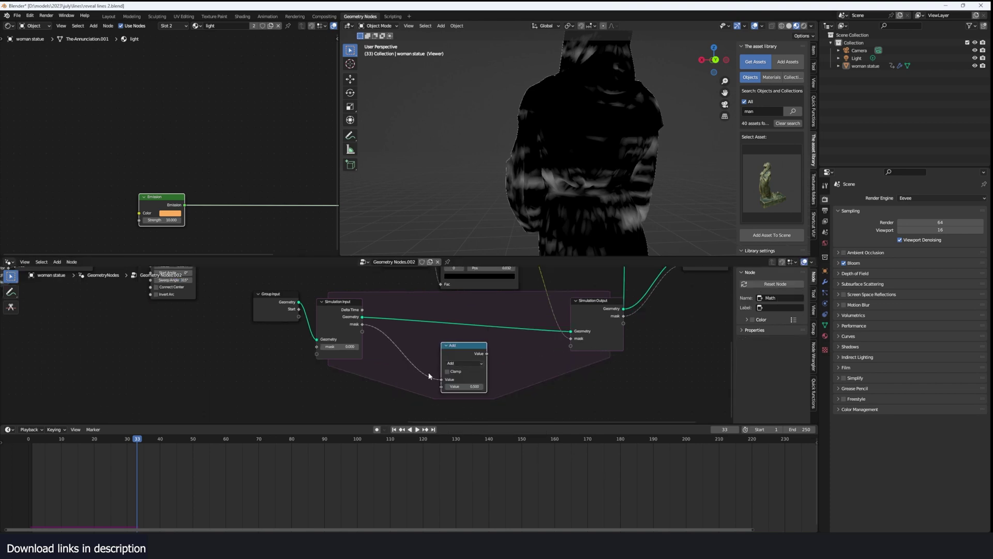
# Connect the Color Ramp's Color to the Add node's second value and the Add result to the Simulation Output's mask, tidying the nodes.
pyautogui.scroll(-2, 449, 319)
pyautogui.moveTo(438, 349); pyautogui.dragTo(490, 357)
pyautogui.scroll(-2, 484, 278)
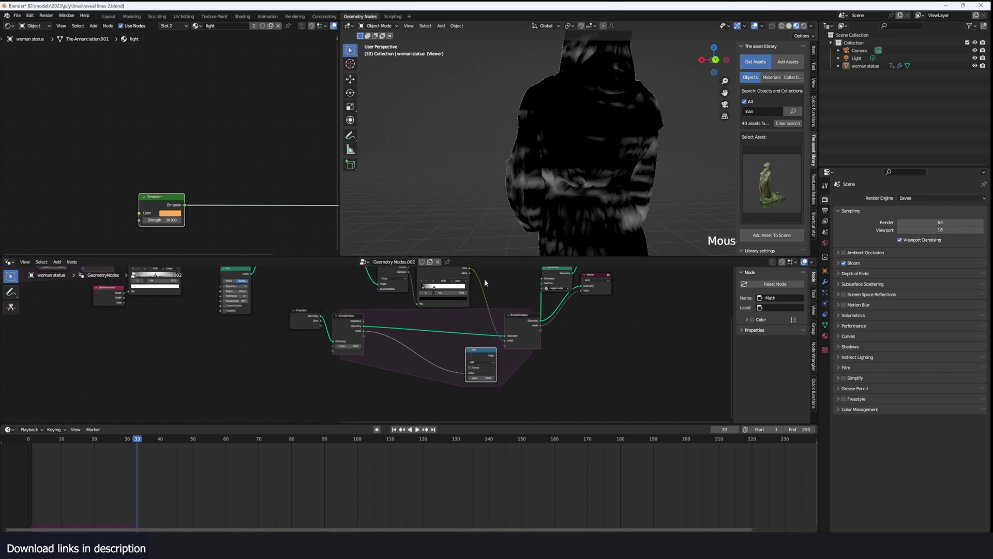
pyautogui.moveTo(445, 275); pyautogui.dragTo(468, 315)
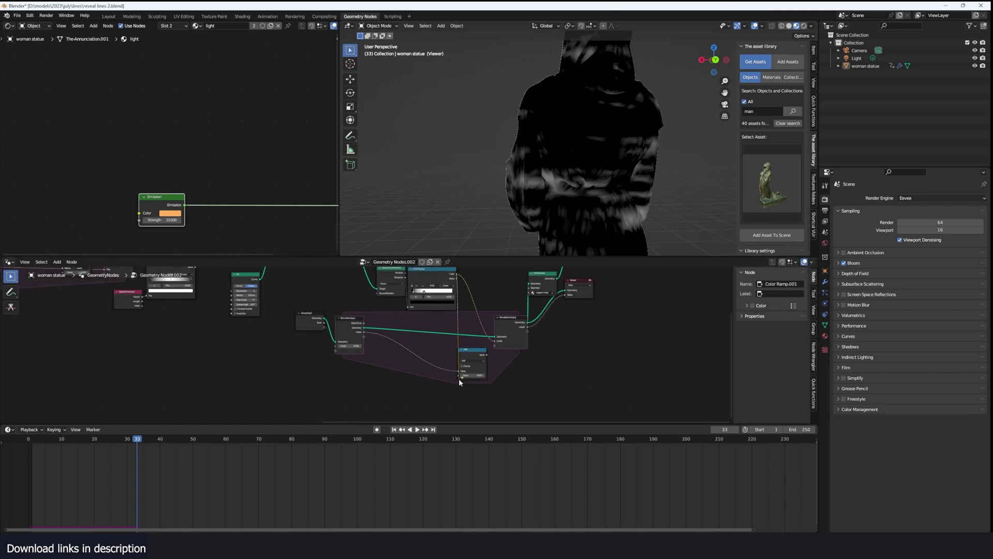
pyautogui.scroll(1, 364, 346)
pyautogui.moveTo(519, 357); pyautogui.dragTo(526, 343)
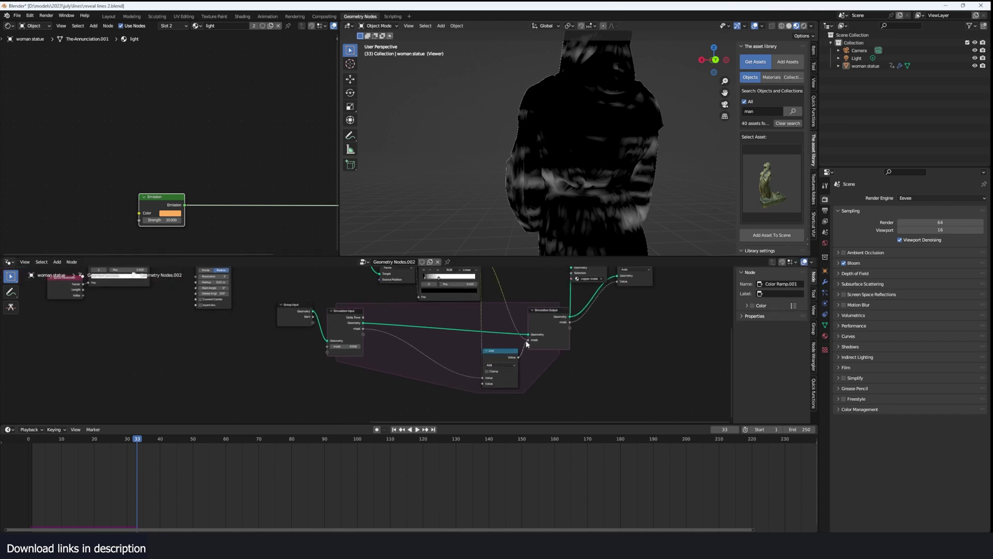
pyautogui.scroll(1, 438, 312)
pyautogui.moveTo(439, 312); pyautogui.dragTo(452, 352, button='middle')
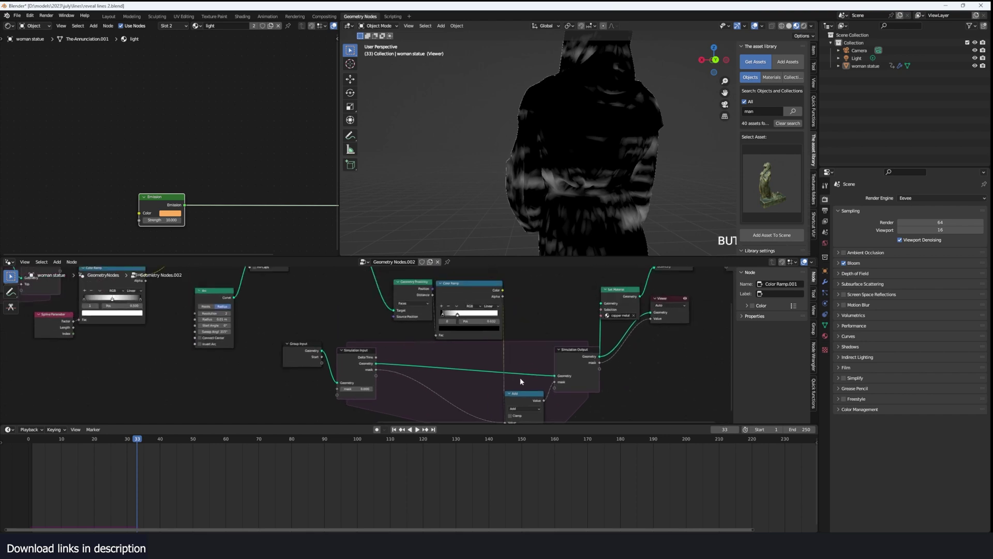
pyautogui.moveTo(522, 393); pyautogui.dragTo(524, 360)
# Replay the accumulated mask from the first frame to frame 127 while viewing the whole statue, and return near the start.
pyautogui.hotkey('shift', 'Left')
pyautogui.press('space')
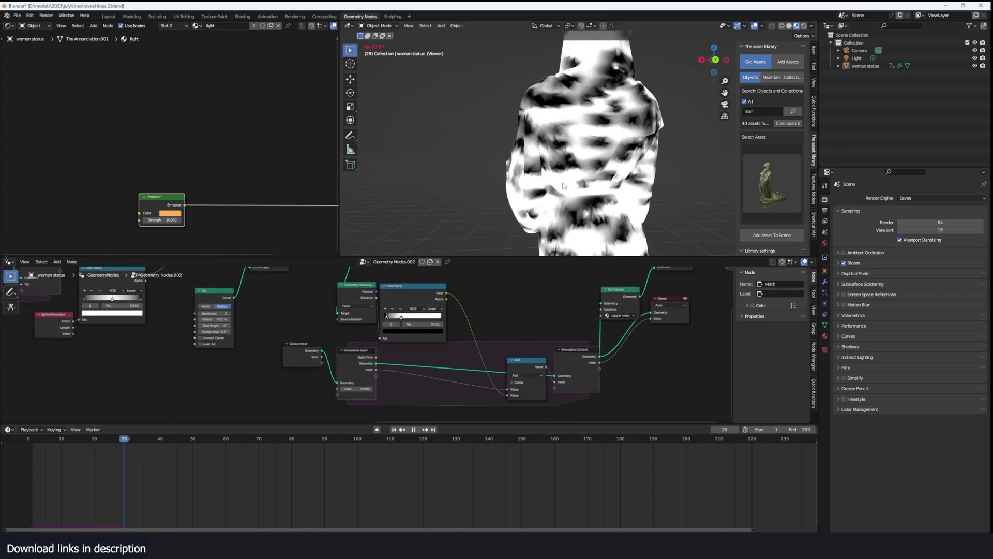
pyautogui.moveTo(564, 185); pyautogui.dragTo(551, 130, button='middle')
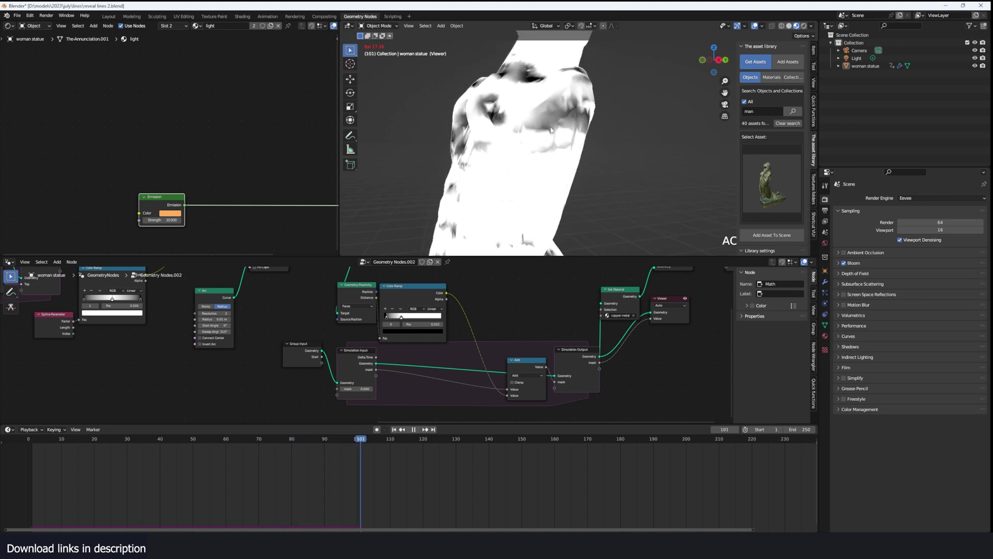
pyautogui.scroll(-4, 551, 130)
pyautogui.press('space')
pyautogui.scroll(-3, 583, 167)
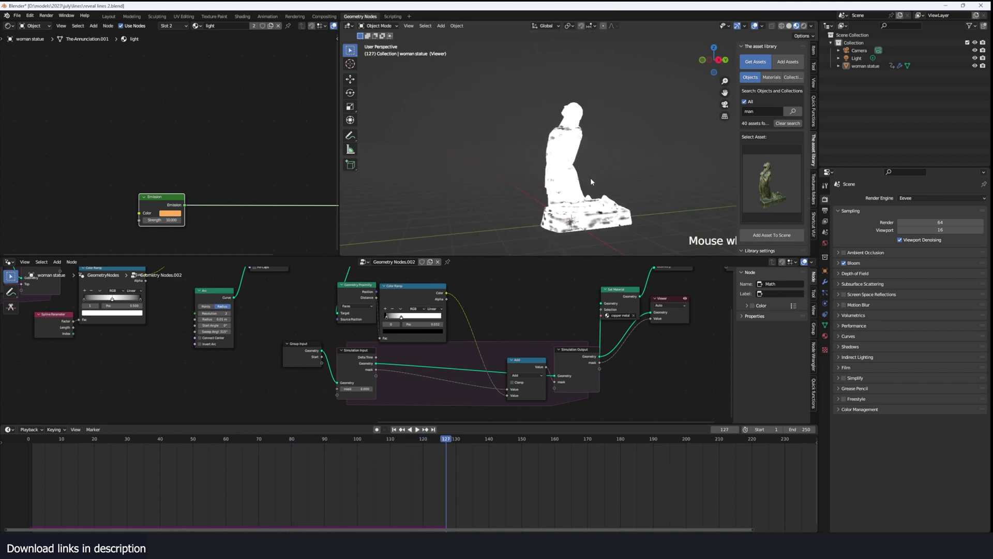
pyautogui.click(34, 439)
pyautogui.scroll(2, 488, 301)
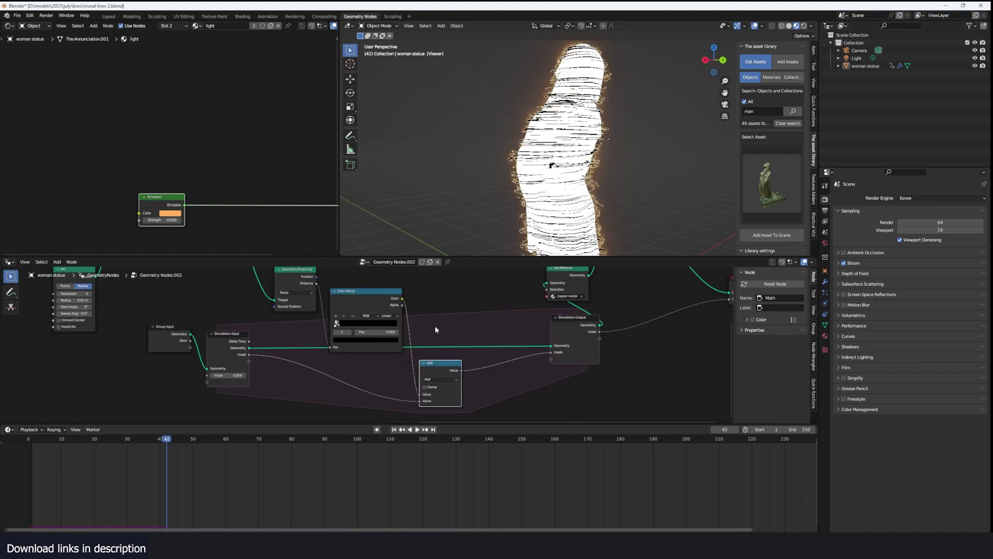
# Insert a Map Range node between the Add node and the Simulation Output's mask input.
pyautogui.hotkey('shift', 'a')
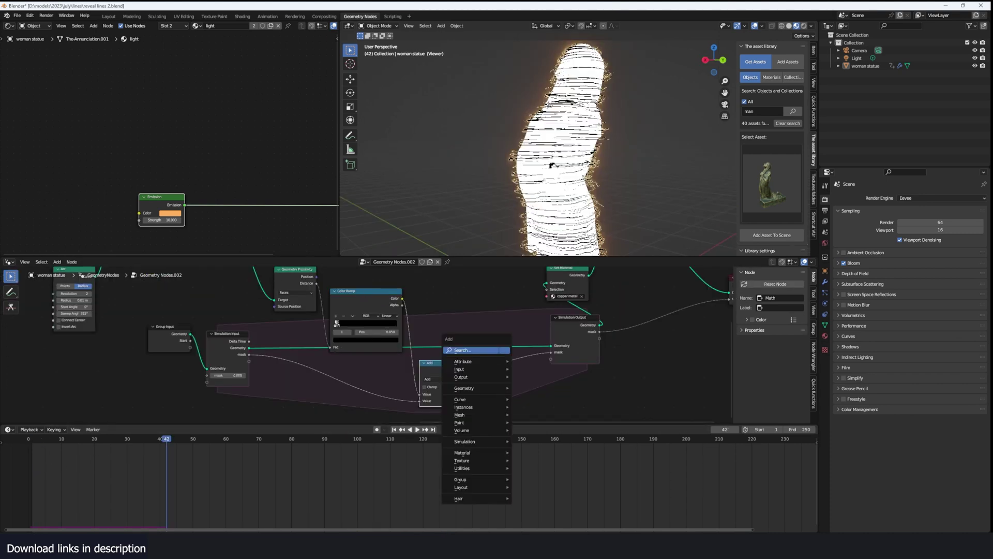
pyautogui.click(501, 350)
pyautogui.write('map')
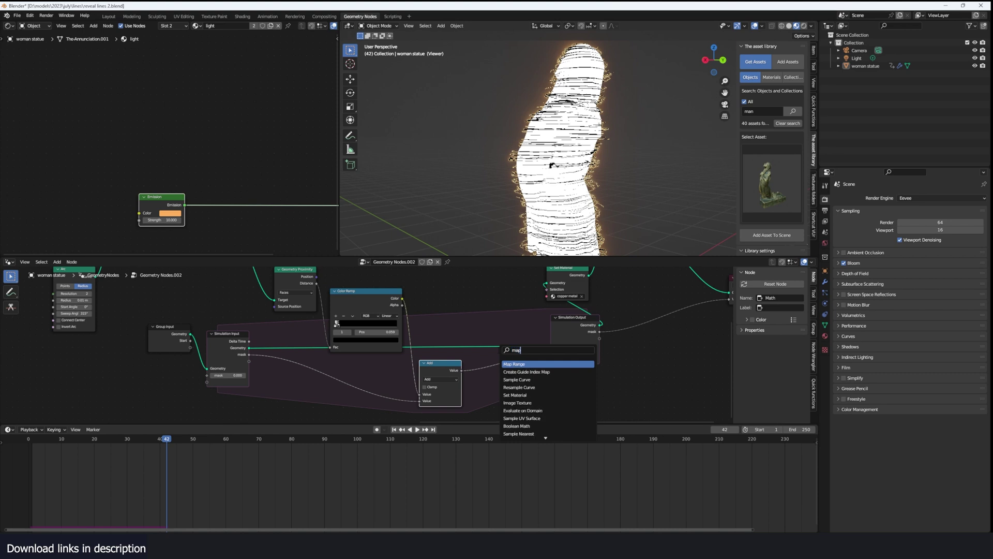
pyautogui.press('Return')
pyautogui.click(457, 410)
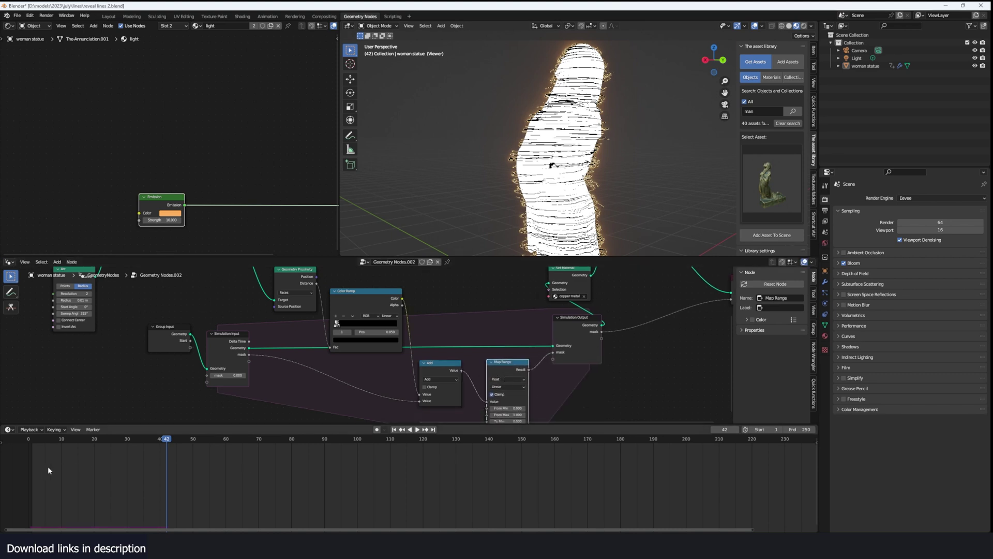
# Replay the clamped mask from the first frame to frame 22 while viewing the full statue.
pyautogui.hotkey('shift', 'Left')
pyautogui.press('space')
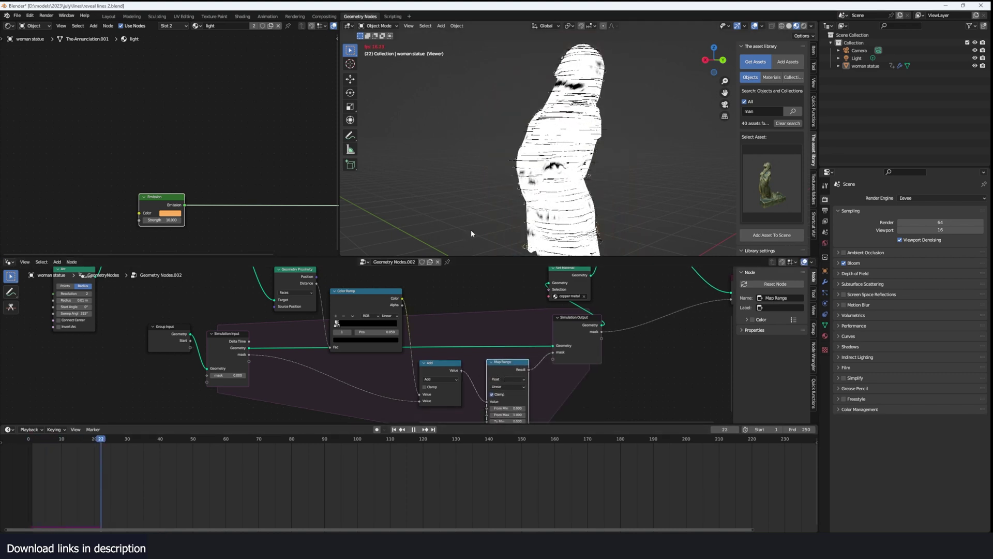
pyautogui.moveTo(471, 230); pyautogui.dragTo(529, 231, button='middle')
pyautogui.scroll(-4, 448, 244)
pyautogui.hotkey('shift', 'Left')
pyautogui.press('space')
pyautogui.scroll(-4, 617, 367)
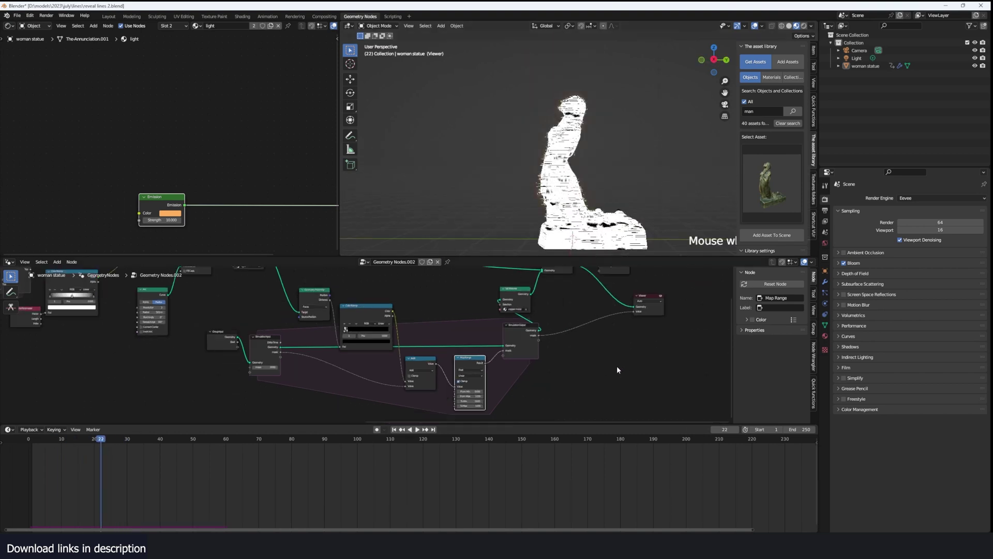
# Make room before the second Simulation Output and insert a Store Named Attribute node named mask on its geometry link, using Map Range's Result as Value.
pyautogui.moveTo(529, 344); pyautogui.dragTo(565, 344)
pyautogui.moveTo(528, 303); pyautogui.dragTo(565, 304)
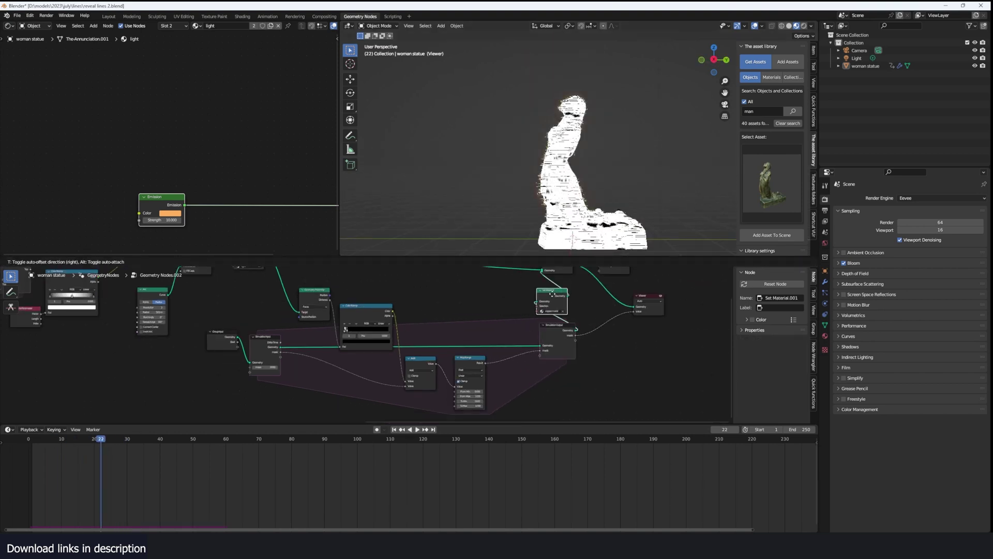
pyautogui.hotkey('shift', 'a')
pyautogui.write('store')
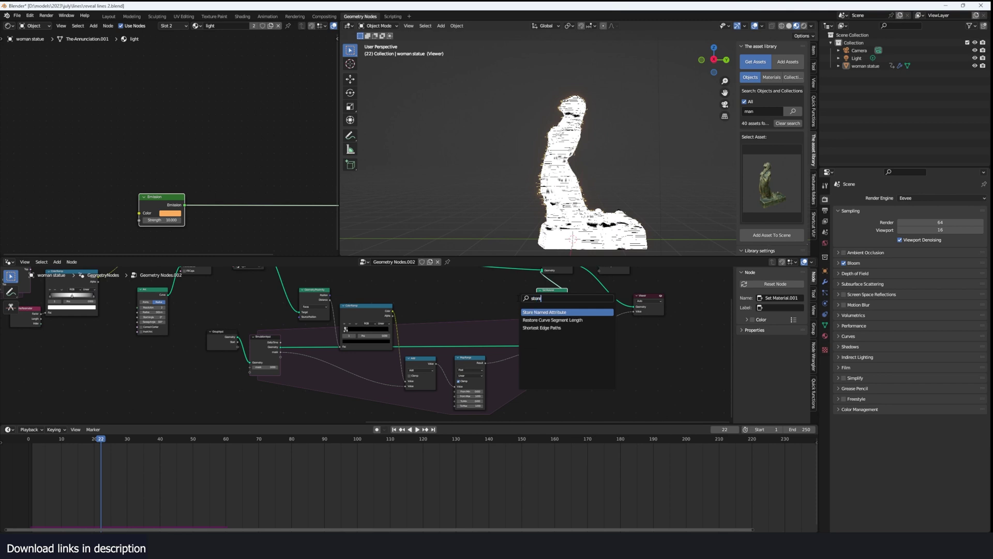
pyautogui.click(531, 312)
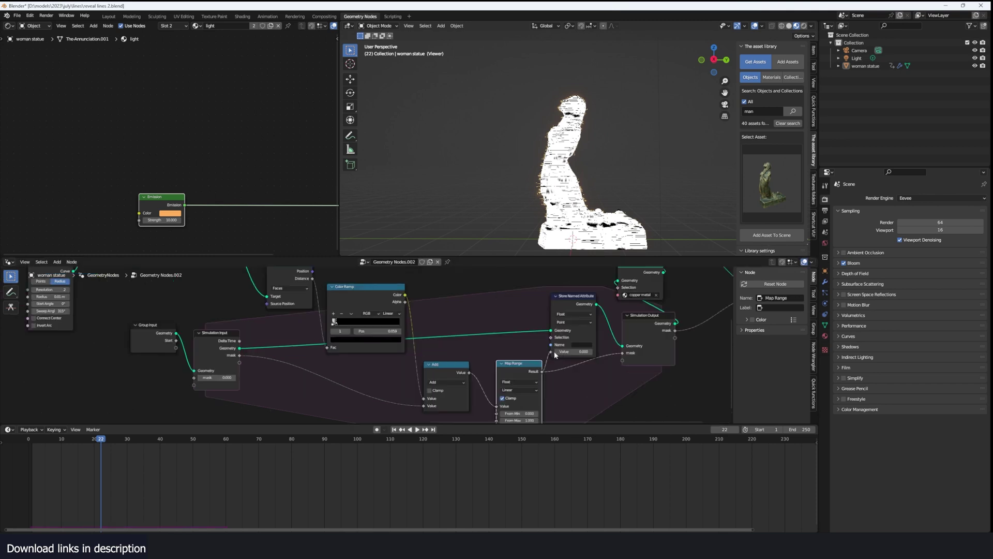
pyautogui.click(574, 344)
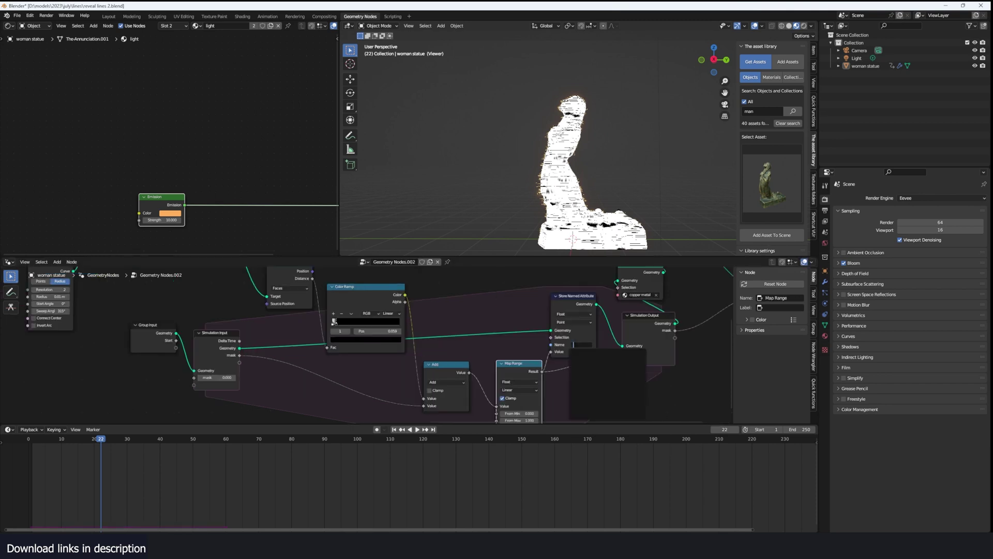
pyautogui.write('mask')
pyautogui.press('Return')
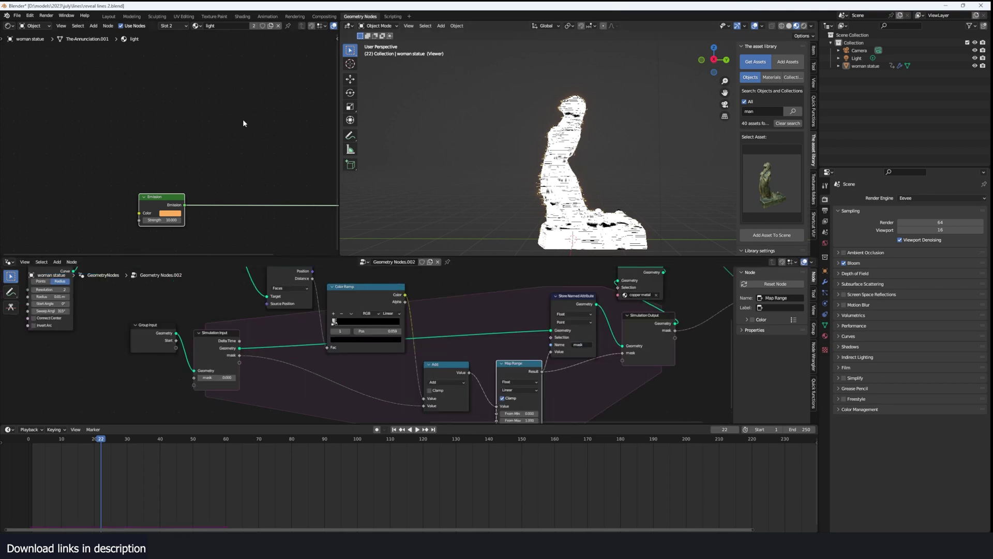
# Open the woman statue's copper metal.001 material for editing.
pyautogui.scroll(-1, 243, 123)
pyautogui.click(826, 335)
pyautogui.scroll(-6, 372, 340)
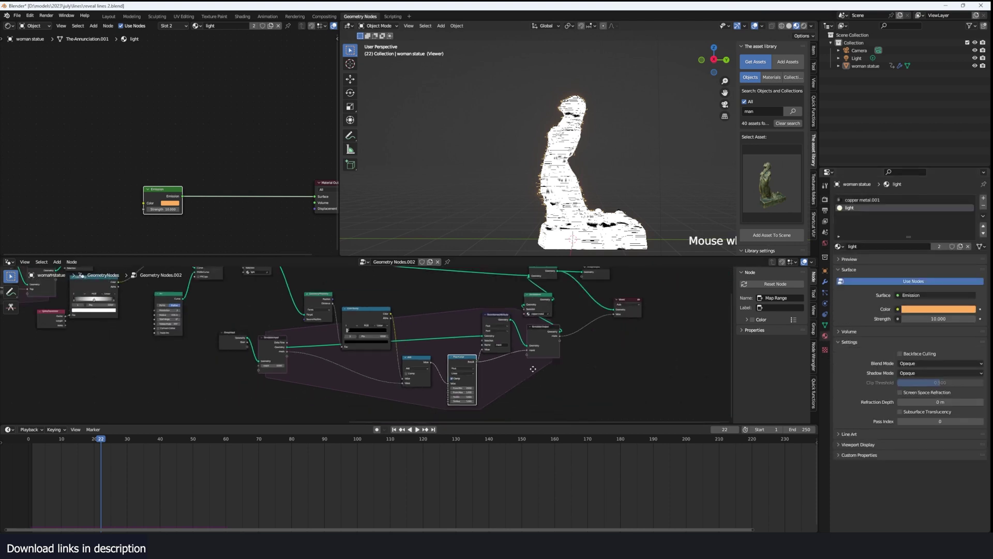
pyautogui.click(855, 202)
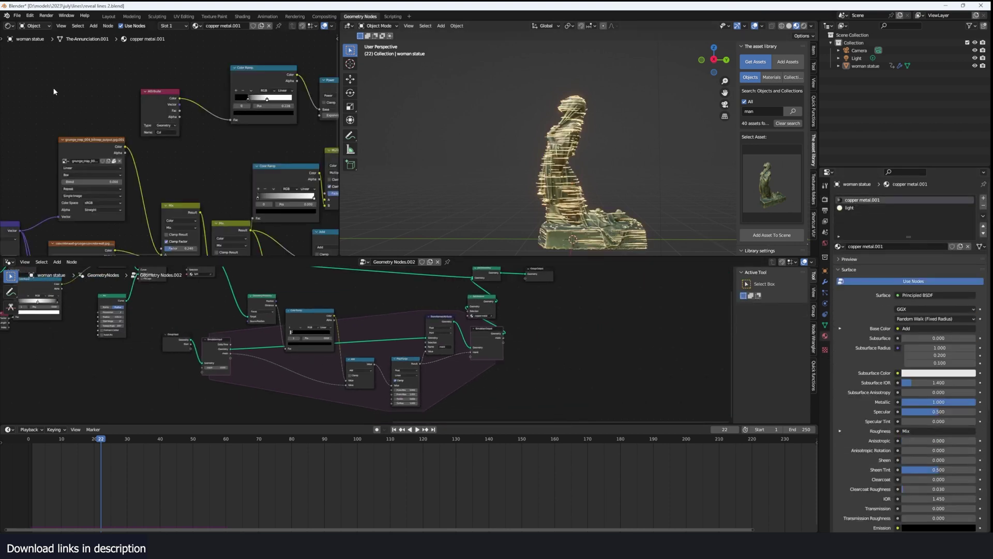
# Add a Transparent BSDF node above the Principled BSDF in the copper metal.001 material.
pyautogui.scroll(-6, 171, 122)
pyautogui.moveTo(280, 124); pyautogui.dragTo(70, 161, button='middle')
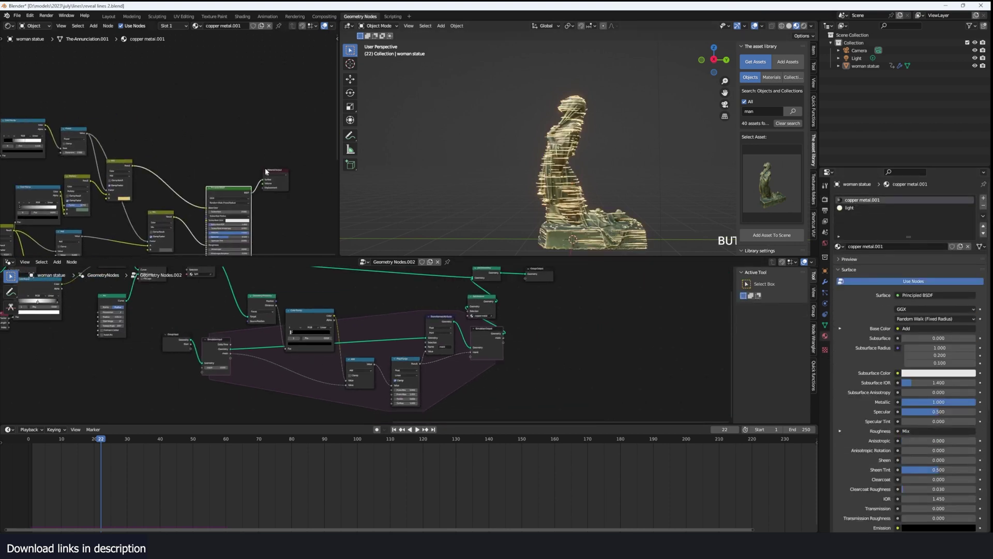
pyautogui.click(243, 139)
pyautogui.hotkey('shift', 'a')
pyautogui.click(244, 137)
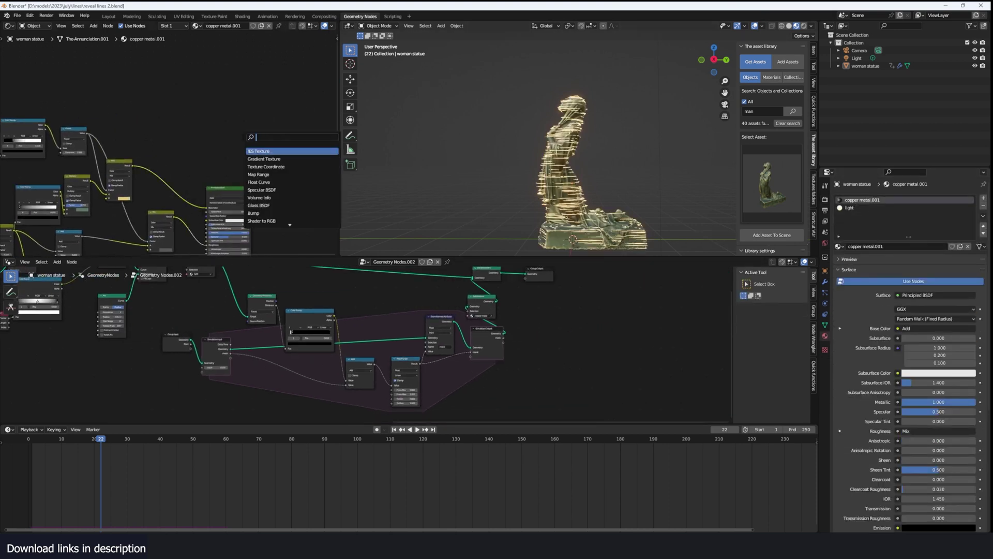
pyautogui.write('tran')
pyautogui.click(261, 151)
pyautogui.click(238, 143)
pyautogui.scroll(4, 244, 162)
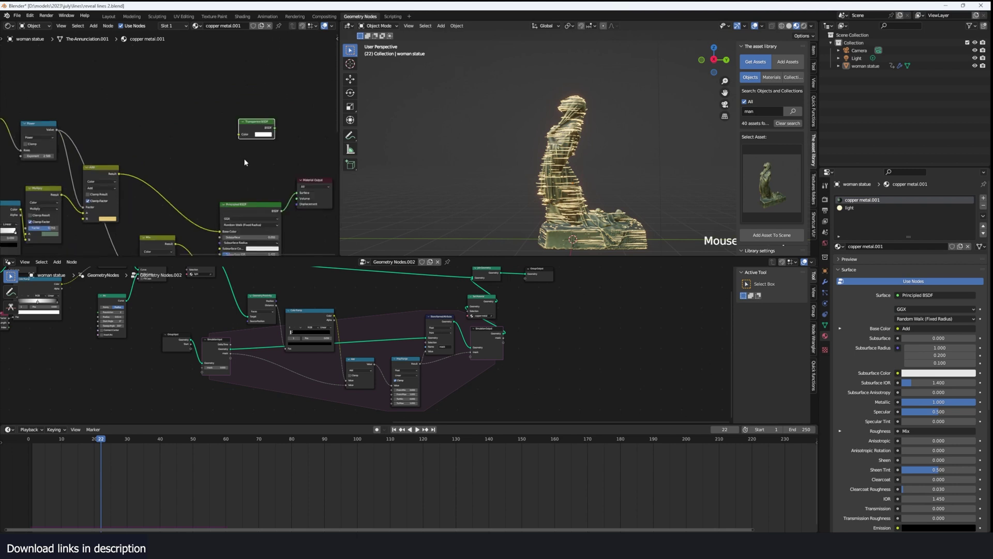
# Combine the Transparent and Principled BSDFs with a Mix Shader feeding the Material Output, and move the output farther away.
pyautogui.keyDown('ctrl'); pyautogui.keyDown('shift'); pyautogui.moveTo(266, 202); pyautogui.dragTo(265, 137, button='right'); pyautogui.keyUp('shift'); pyautogui.keyUp('ctrl')
pyautogui.moveTo(270, 164); pyautogui.dragTo(170, 162, button='middle')
pyautogui.moveTo(226, 194); pyautogui.dragTo(312, 178)
# Add an Attribute node named mask beside the Transparent BSDF and preview its Color output on the statue.
pyautogui.hotkey('shift', 'a')
pyautogui.click(132, 84)
pyautogui.write('att')
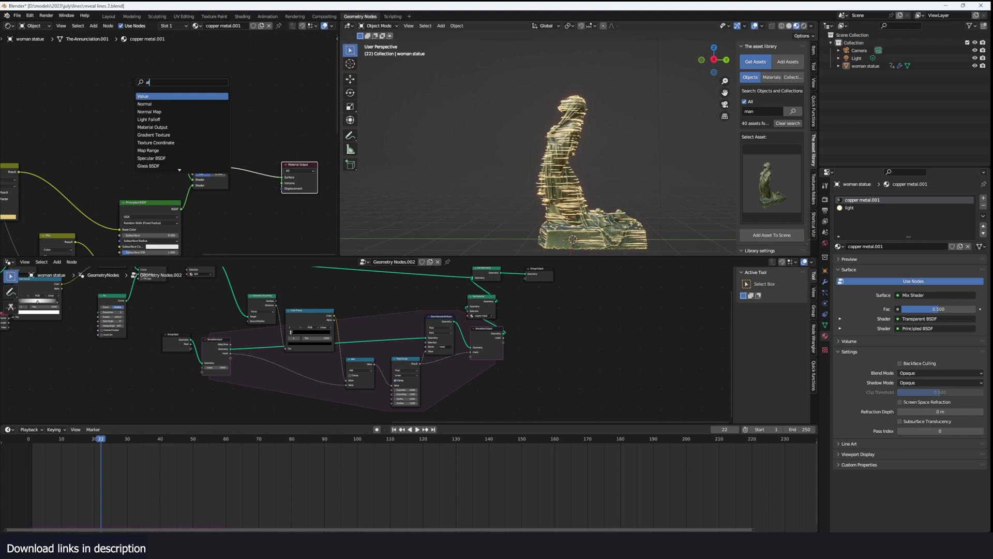
pyautogui.click(181, 96)
pyautogui.click(151, 141)
pyautogui.scroll(3, 165, 145)
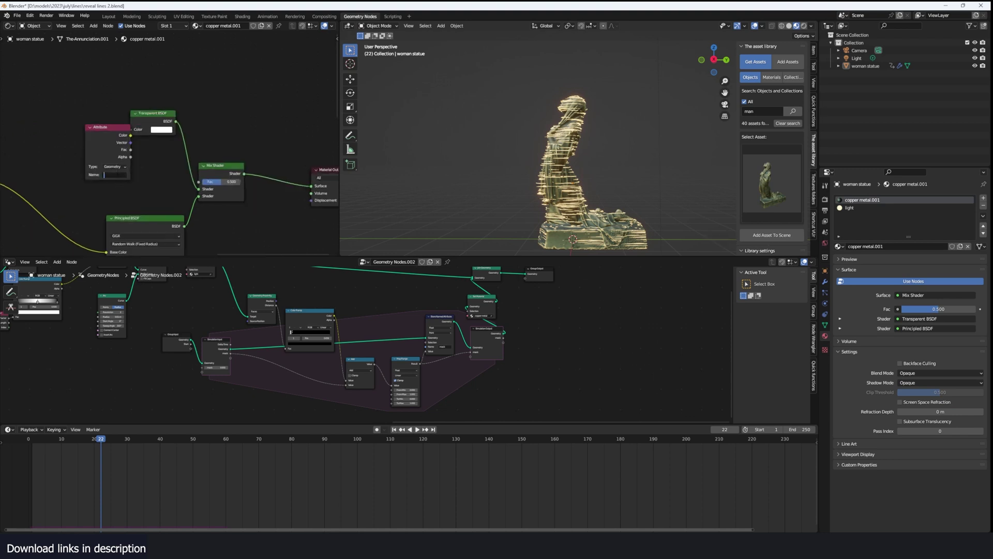
pyautogui.press('Return')
pyautogui.scroll(2, 129, 186)
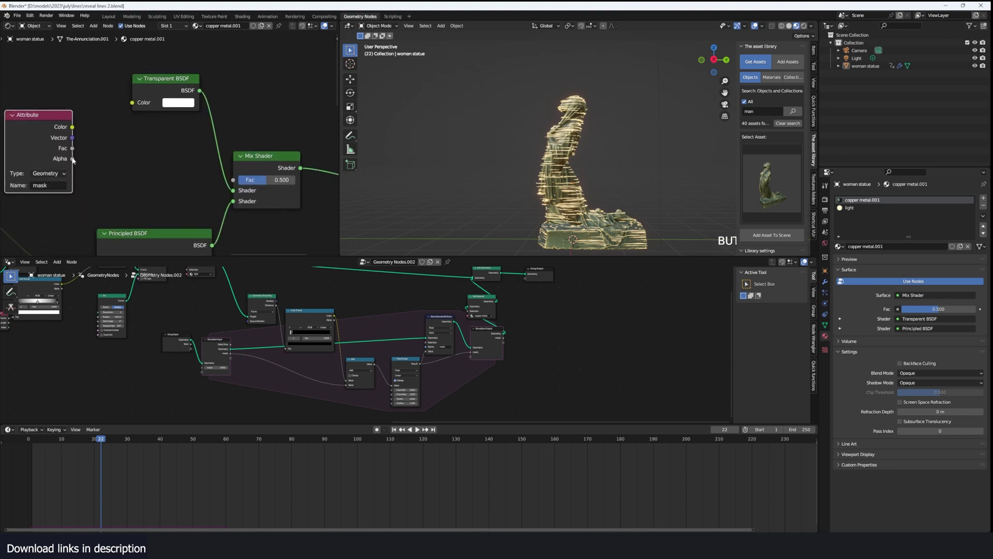
pyautogui.keyDown('ctrl'); pyautogui.keyDown('shift'); pyautogui.click(68, 129); pyautogui.keyUp('shift'); pyautogui.keyUp('ctrl')
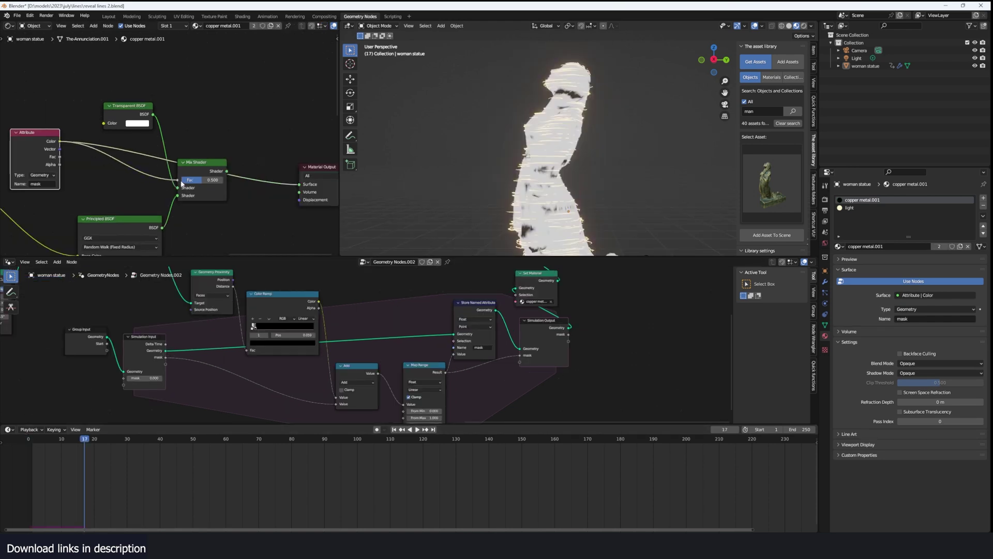
# Restore the Mix Shader as the previewed output and set the copper metal.001 material's blend mode to Alpha Clip.
pyautogui.keyDown('ctrl'); pyautogui.keyDown('shift'); pyautogui.click(205, 167); pyautogui.keyUp('shift'); pyautogui.keyUp('ctrl')
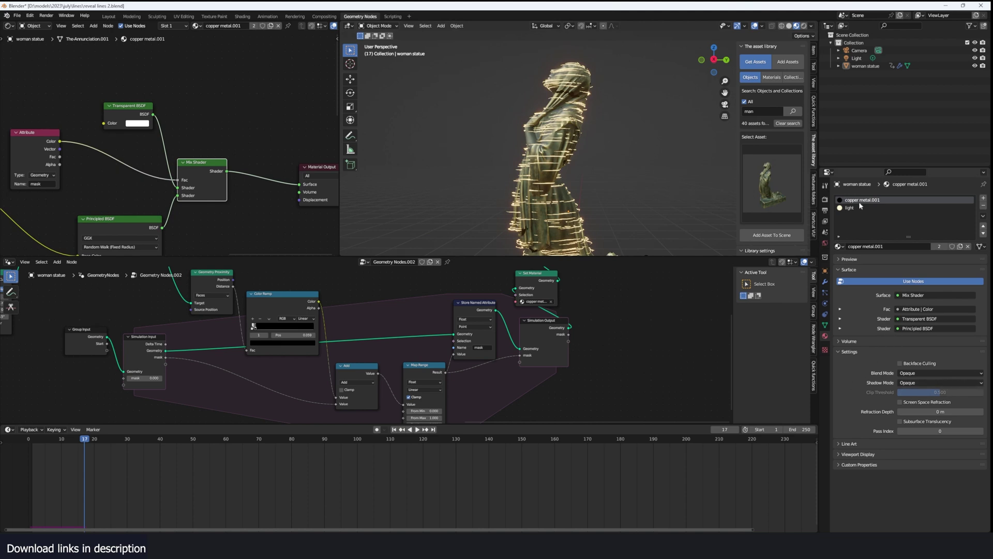
pyautogui.click(926, 374)
pyautogui.click(930, 392)
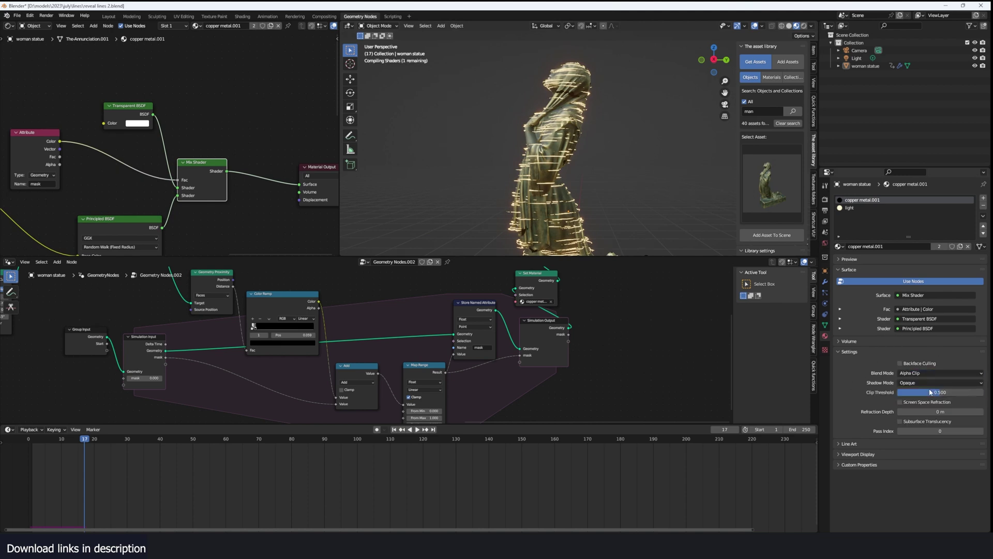
# Play the simulation from the first frame and view the statue's reveal from the front.
pyautogui.keyDown('shift'); pyautogui.rightClick(22, 483); pyautogui.keyUp('shift')
pyautogui.press('space')
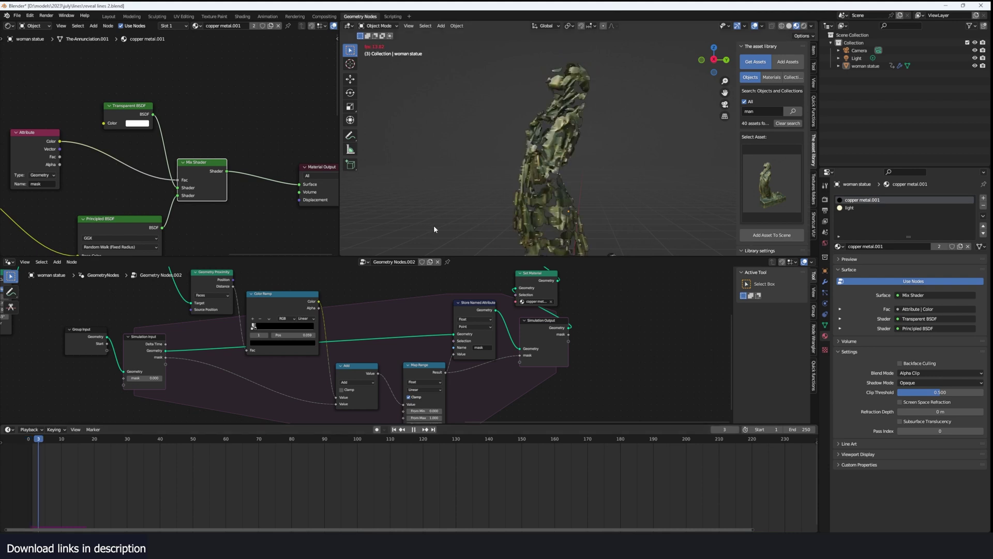
pyautogui.press('KP_1')
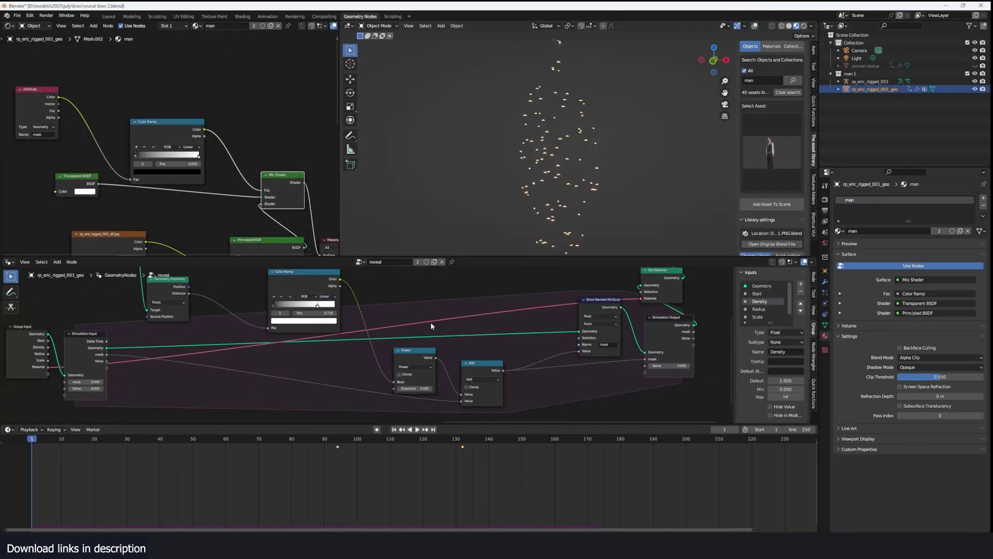
# Play the man's line reveal, replay it from the first frame, and shift the Power node slightly upward in the reveal node tree.
pyautogui.press('space')
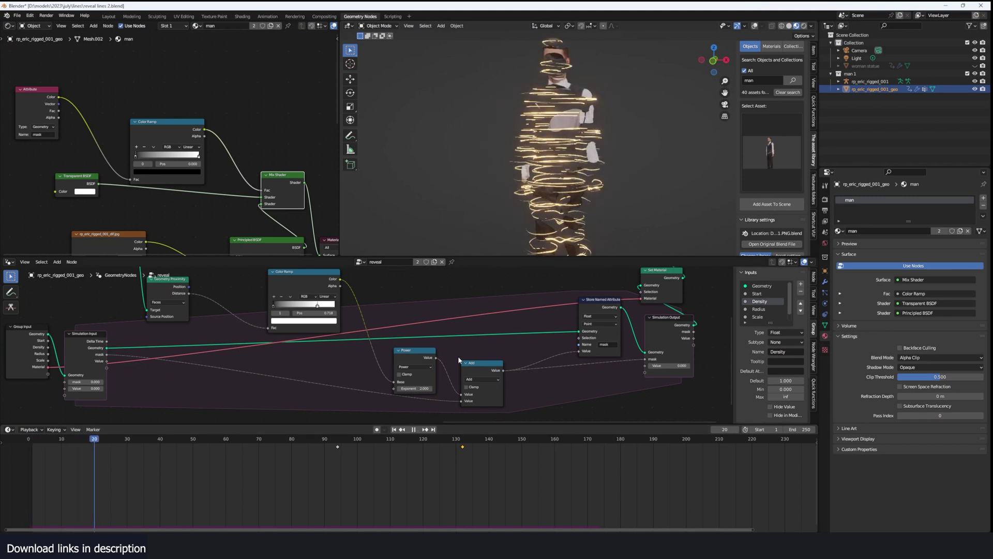
pyautogui.moveTo(414, 354); pyautogui.dragTo(419, 347)
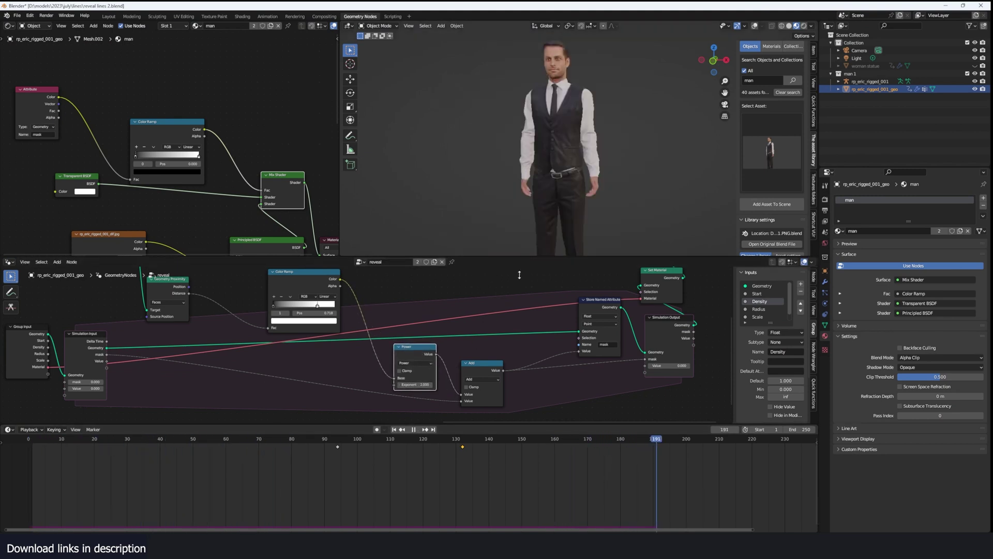
pyautogui.hotkey('shift', 'Left')
pyautogui.press('space')
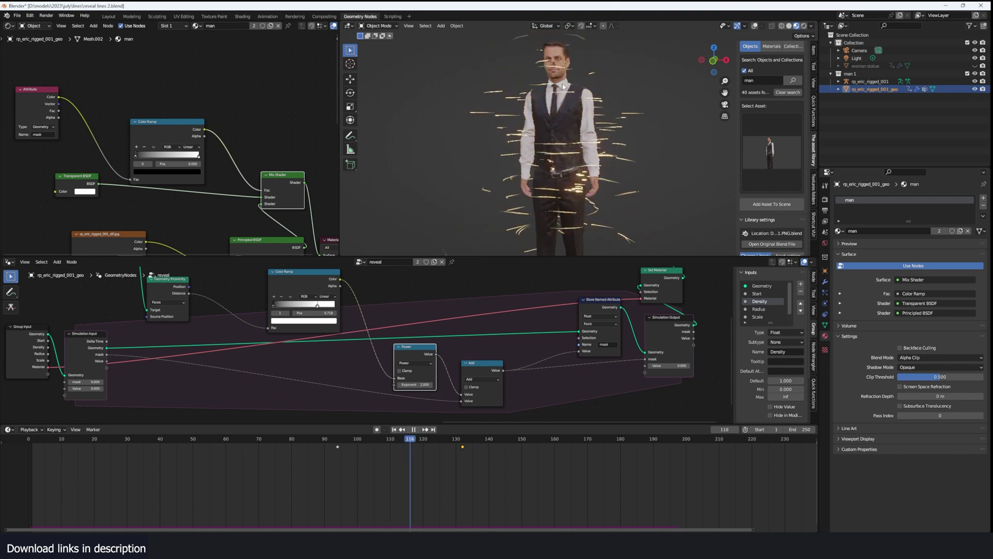
pyautogui.press('space')
pyautogui.press('space')
pyautogui.press('space')
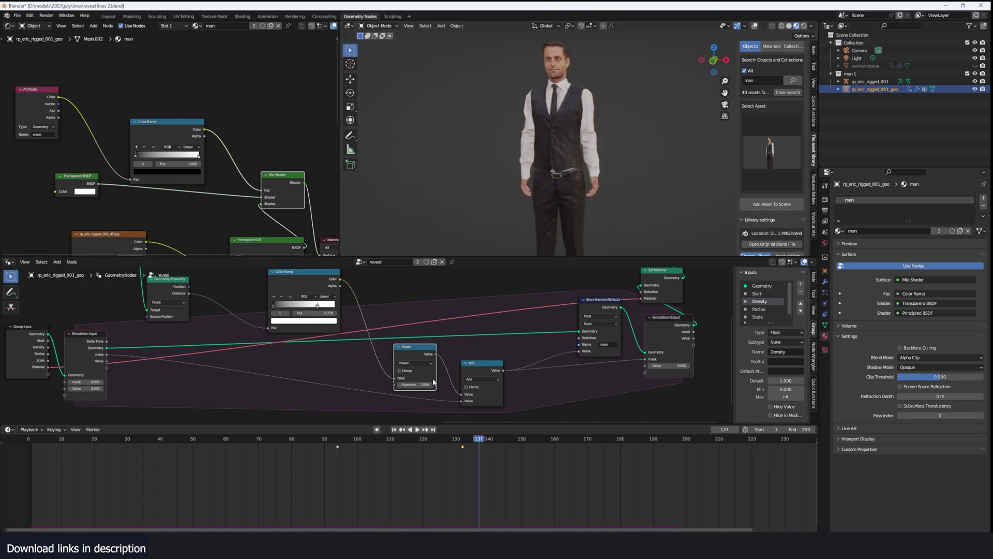
# Mute the Power node in the reveal node tree and replay the man's reveal from the start to compare.
pyautogui.press('m')
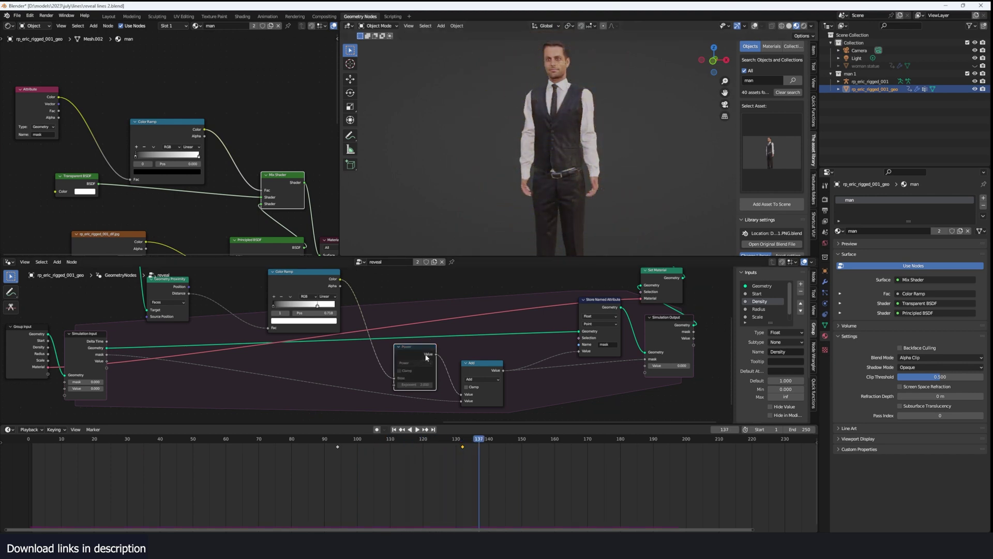
pyautogui.click(24, 489)
pyautogui.press('space')
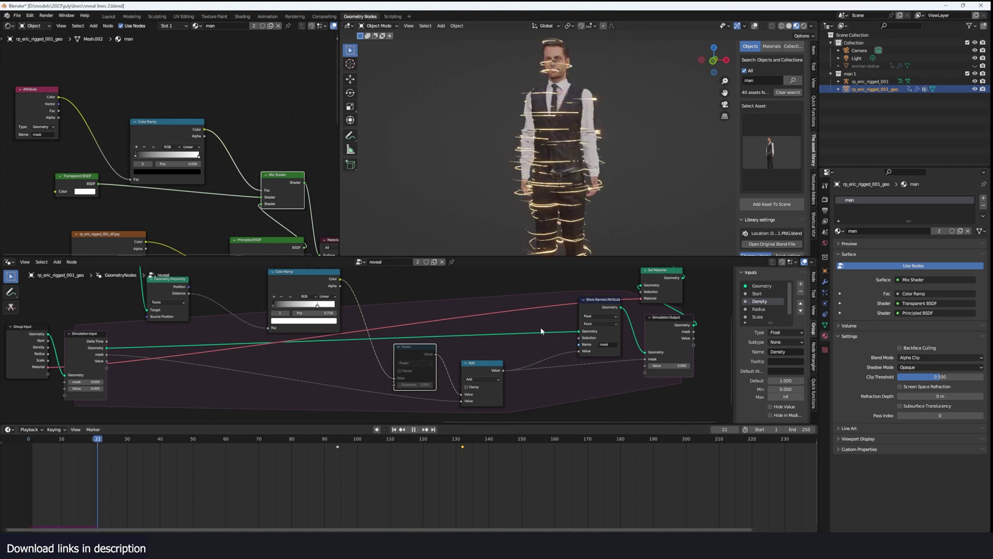
pyautogui.press('space')
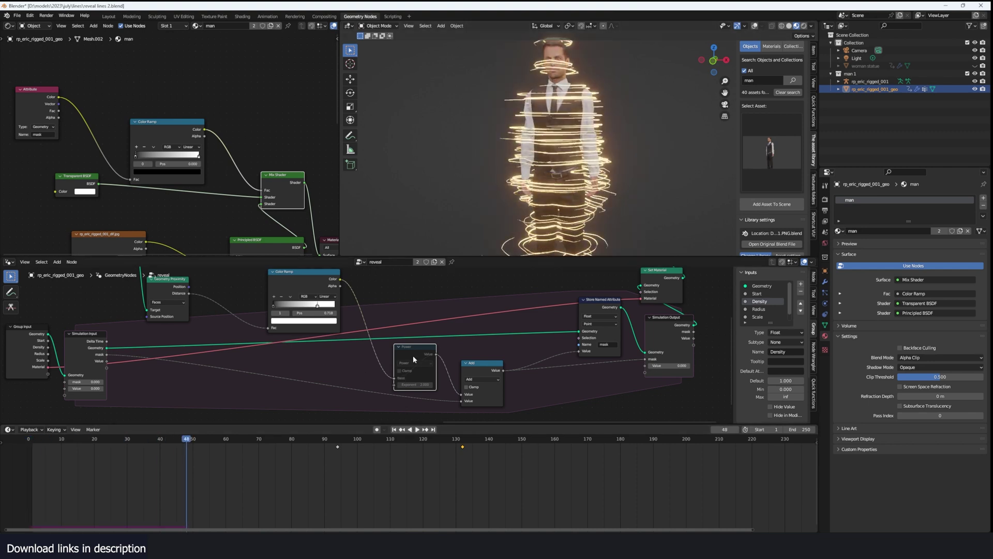
# Unmute the Power node and replay the man's reveal from the first frame, viewing the whole figure.
pyautogui.press('m')
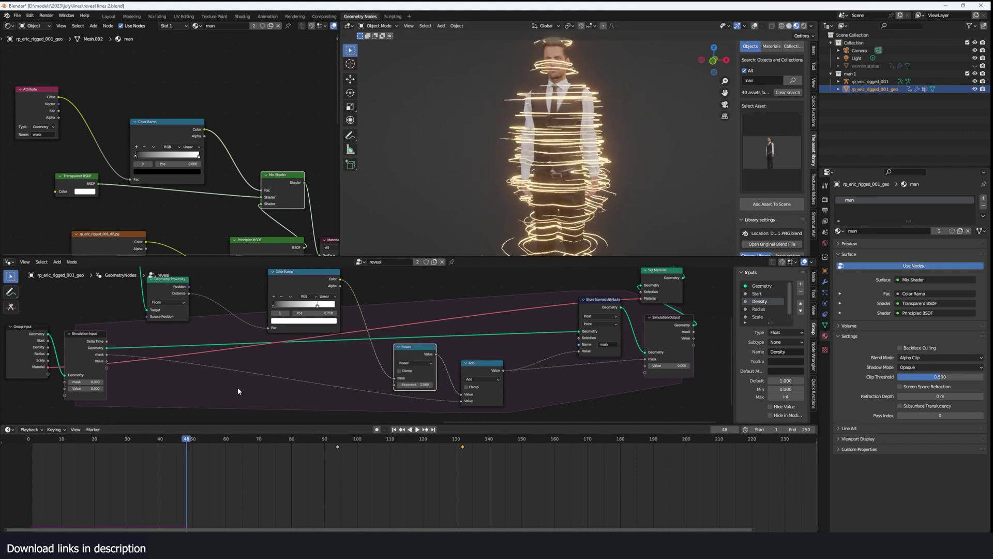
pyautogui.hotkey('shift', 'Left')
pyautogui.press('space')
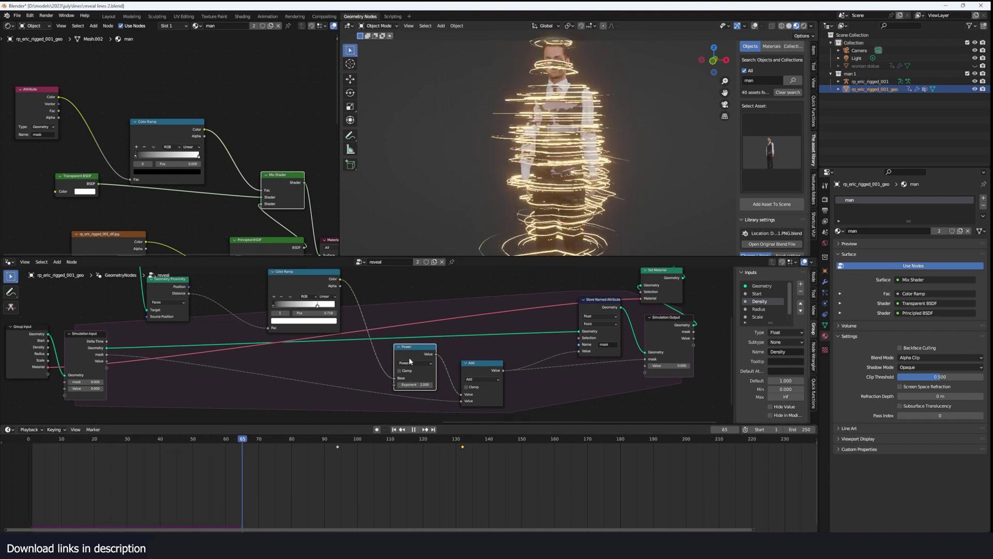
pyautogui.scroll(-2, 561, 175)
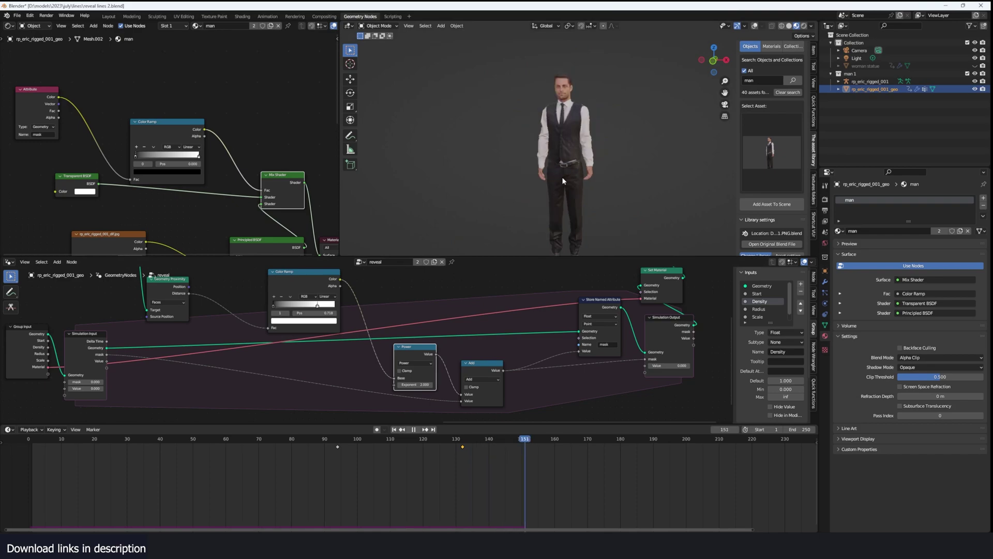